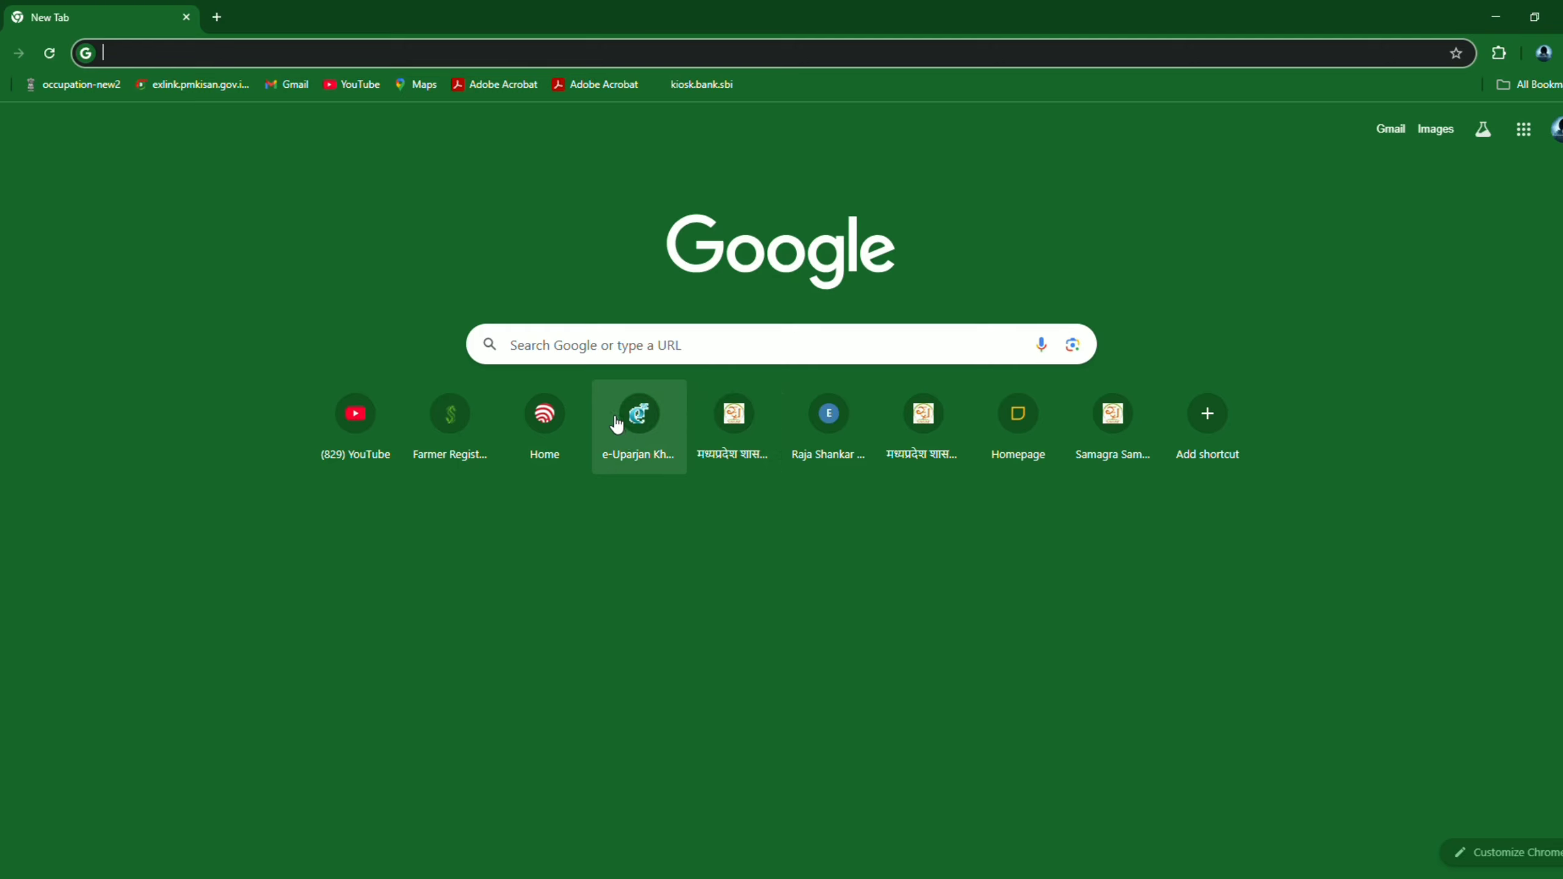
# - Search Google for 'csc login', open the Digital Seva Portal result and go to its LOGIN page
pyautogui.click(637, 347)
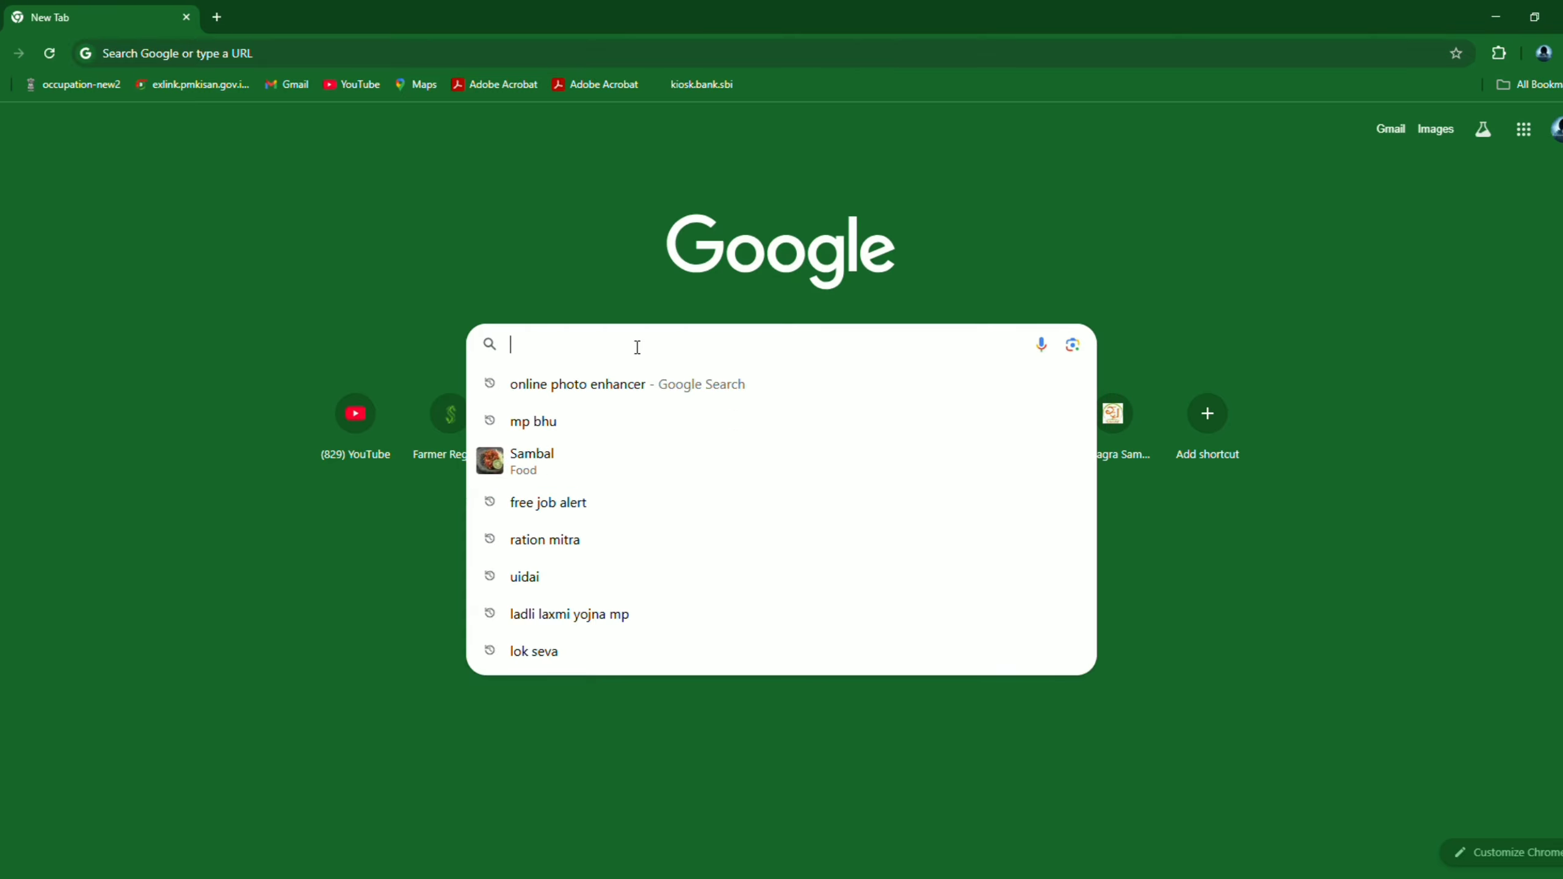
pyautogui.write('csc')
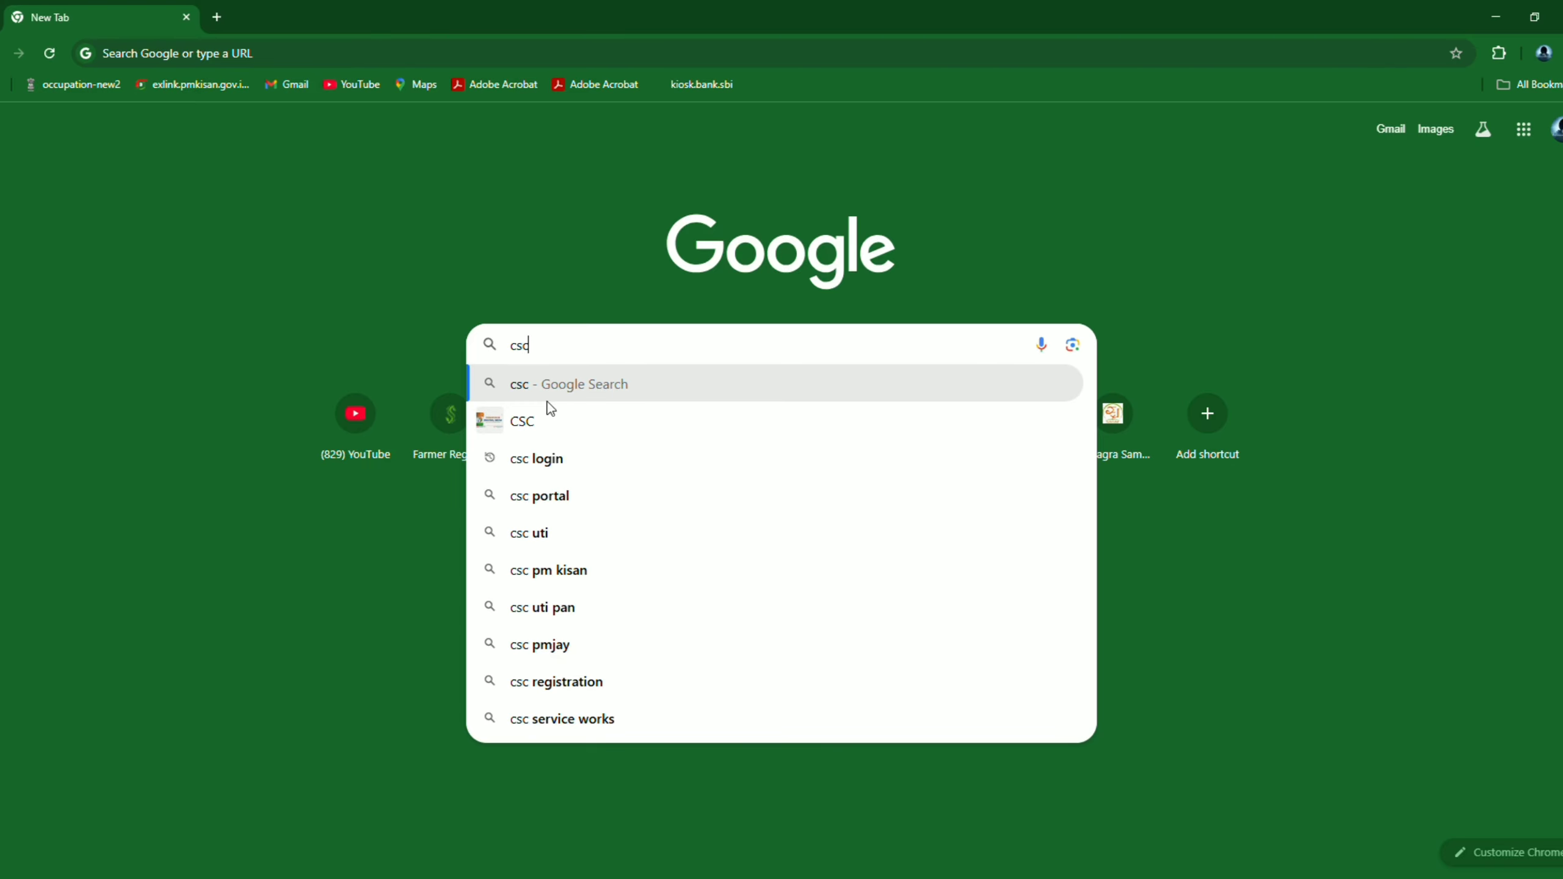
pyautogui.click(541, 450)
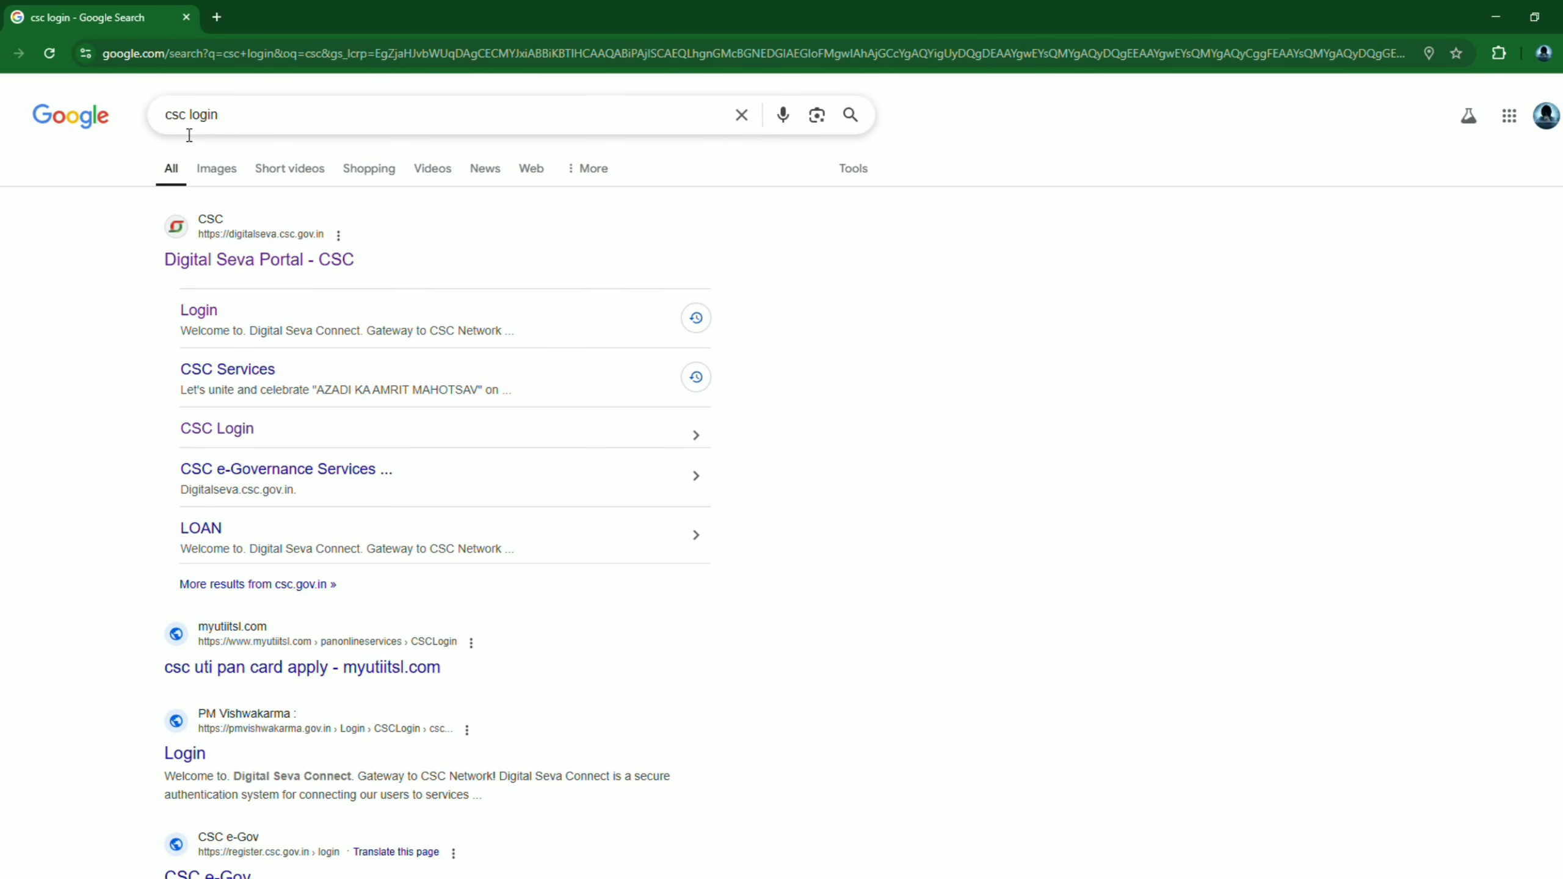
pyautogui.click(209, 255)
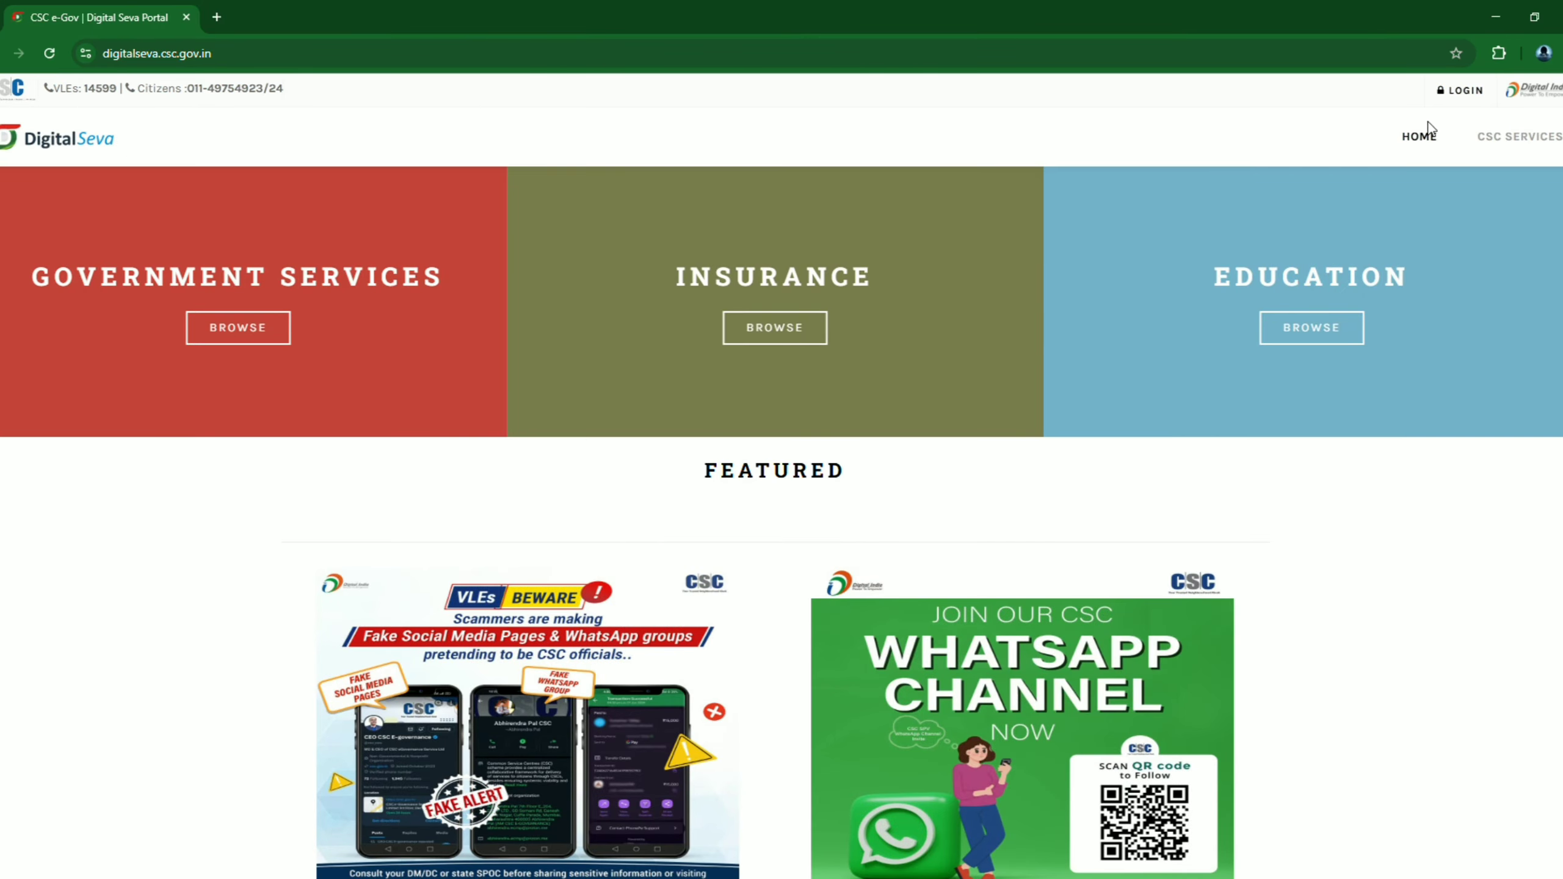
pyautogui.click(1471, 93)
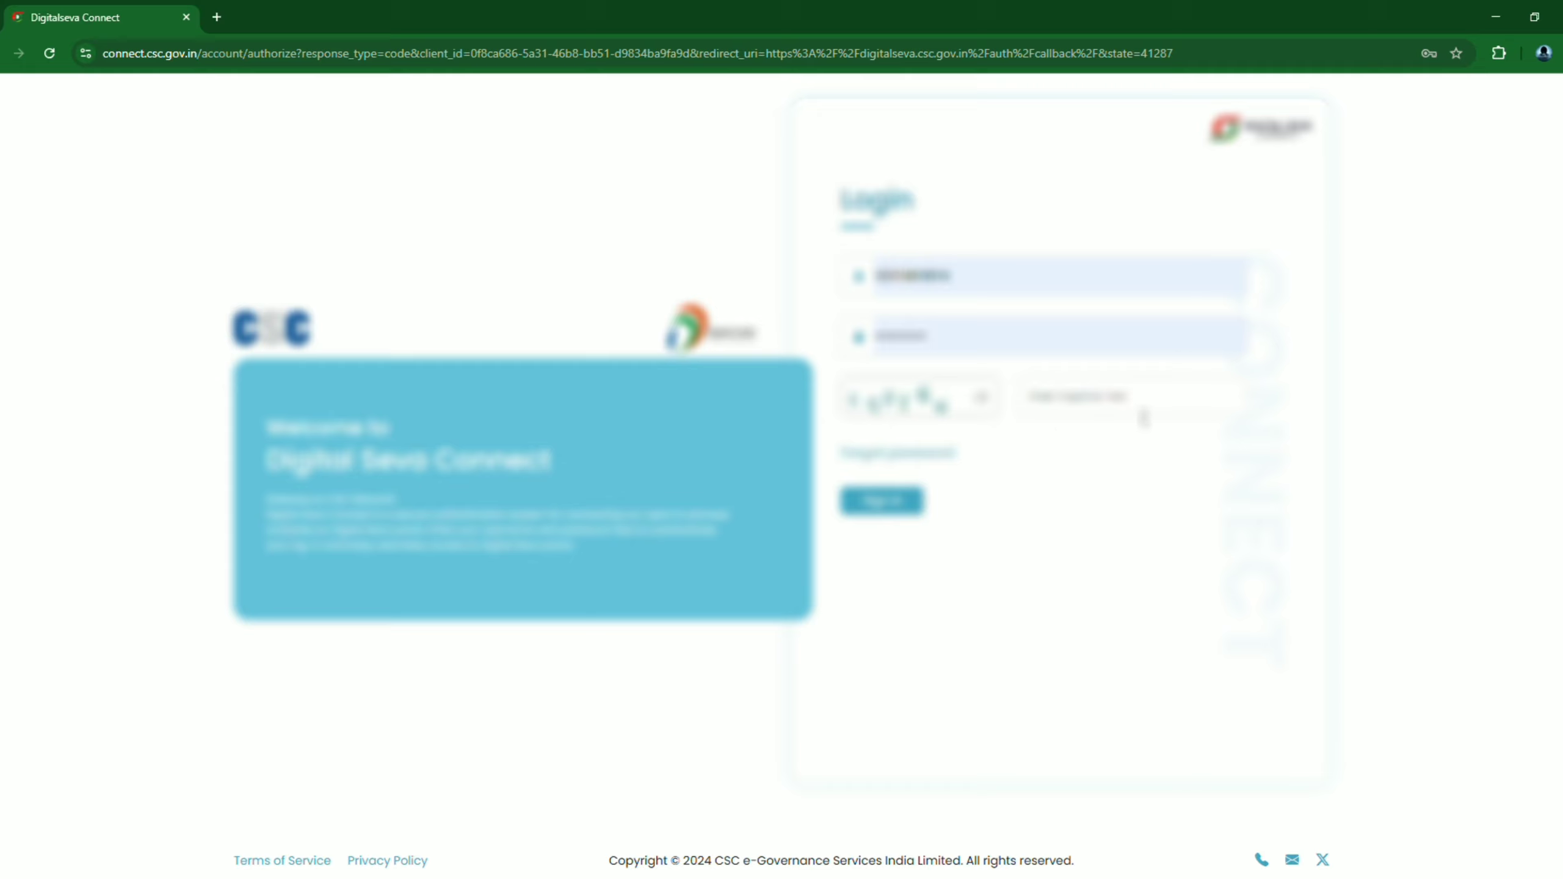
# - Enter the captcha, sign in to Digital Seva Connect, and dismiss the change-password warning
pyautogui.click(1066, 404)
pyautogui.write('1G')
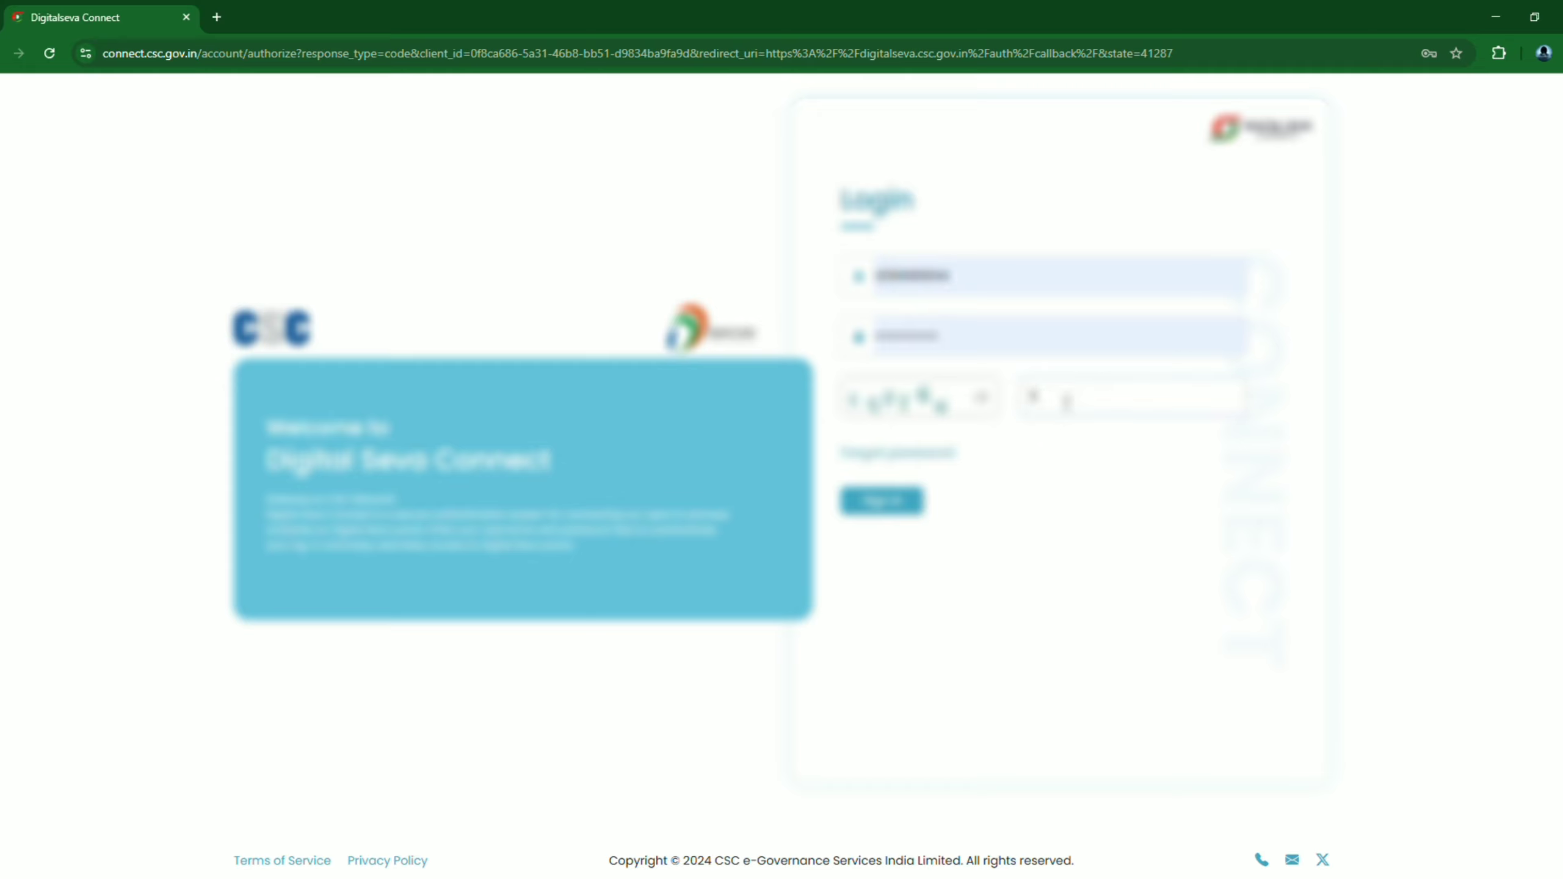
pyautogui.write('PTHg')
pyautogui.click(871, 502)
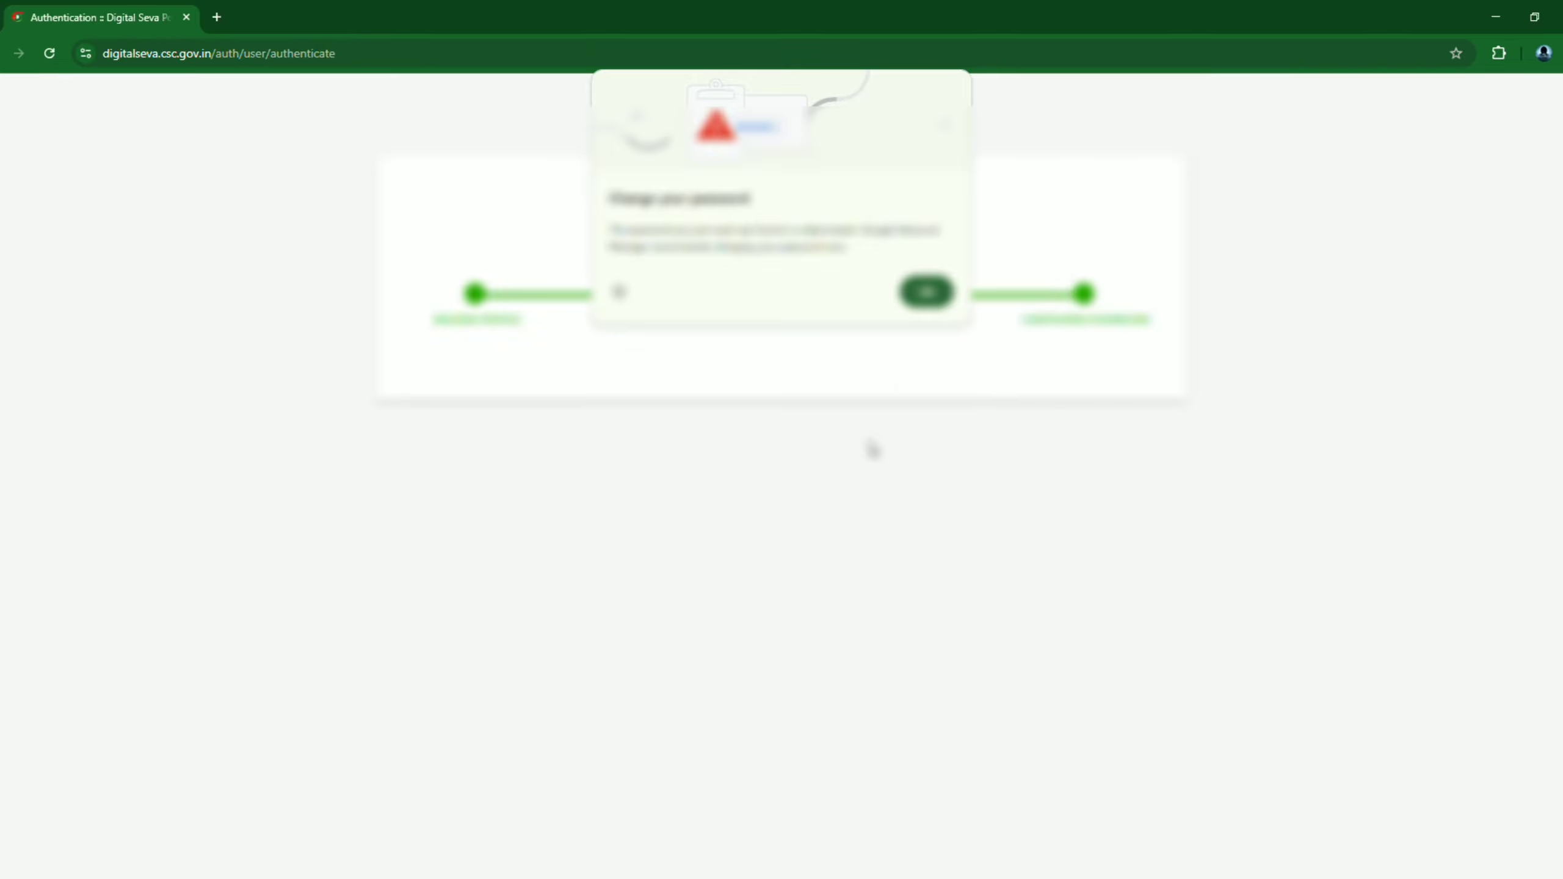
pyautogui.click(924, 292)
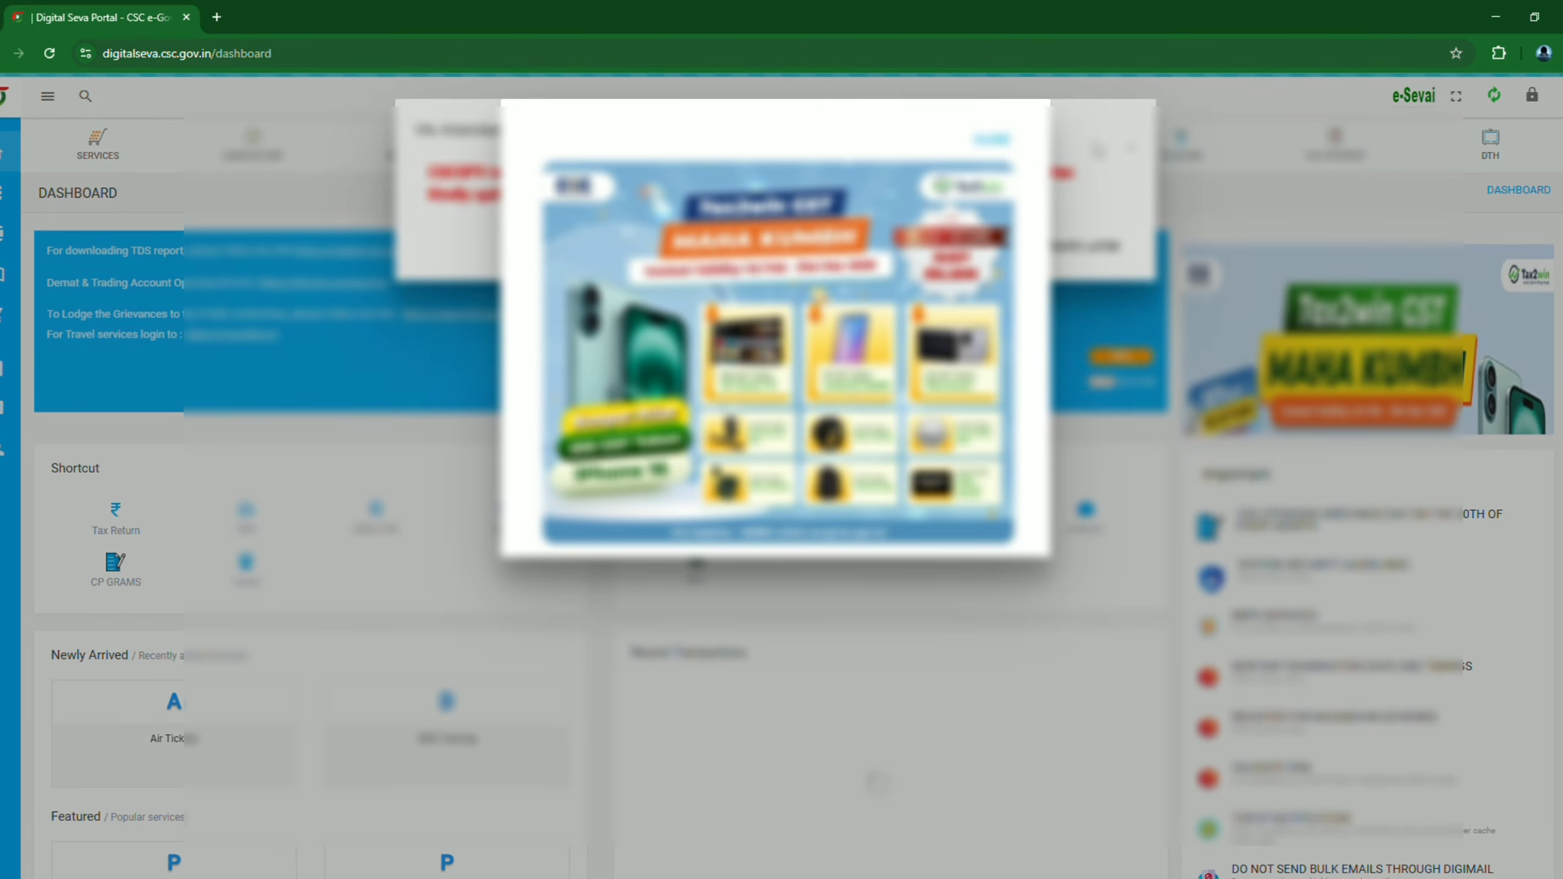
# - Close the promo and attendance popups, then launch the PM-Kisan featured service via View Product
pyautogui.click(992, 140)
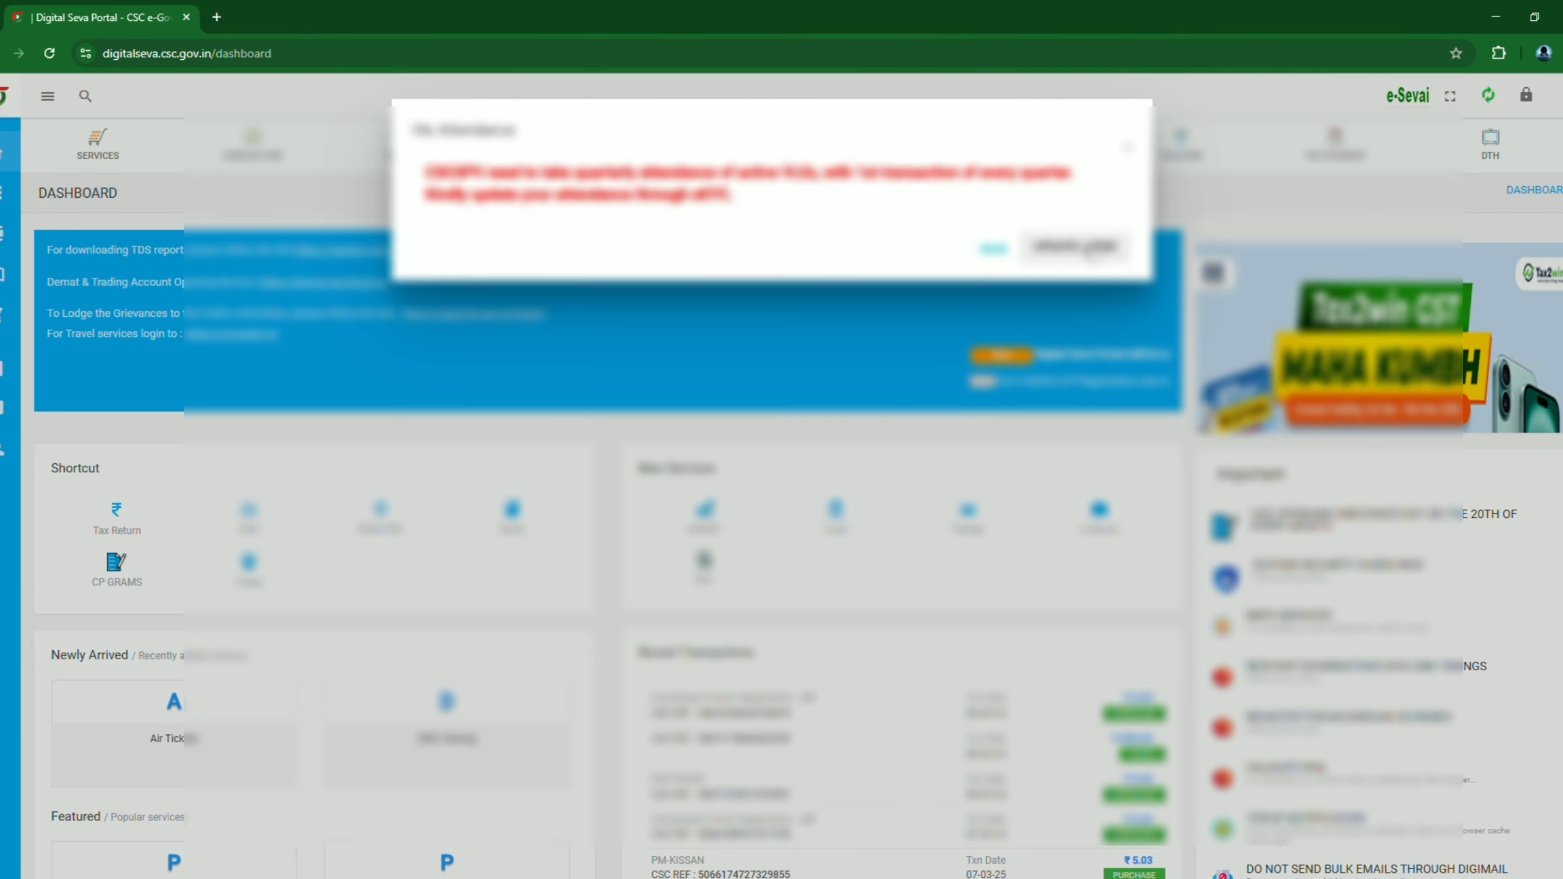
pyautogui.click(1076, 247)
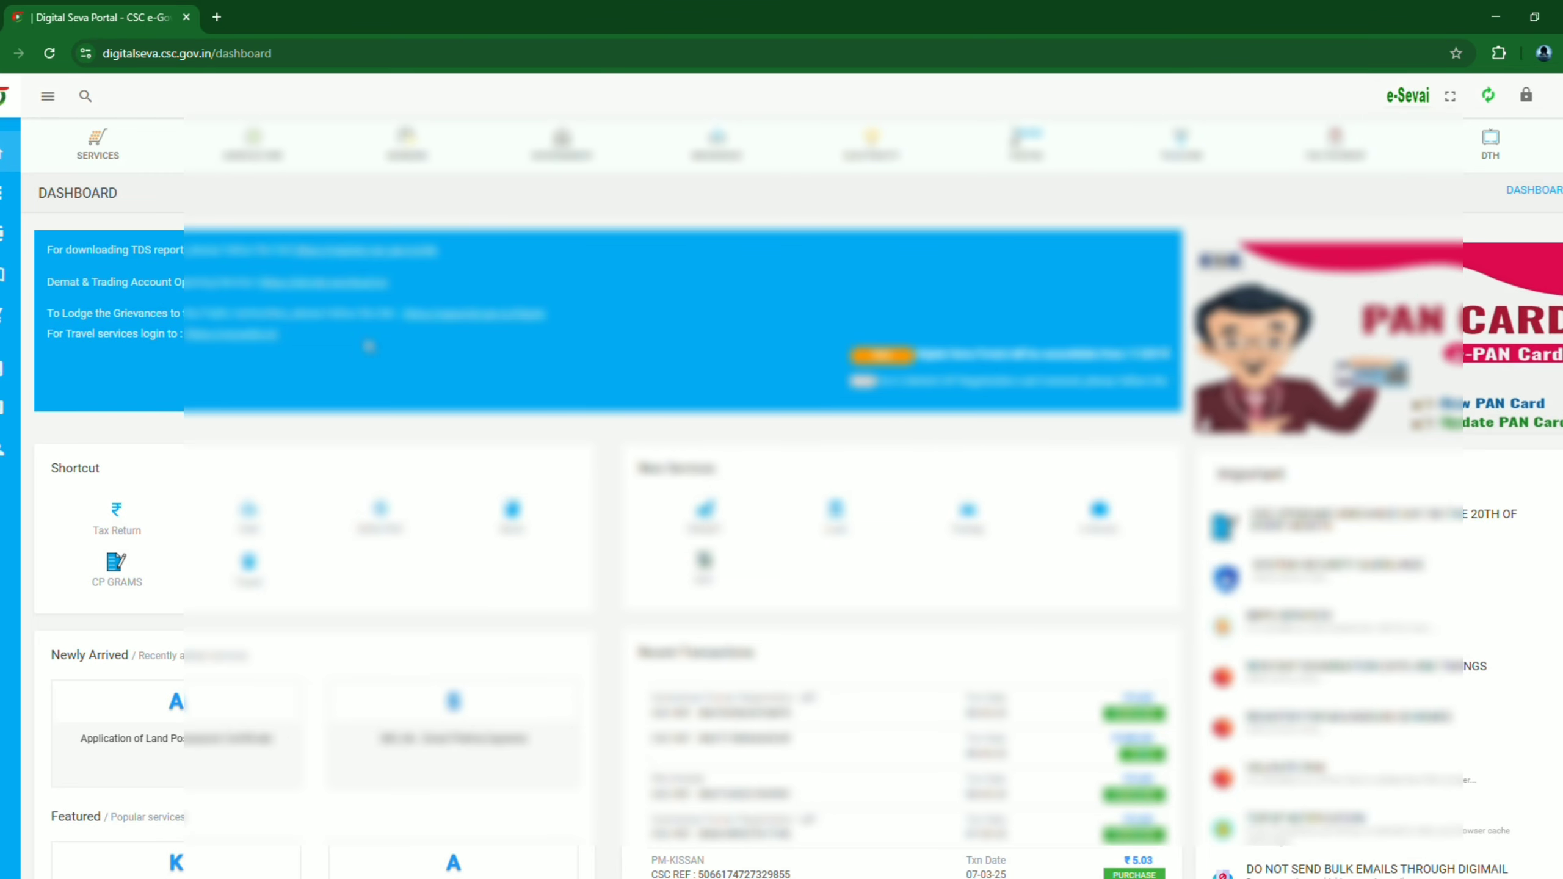
pyautogui.scroll(-2, 615, 717)
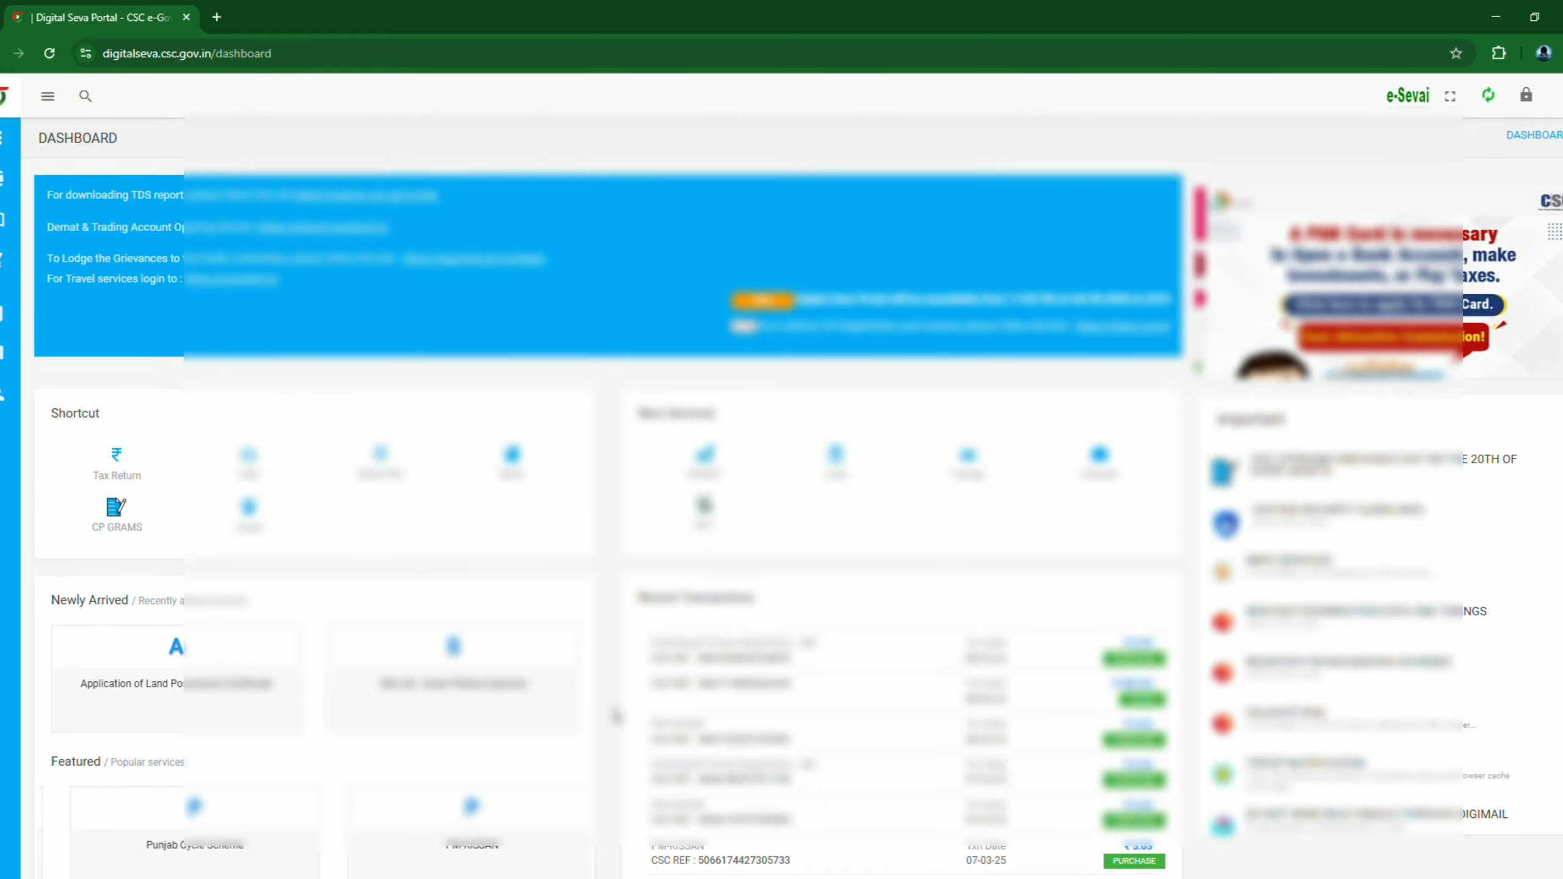
pyautogui.scroll(-2, 615, 717)
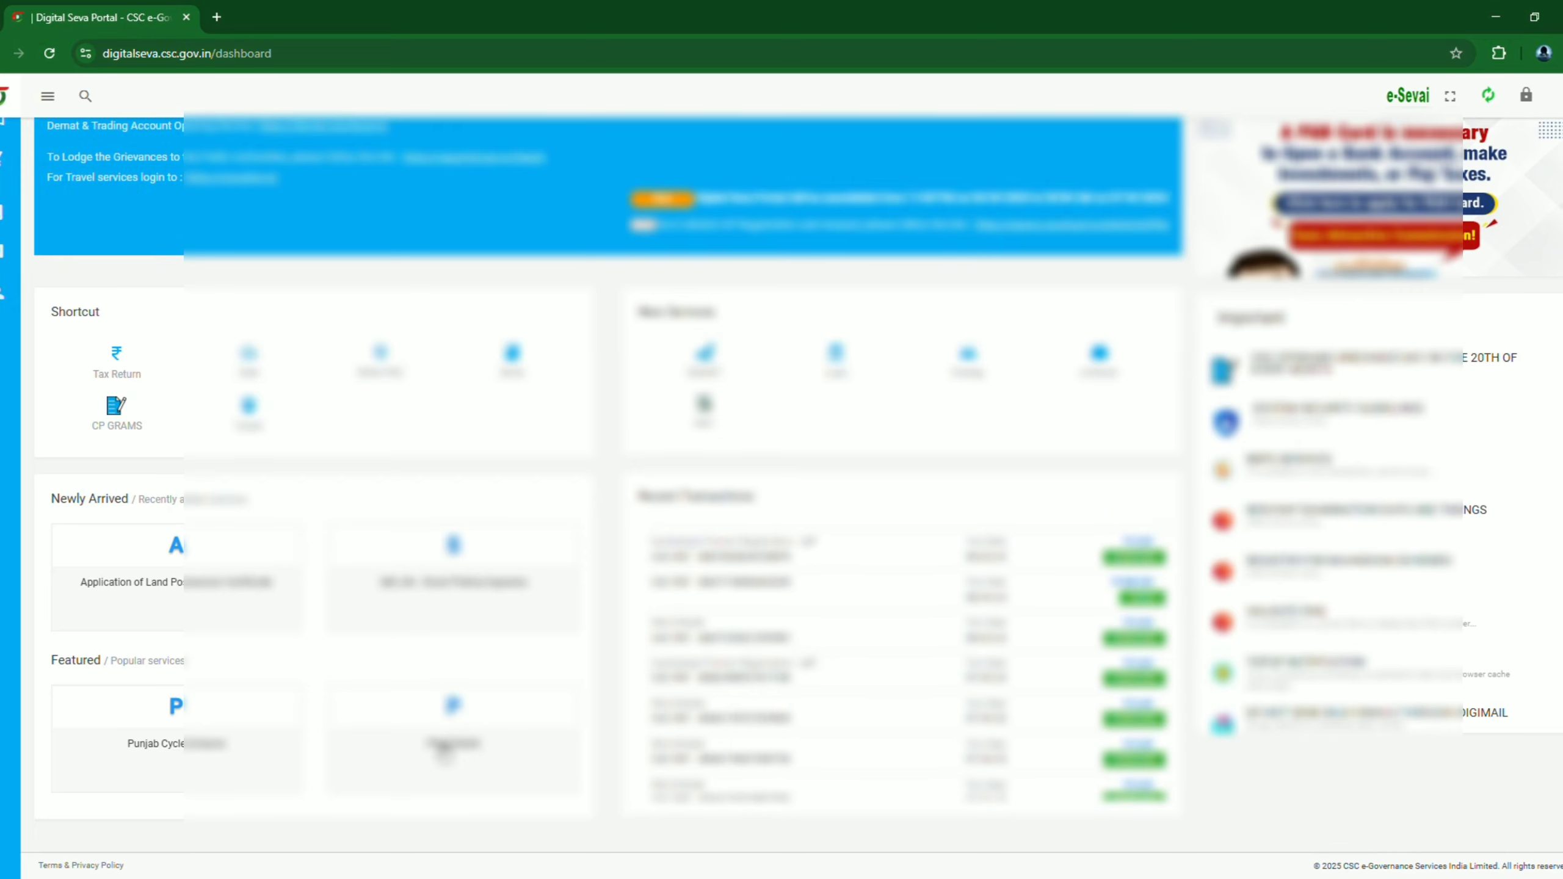
pyautogui.click(445, 751)
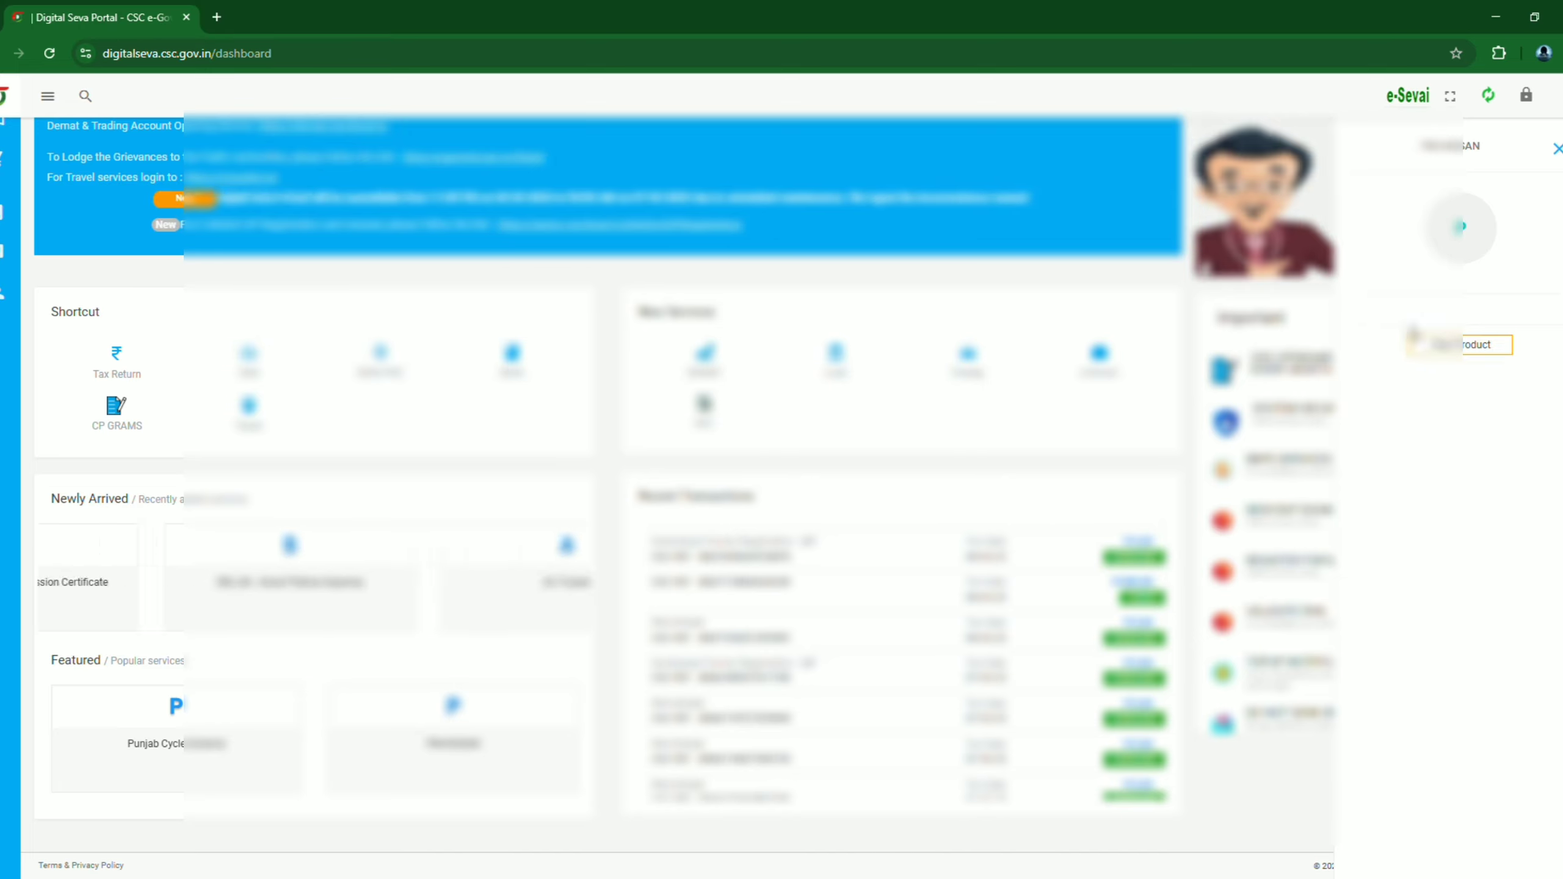
pyautogui.click(1471, 346)
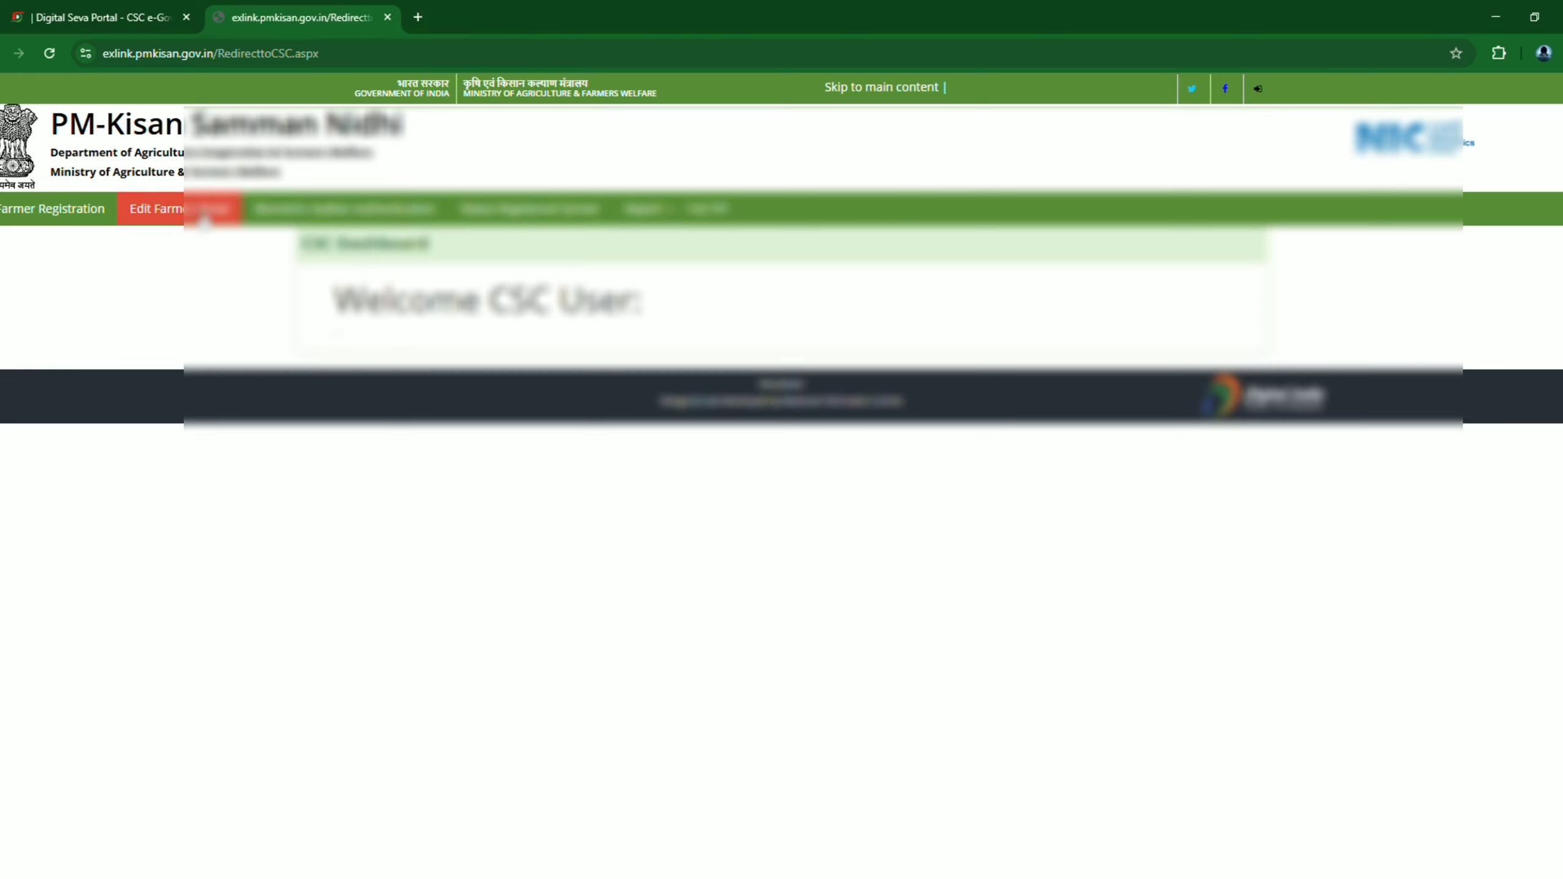
# - Open Farmer Registration, enter the farmer's Aadhaar number, choose the state, and search
pyautogui.click(34, 217)
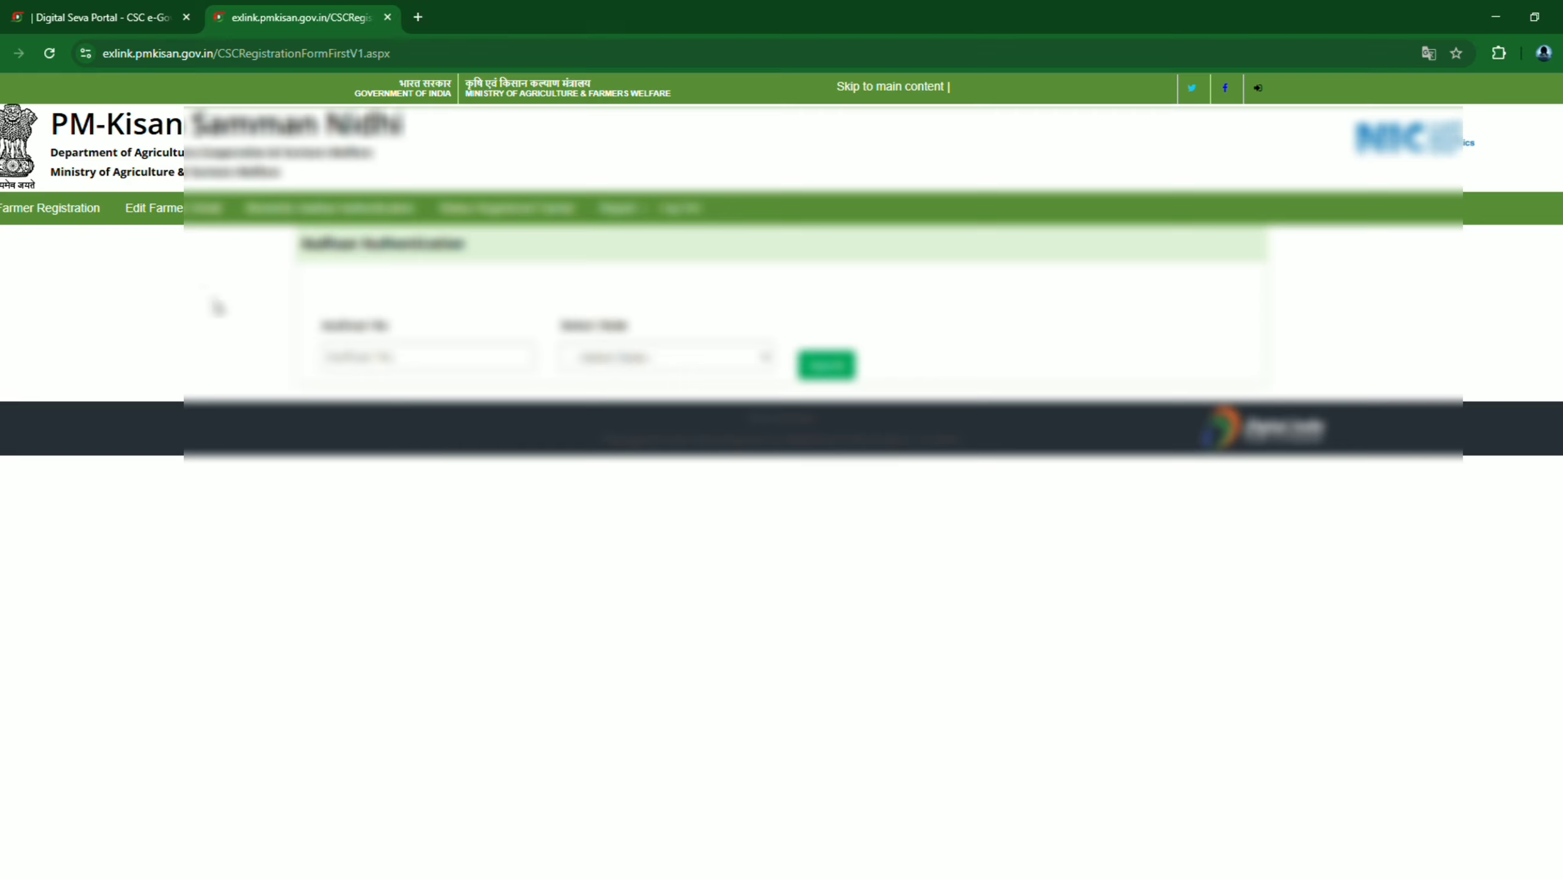
pyautogui.click(331, 356)
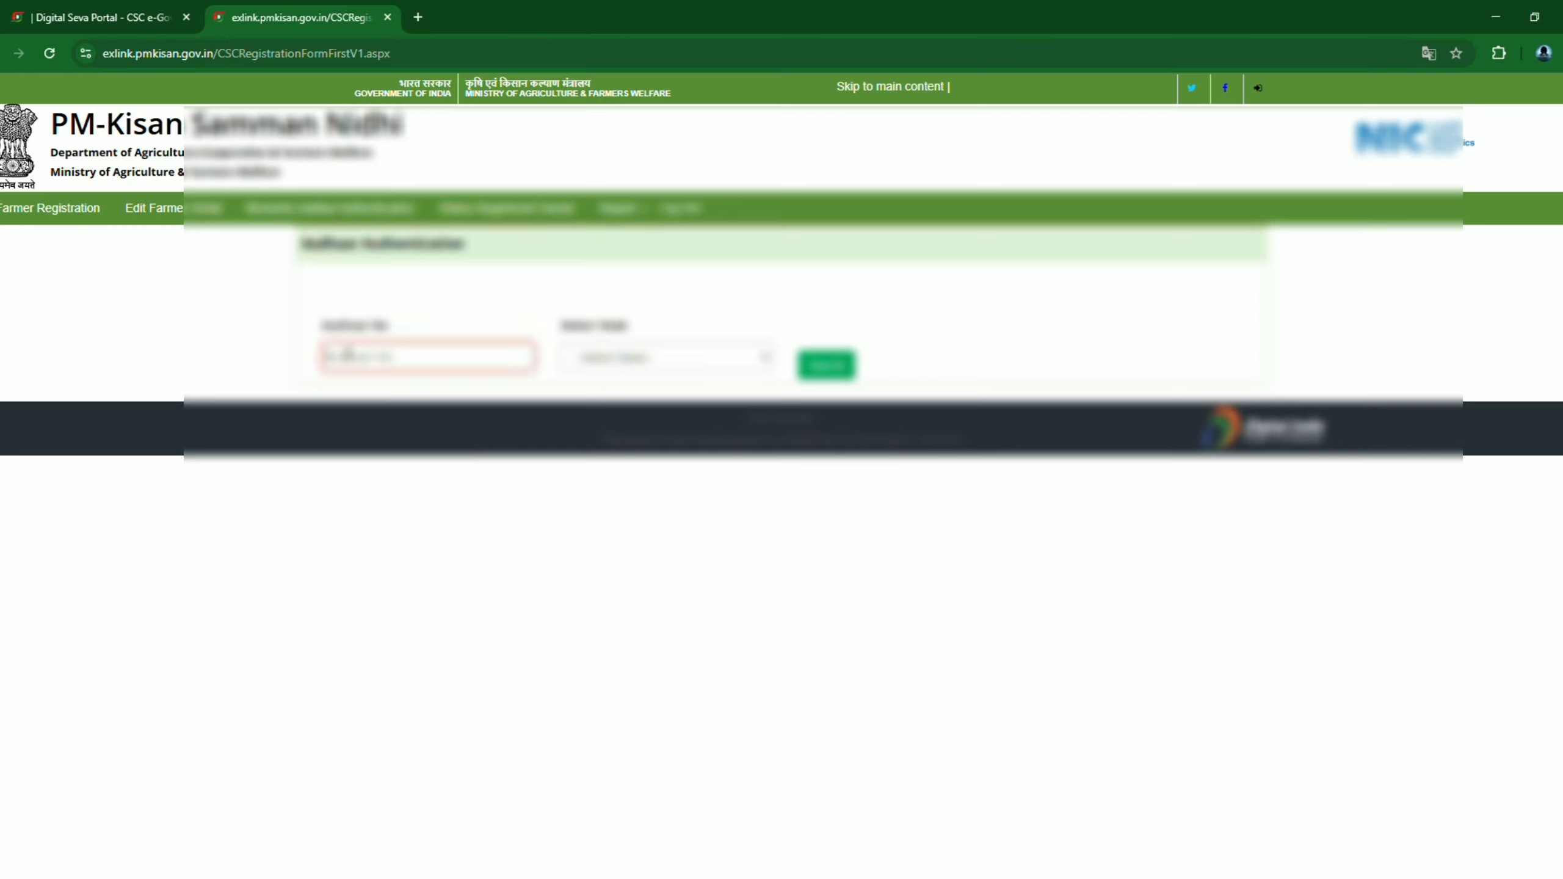
pyautogui.write('••••••••••••••')
pyautogui.click(477, 377)
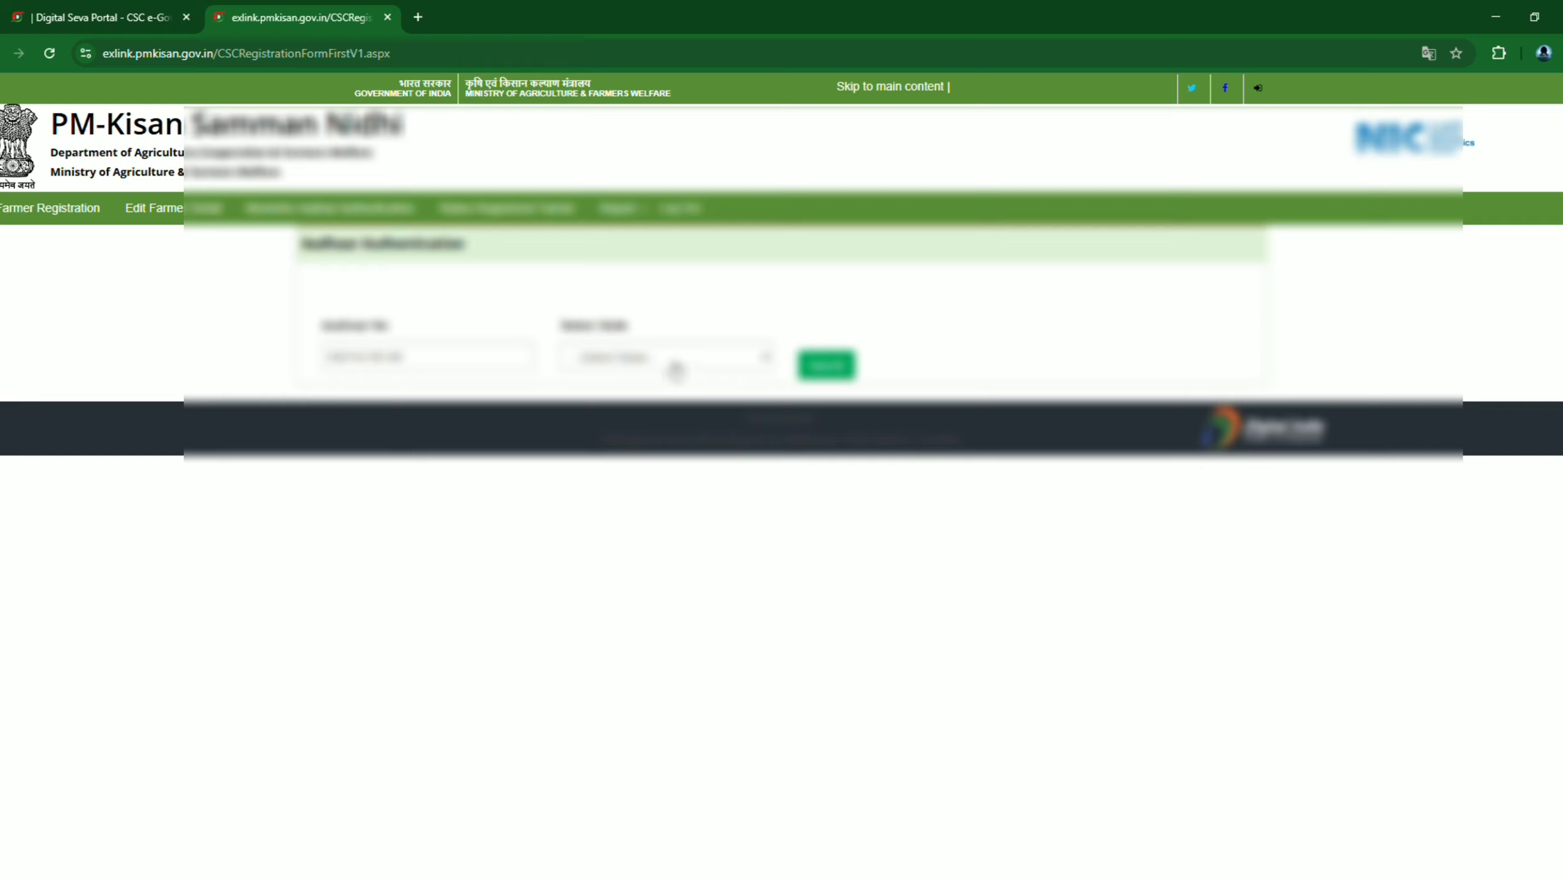
pyautogui.click(676, 368)
pyautogui.press('u')
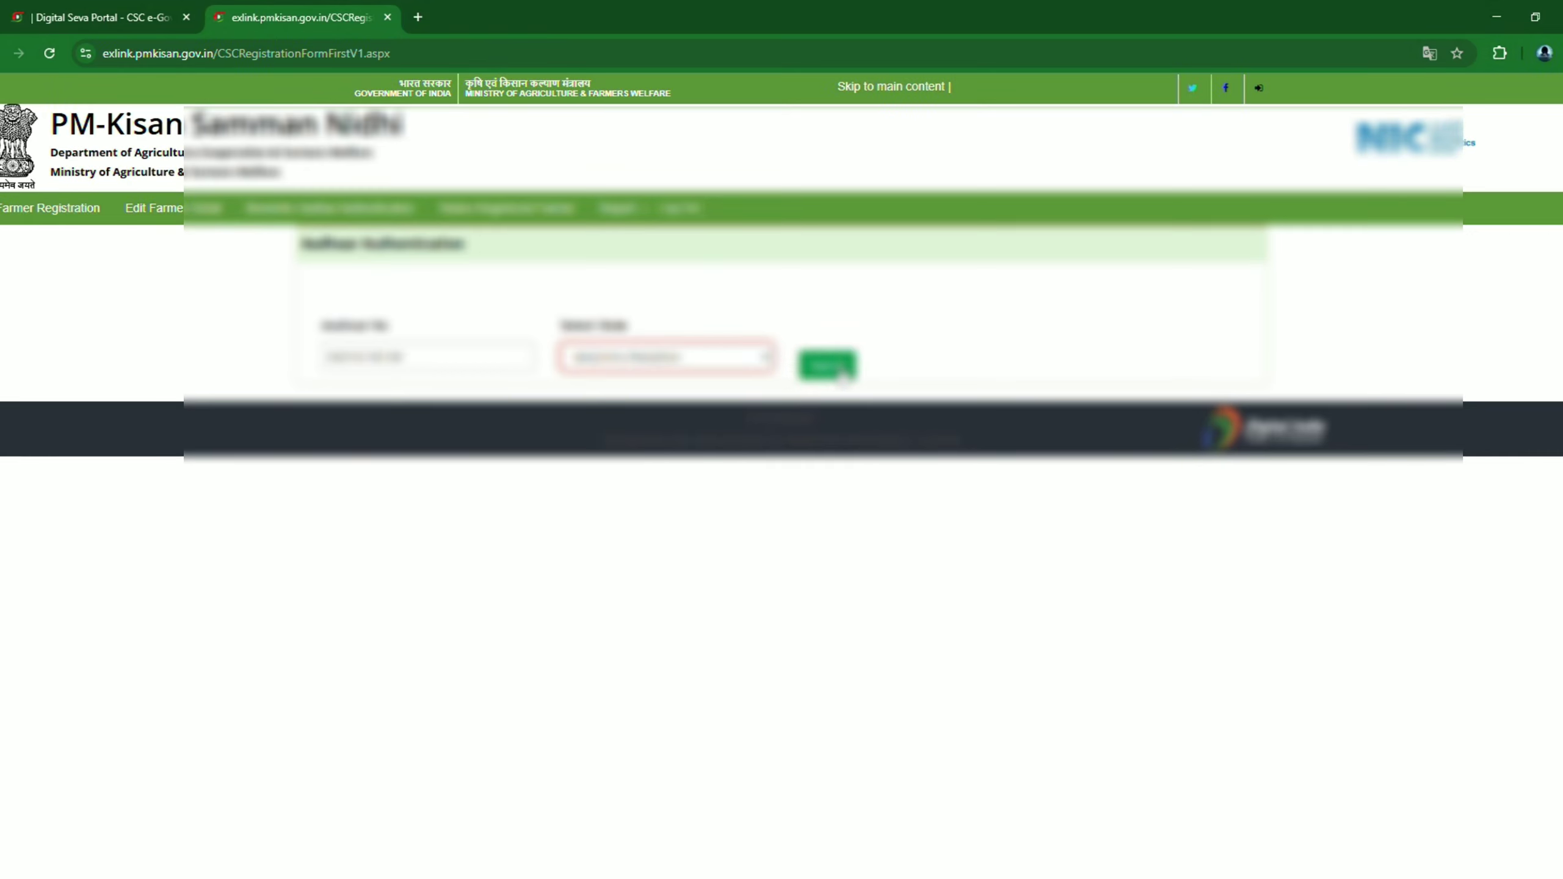
pyautogui.click(840, 372)
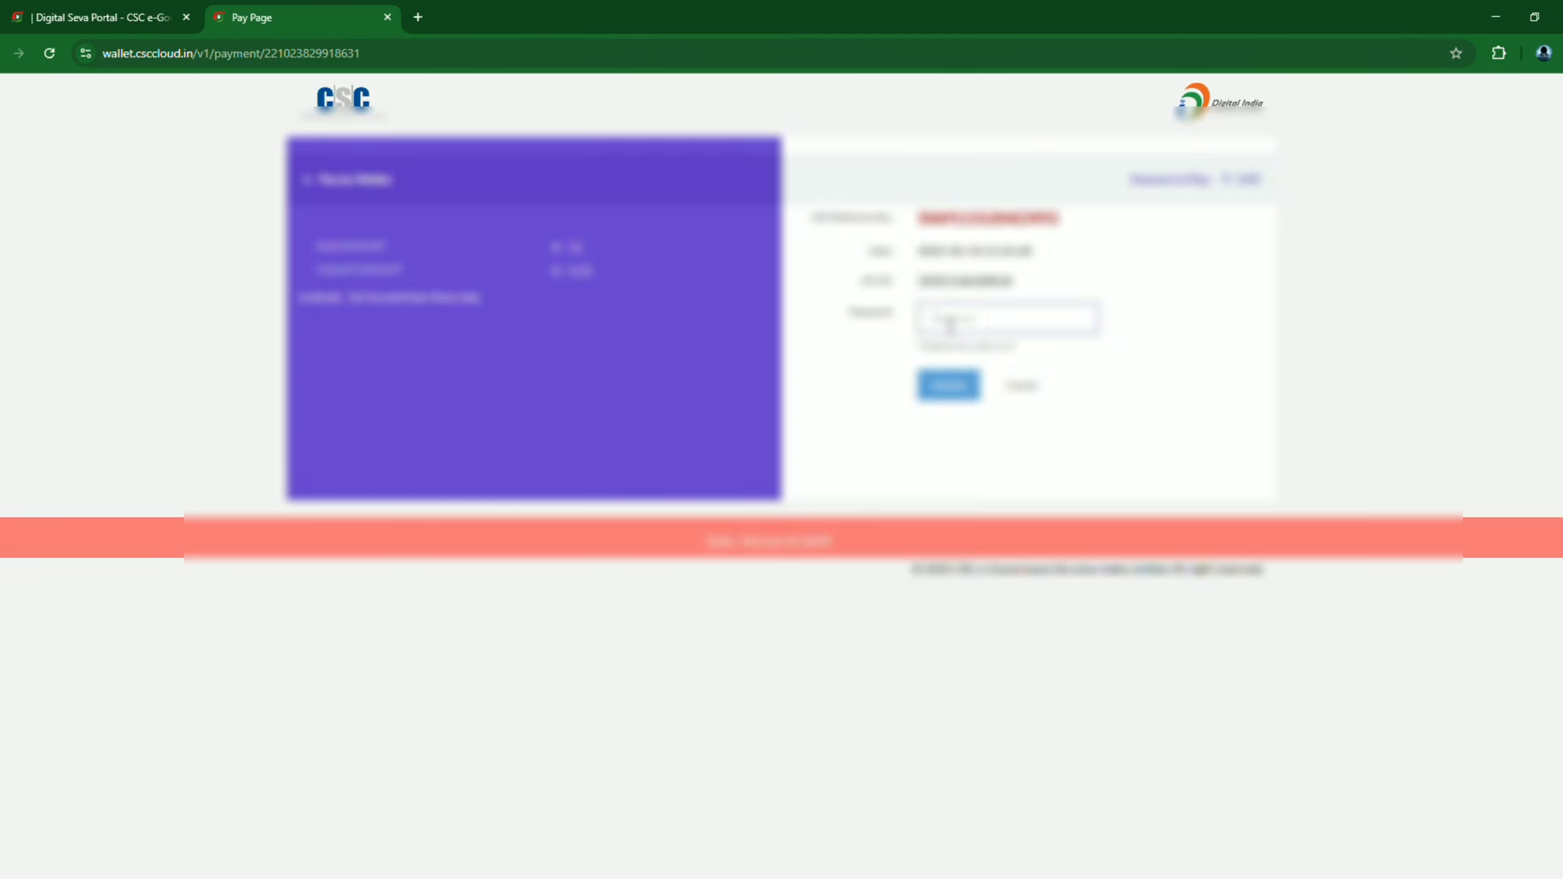
# - Pay for the registration from the CSC wallet using the wallet password and then the PIN
pyautogui.write('***************')
pyautogui.click(963, 385)
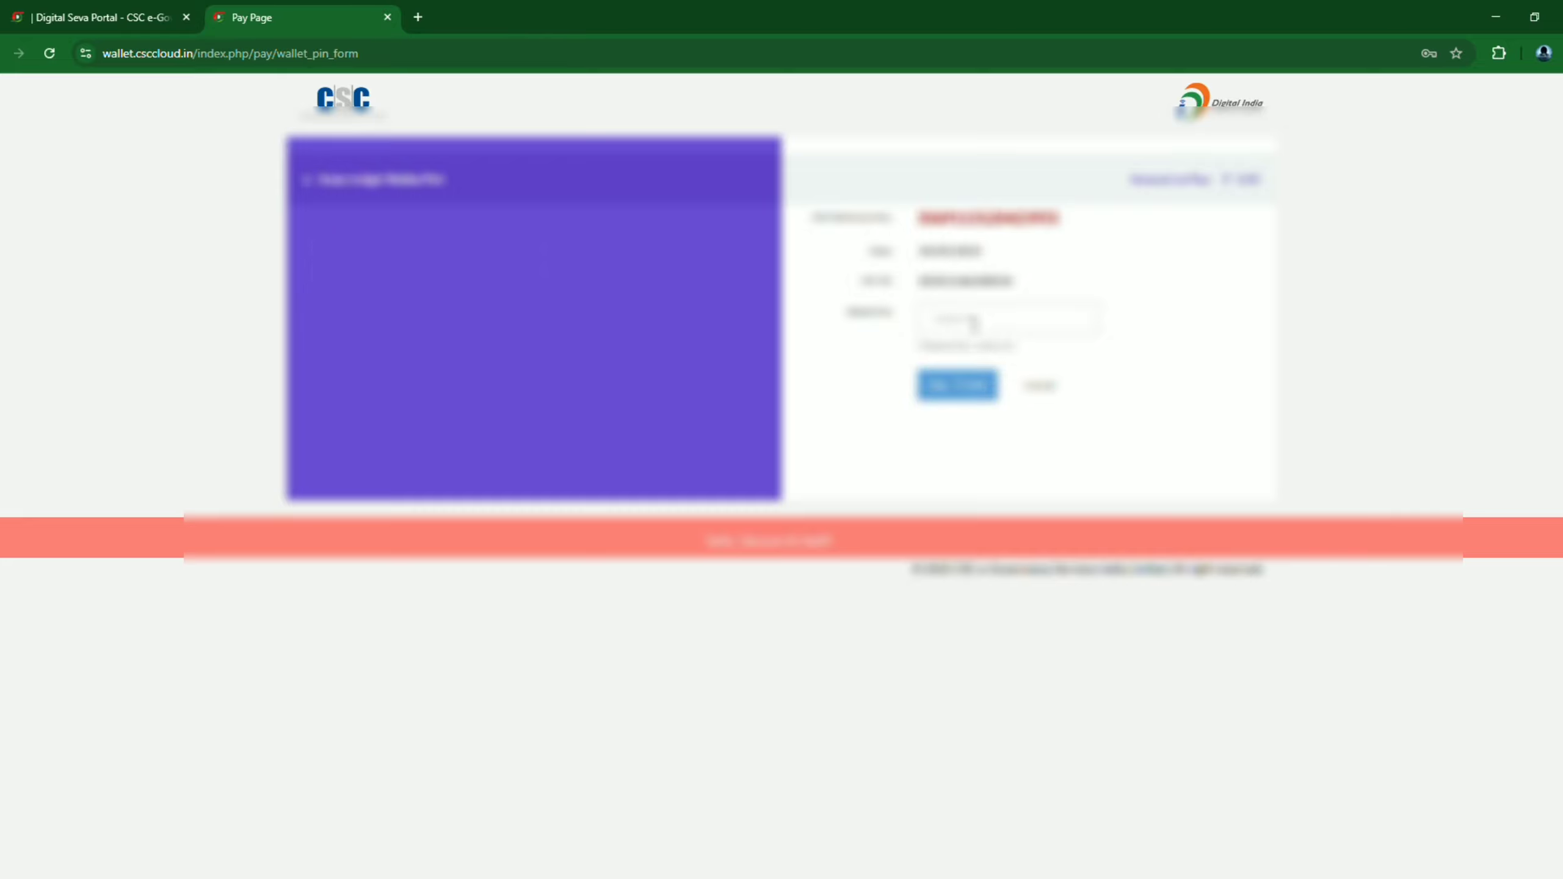
pyautogui.write('•••••')
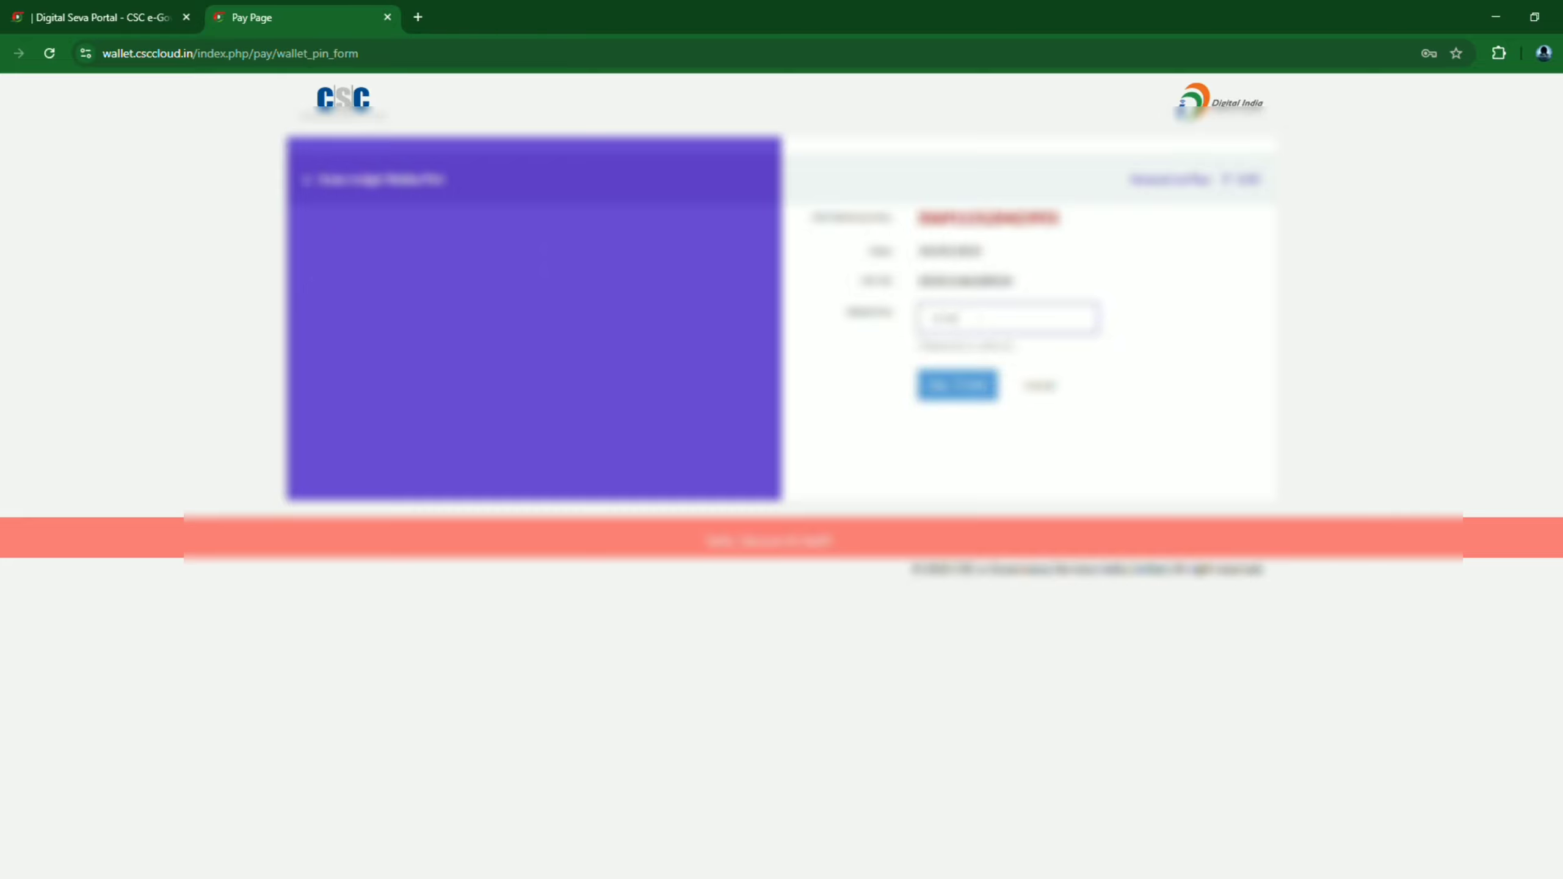
pyautogui.click(977, 387)
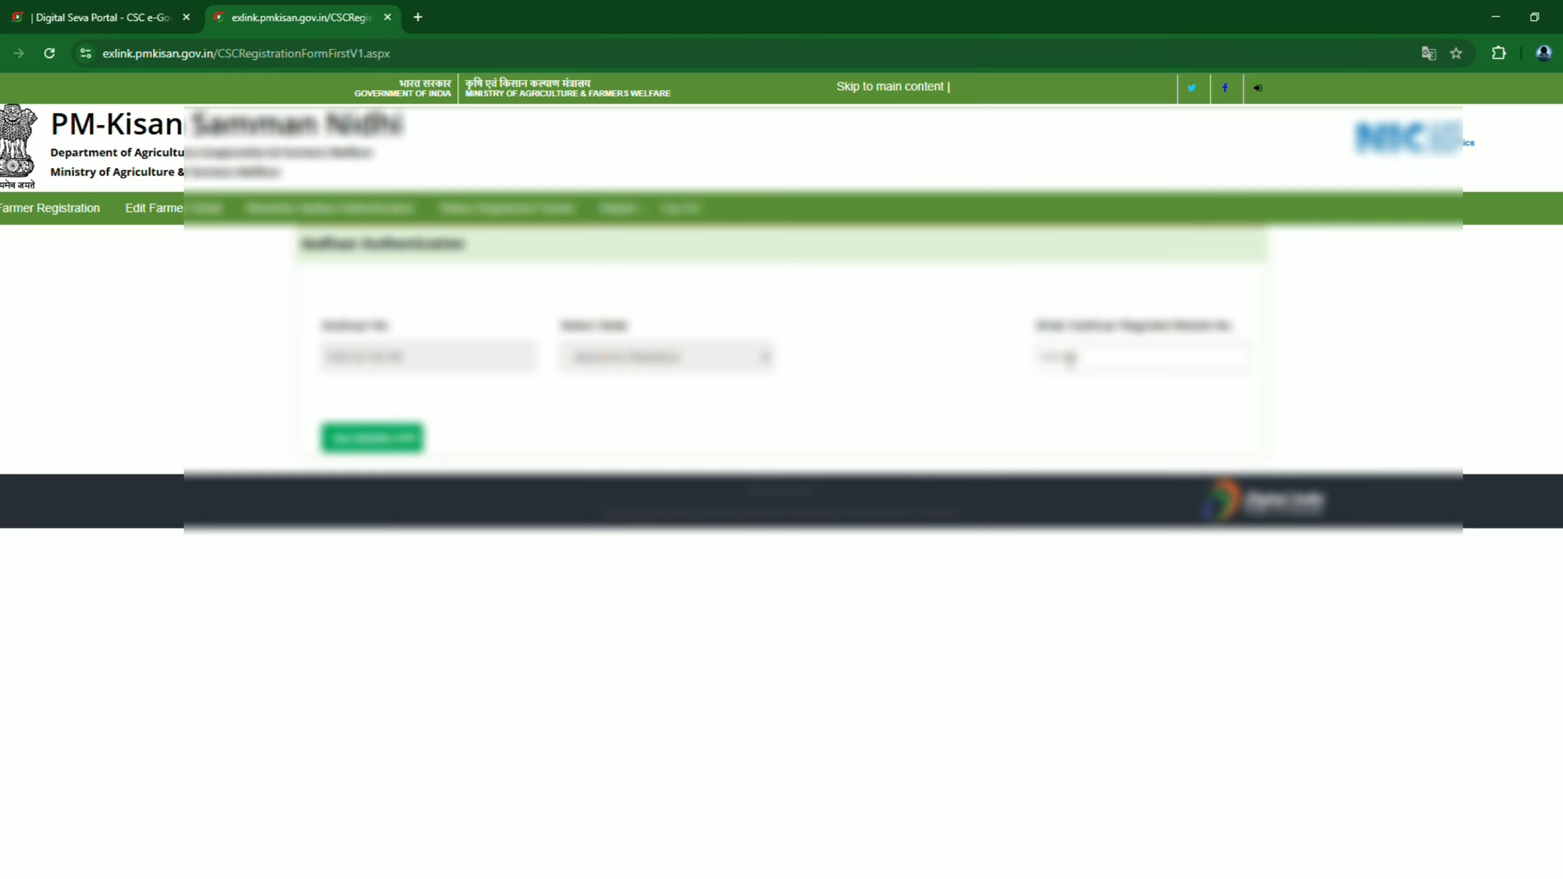
# - Enter the farmer's Aadhaar-registered mobile number and request an OTP
pyautogui.click(1069, 358)
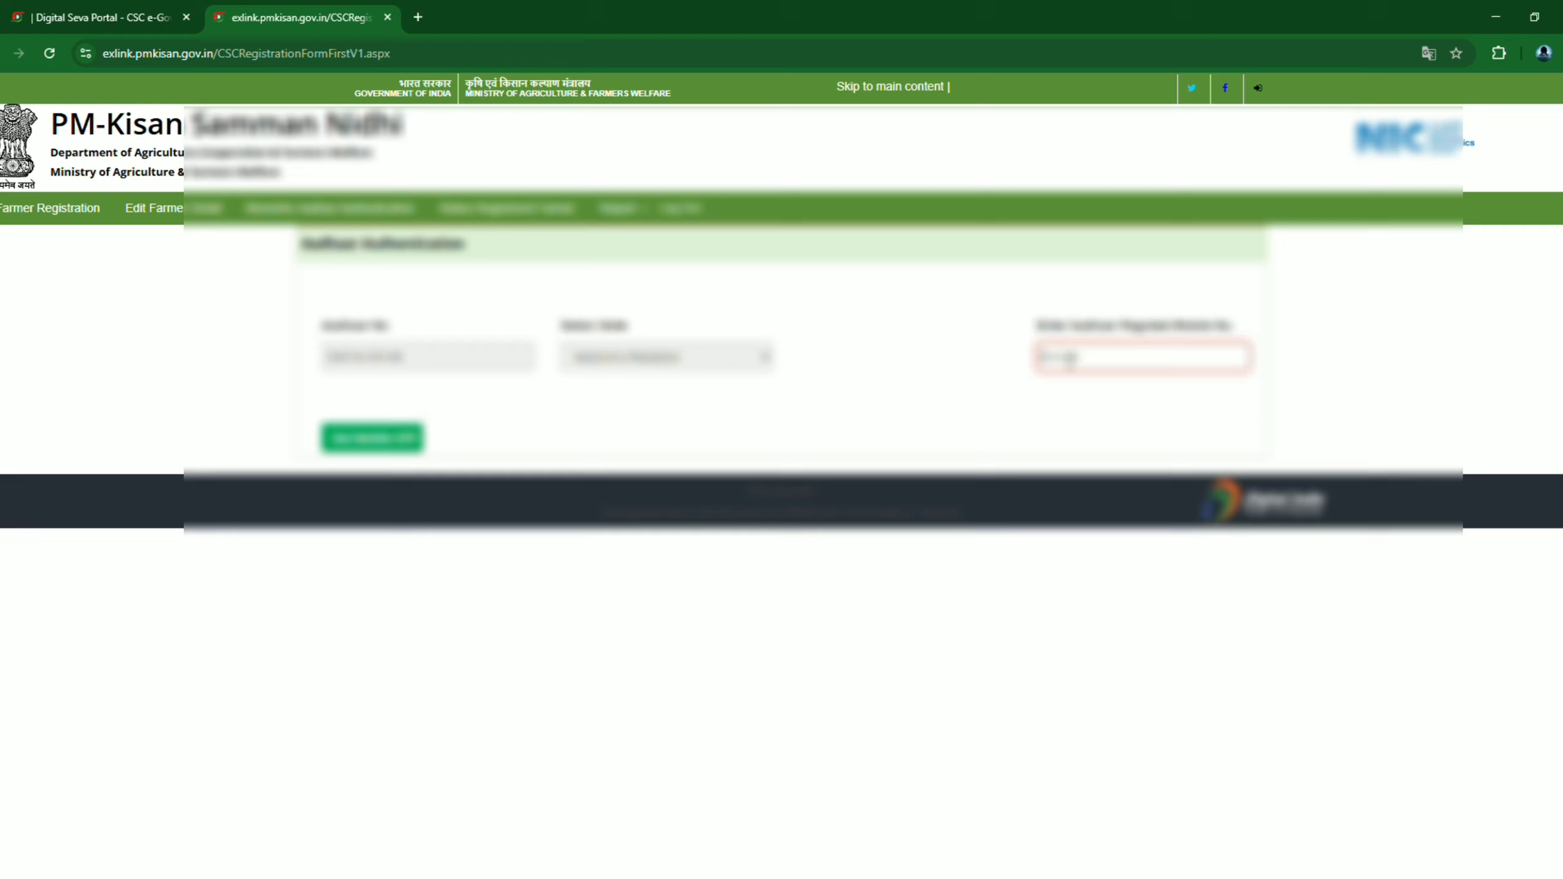
pyautogui.click(406, 441)
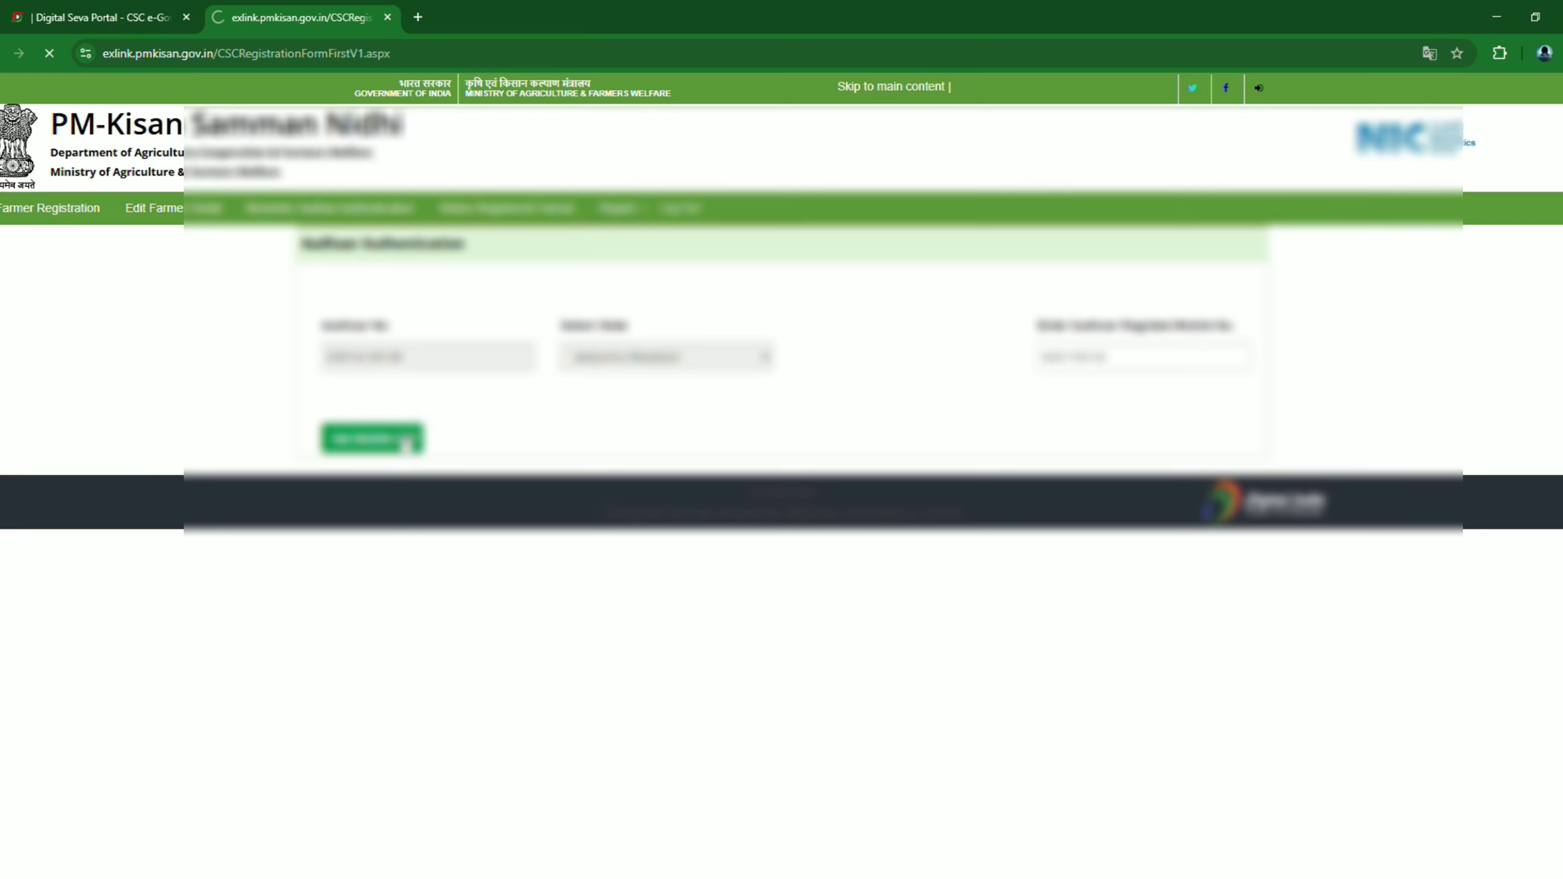
# - Type the received OTP, fixing a mistyped digit, and submit it for verification
pyautogui.click(402, 451)
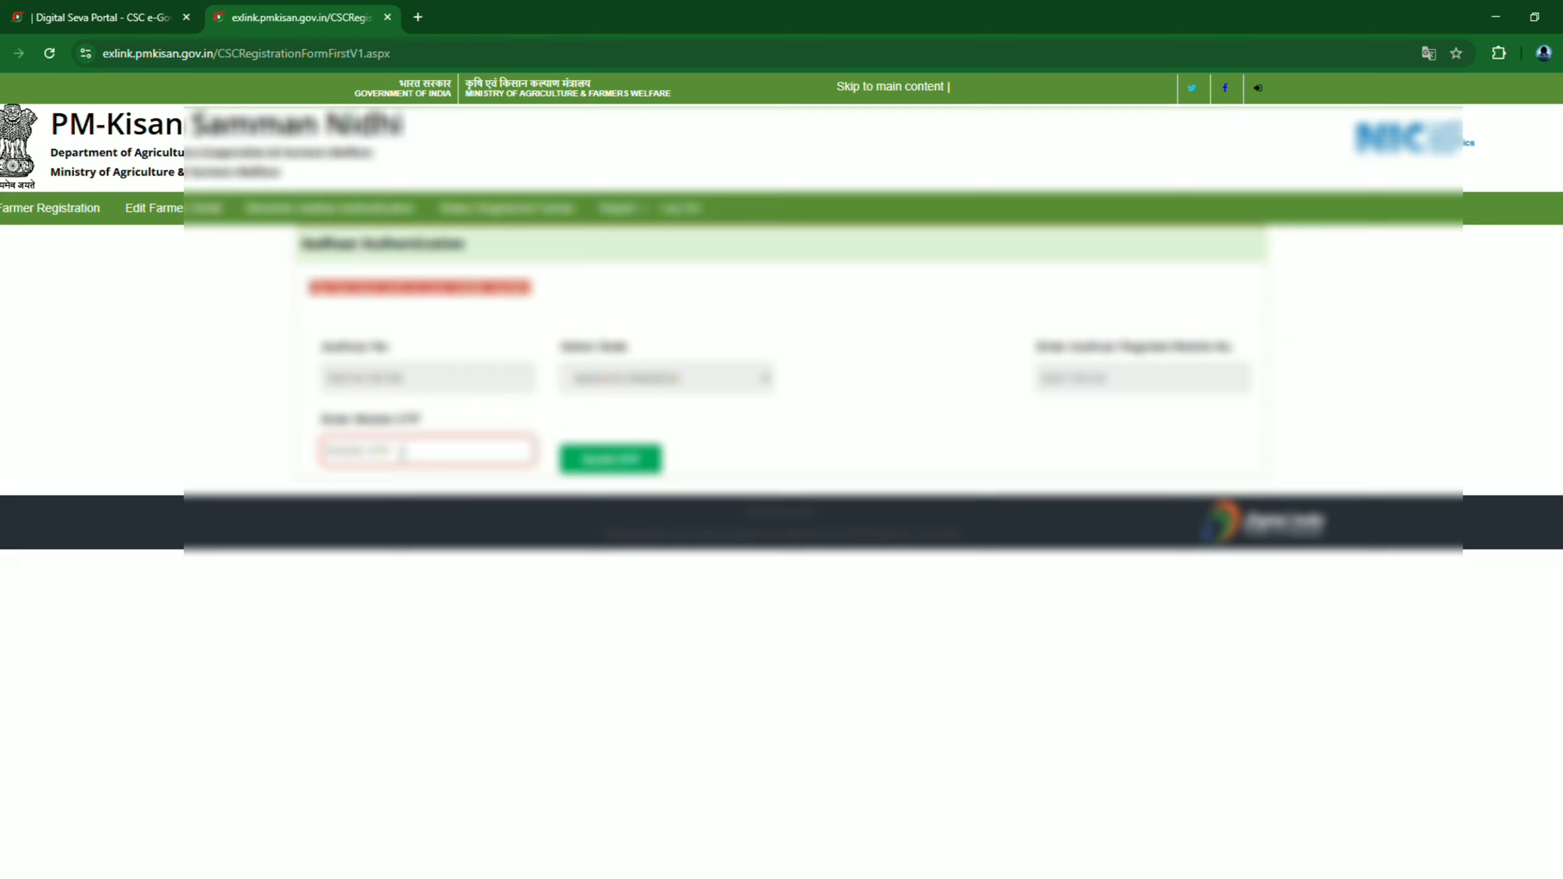
pyautogui.click(624, 462)
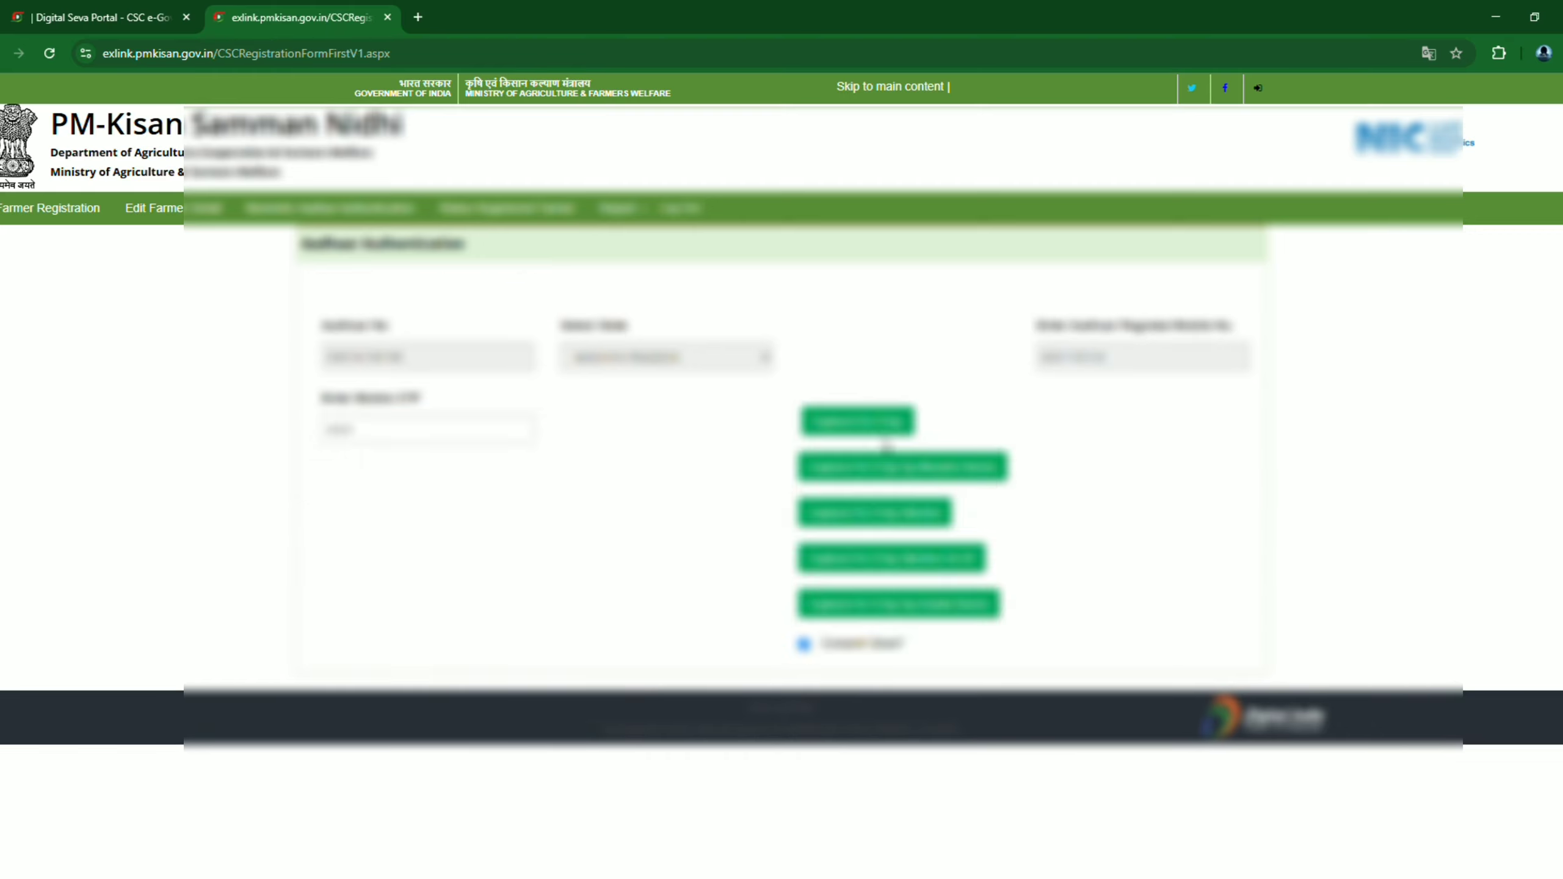
# - Authenticate the Aadhaar details, acknowledge both confirmation alerts, and submit to reach the registration form
pyautogui.click(918, 522)
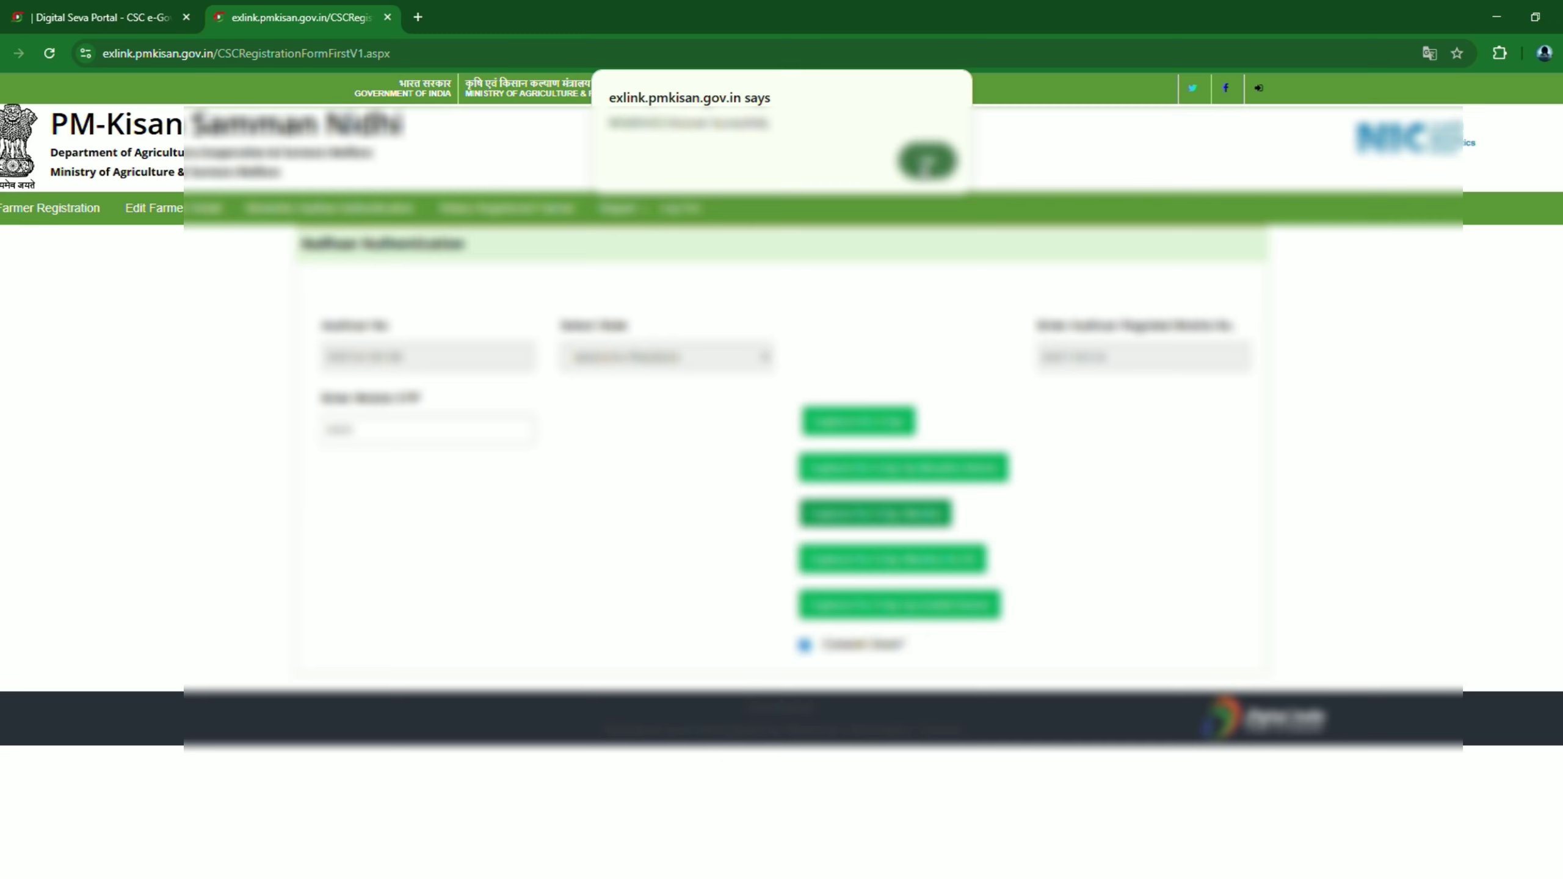
pyautogui.click(927, 162)
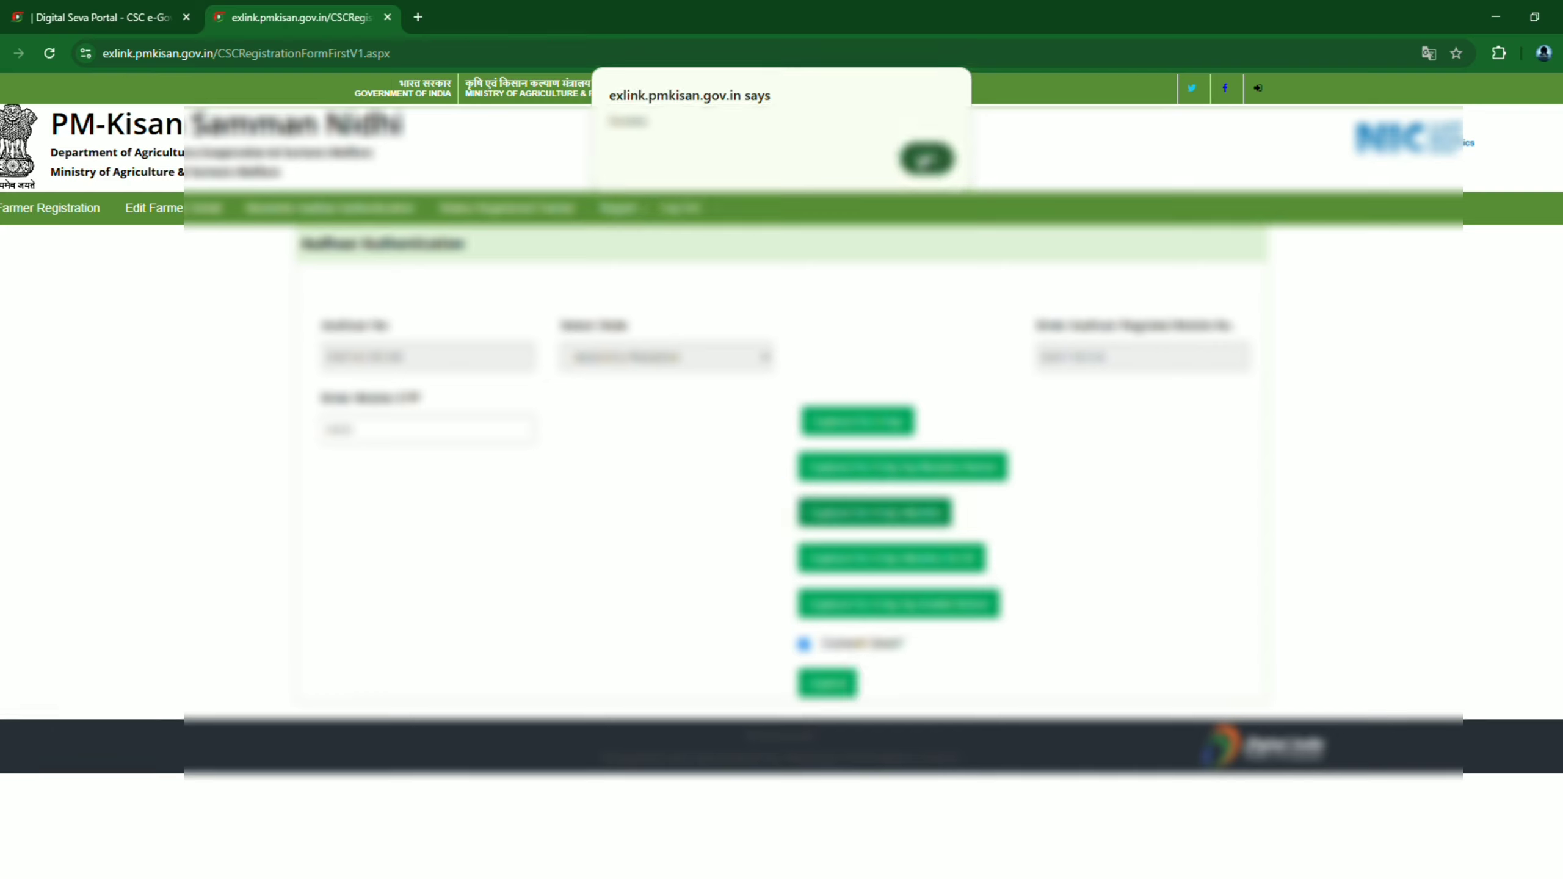
pyautogui.click(923, 161)
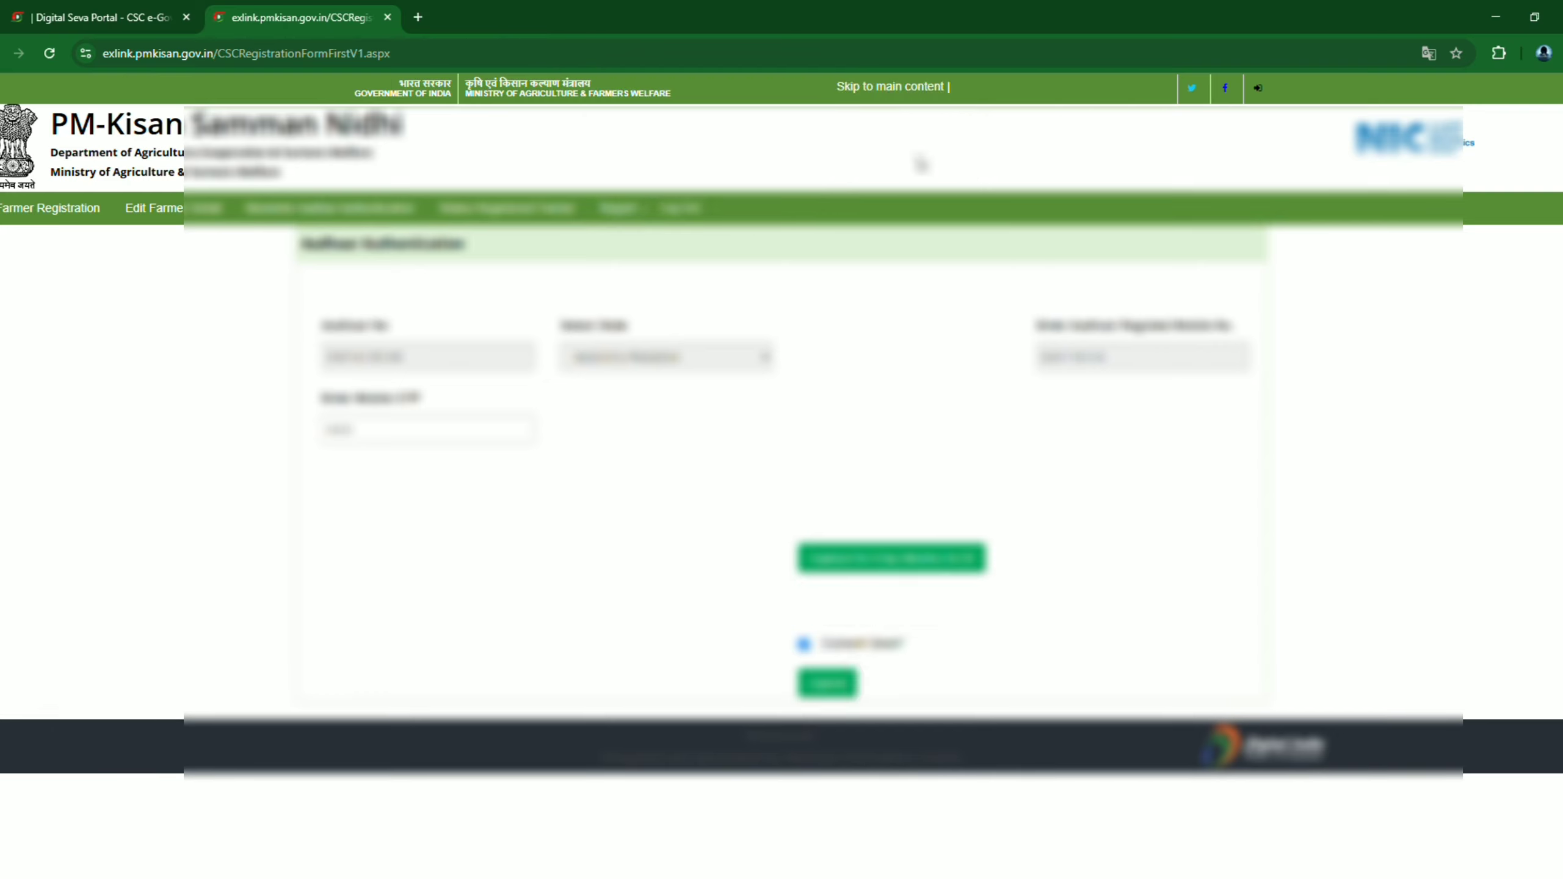
pyautogui.click(835, 686)
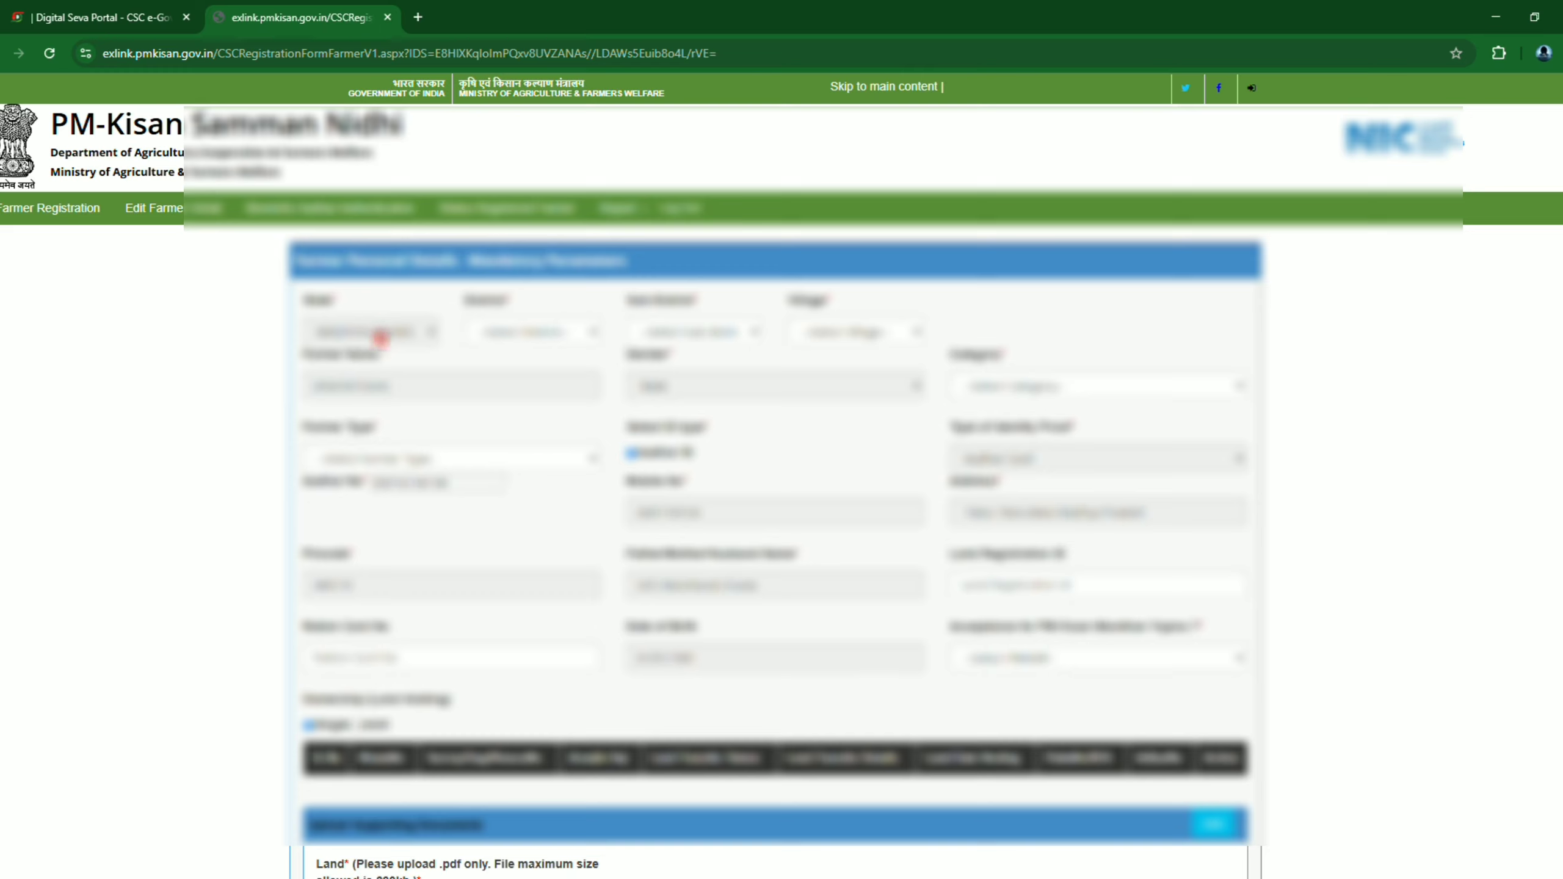
# - Pick the farmer's district, sub-district and village from their dropdowns
pyautogui.click(558, 337)
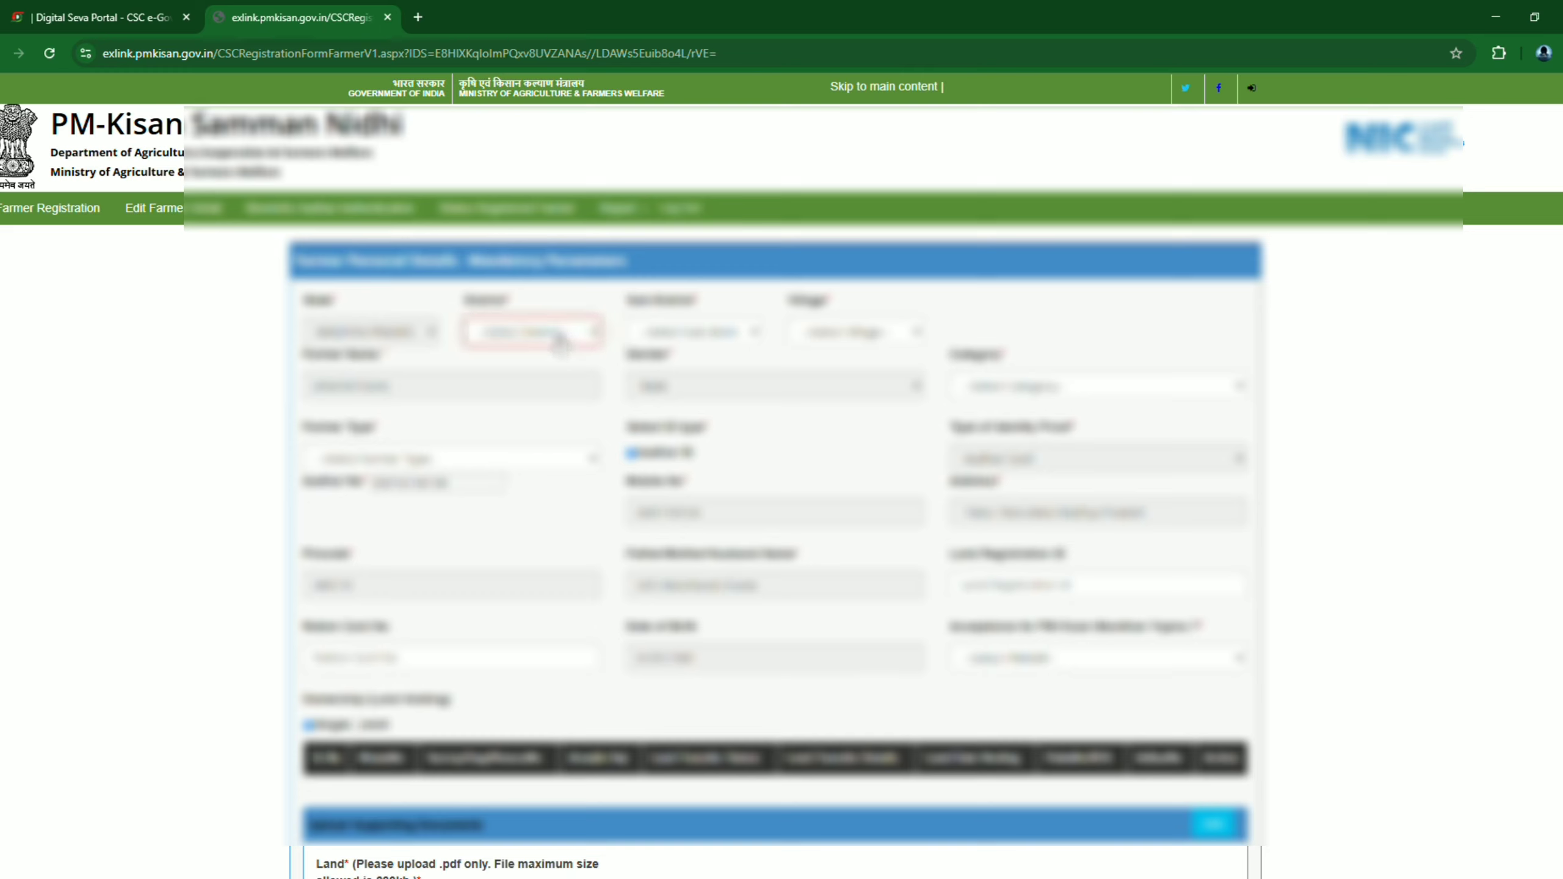
pyautogui.click(511, 543)
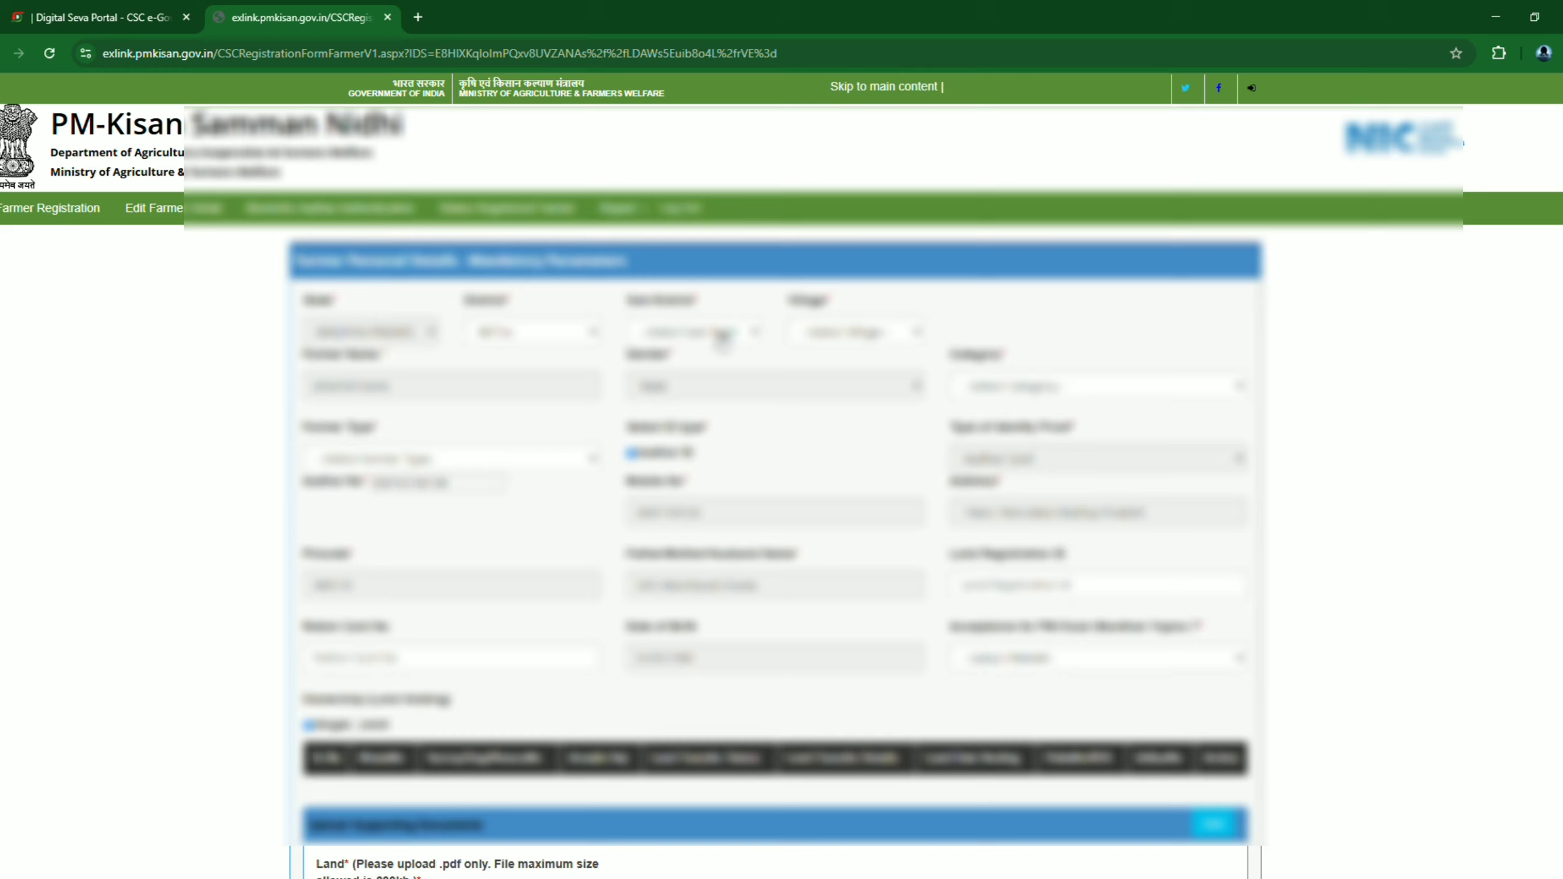
pyautogui.click(723, 334)
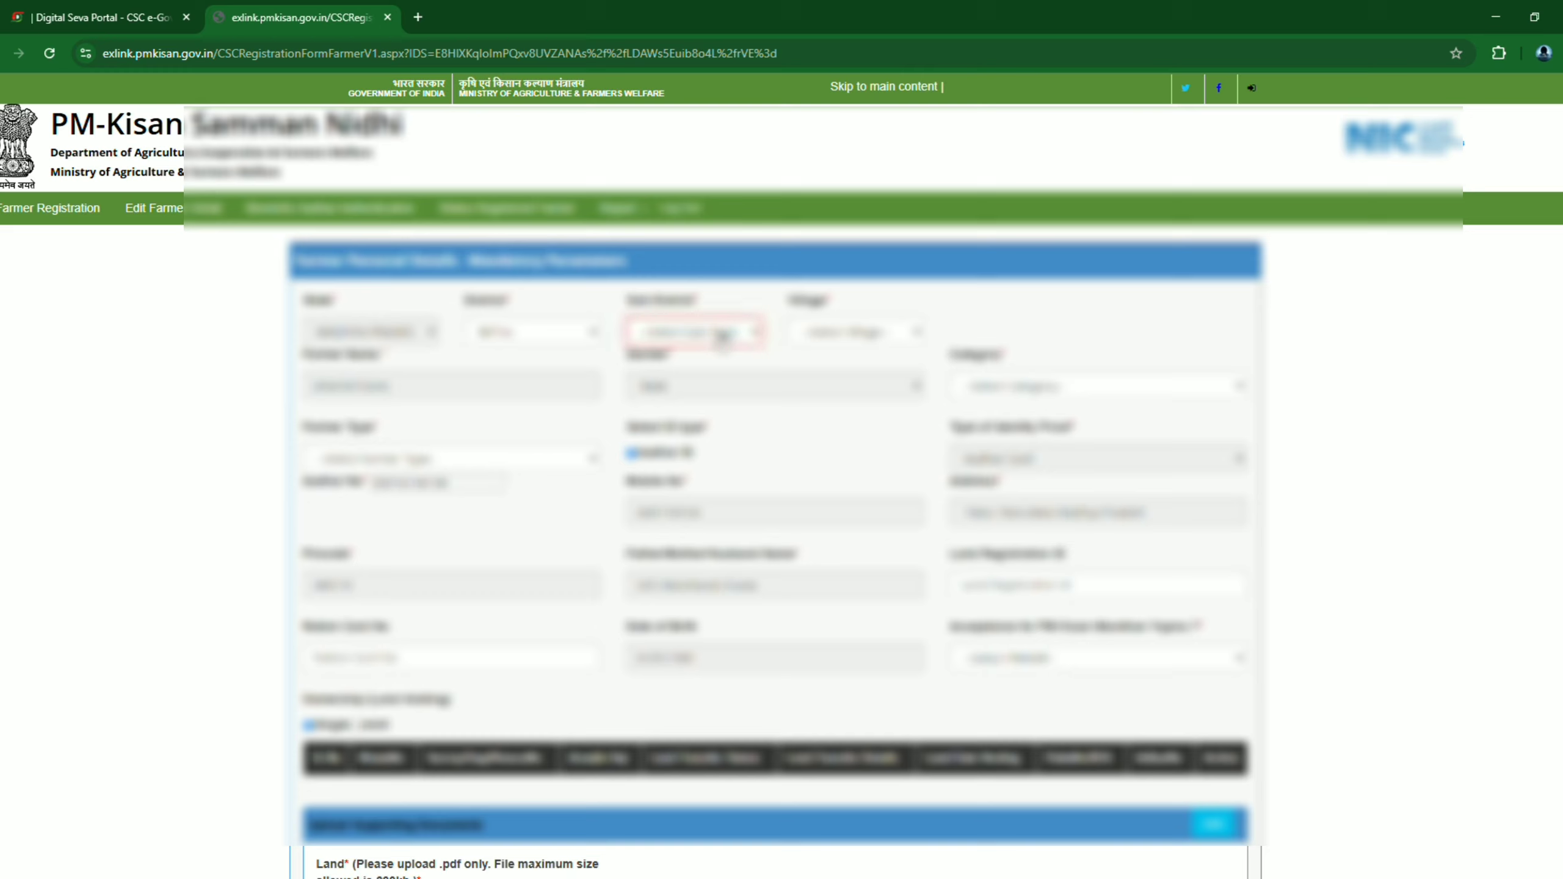
pyautogui.click(672, 409)
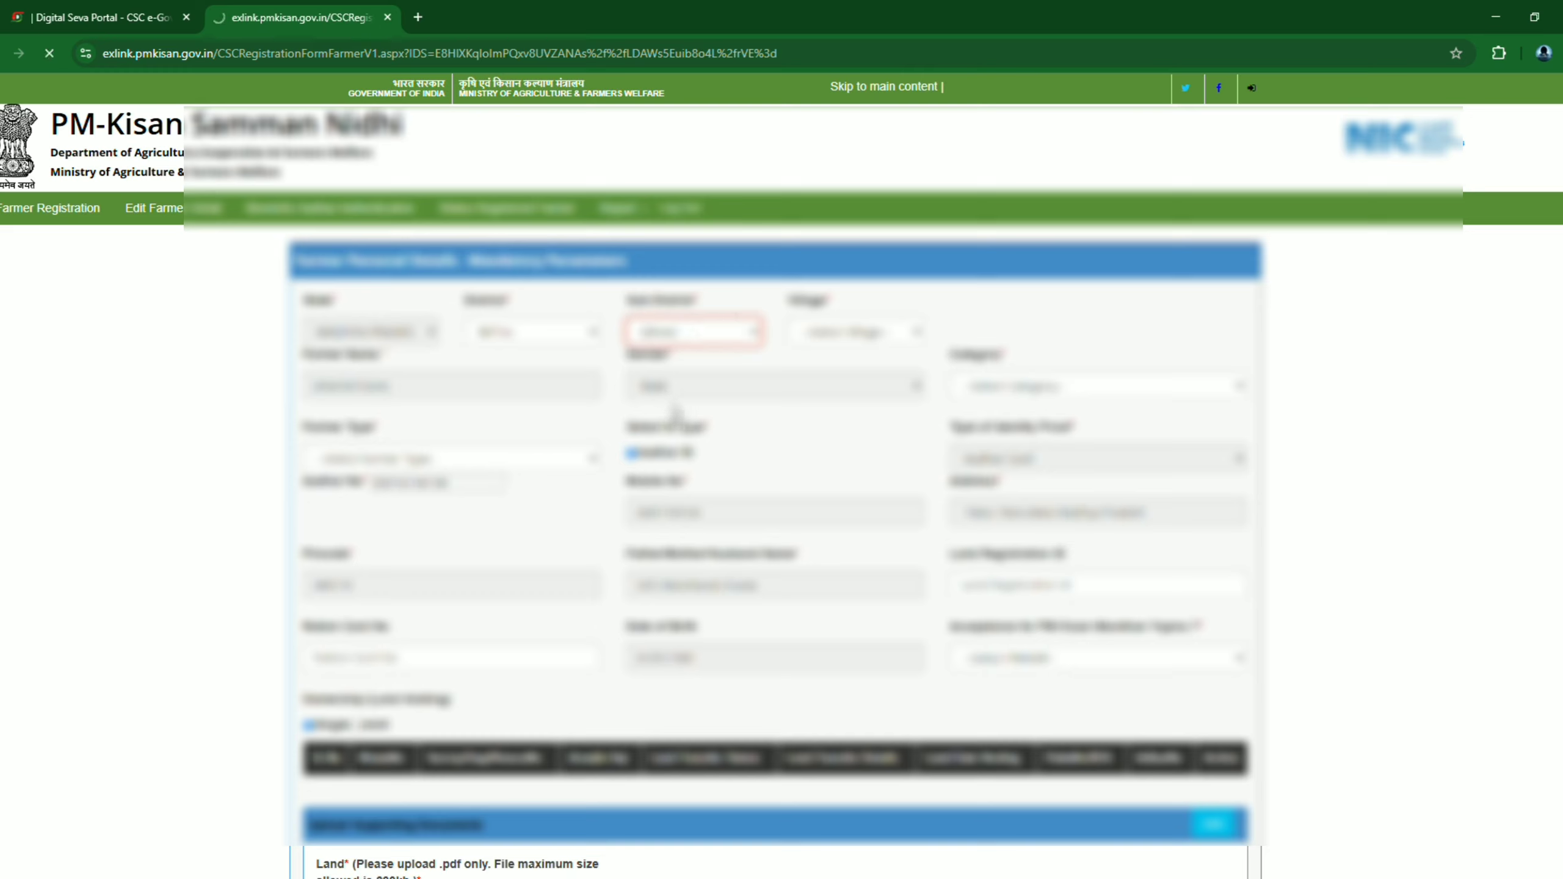
pyautogui.click(883, 338)
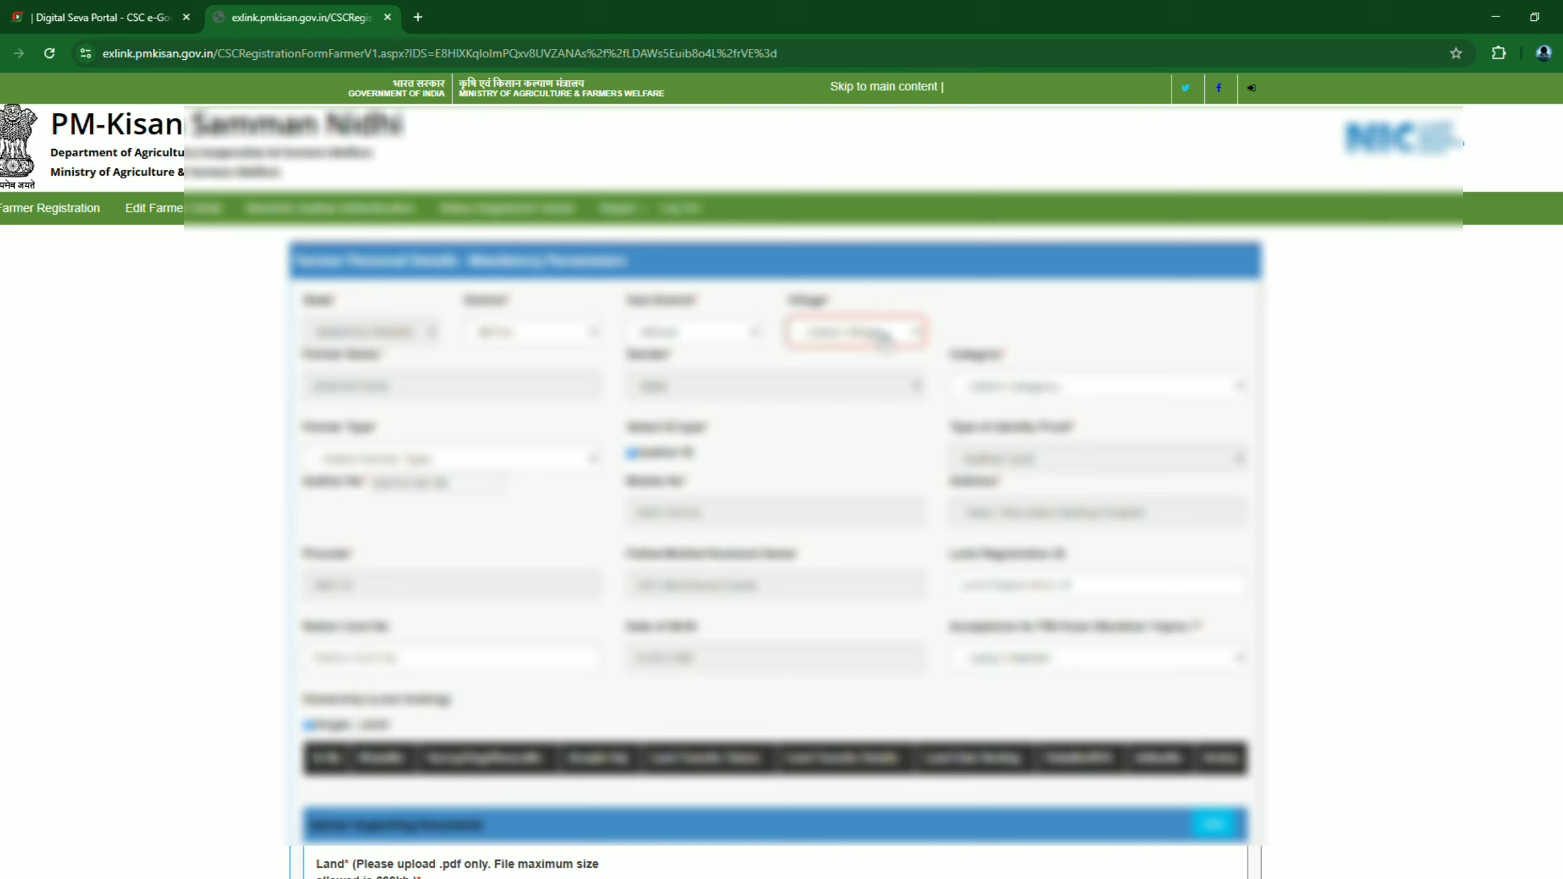
pyautogui.press('Down')
pyautogui.press('Down')
pyautogui.press('Down')
pyautogui.click(924, 305)
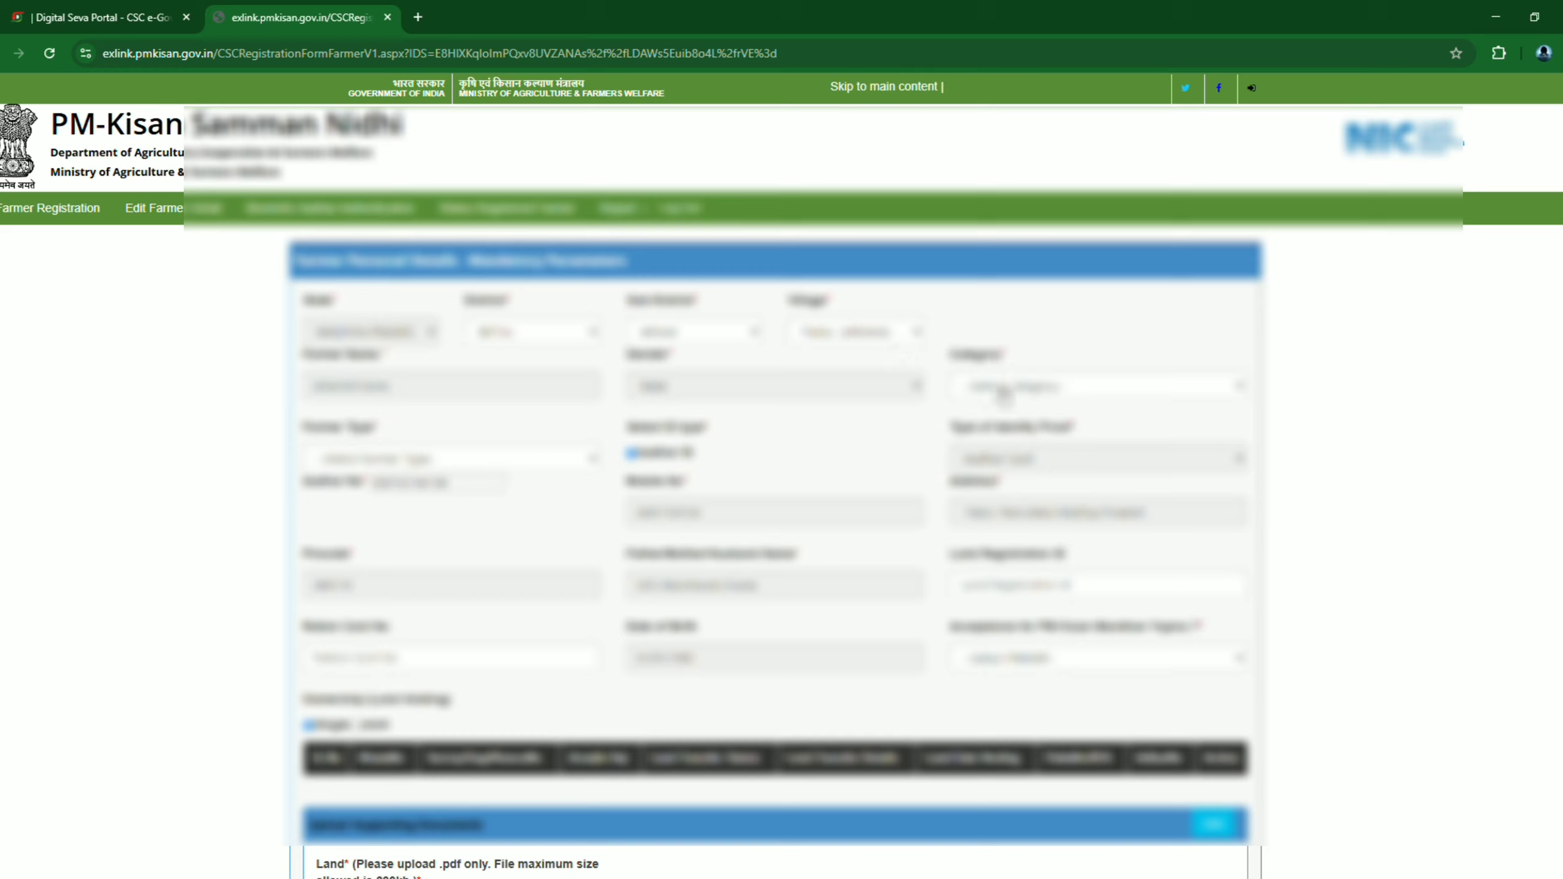
# - Choose the farmer's category and farmer type on the registration form
pyautogui.click(1029, 393)
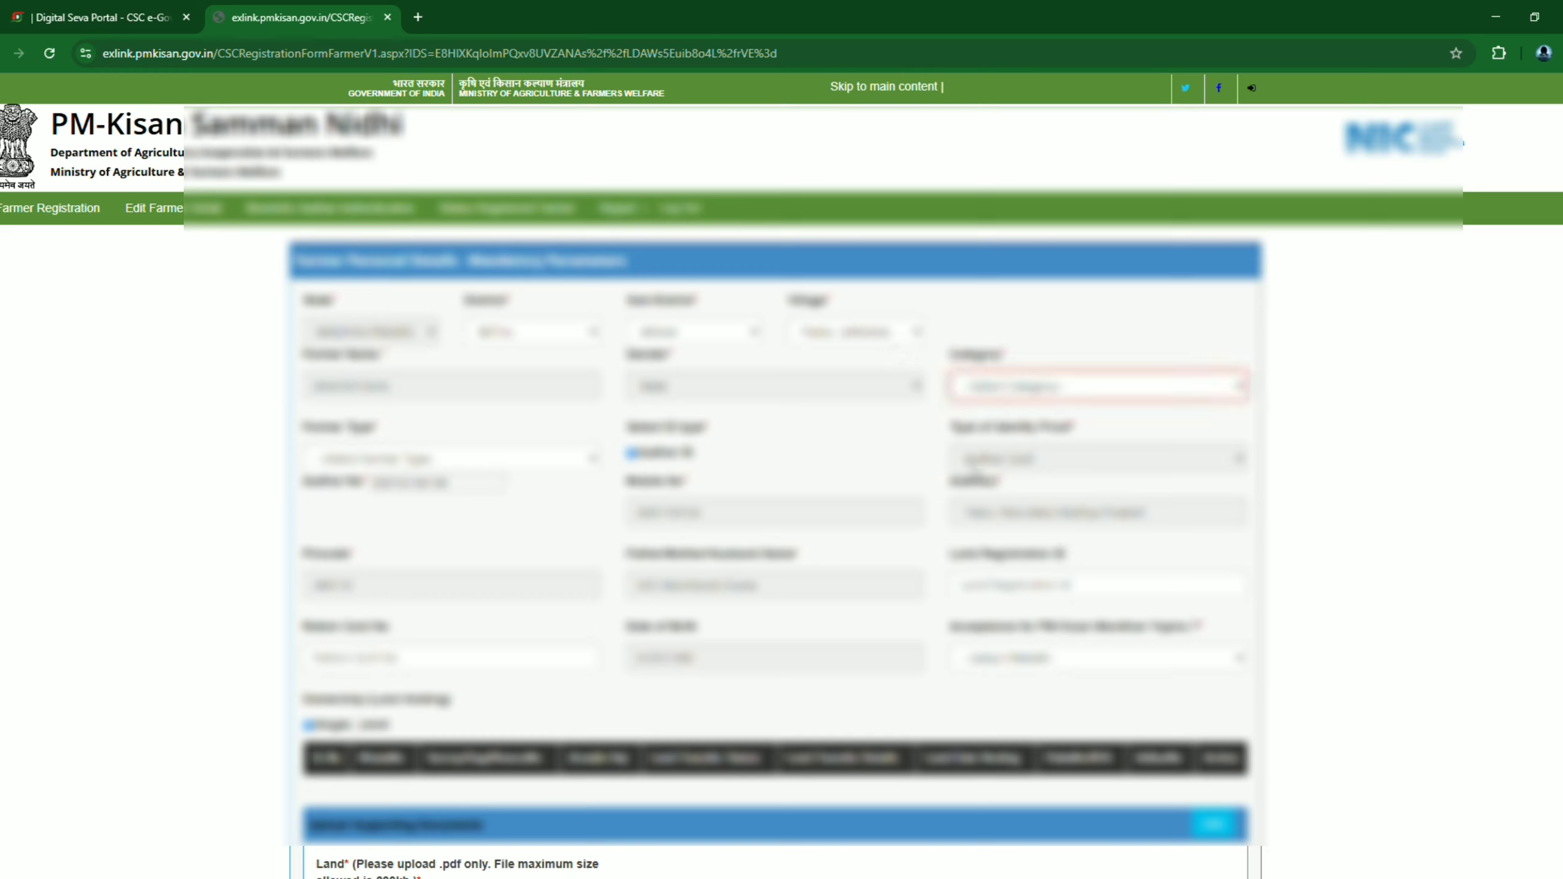
pyautogui.click(879, 335)
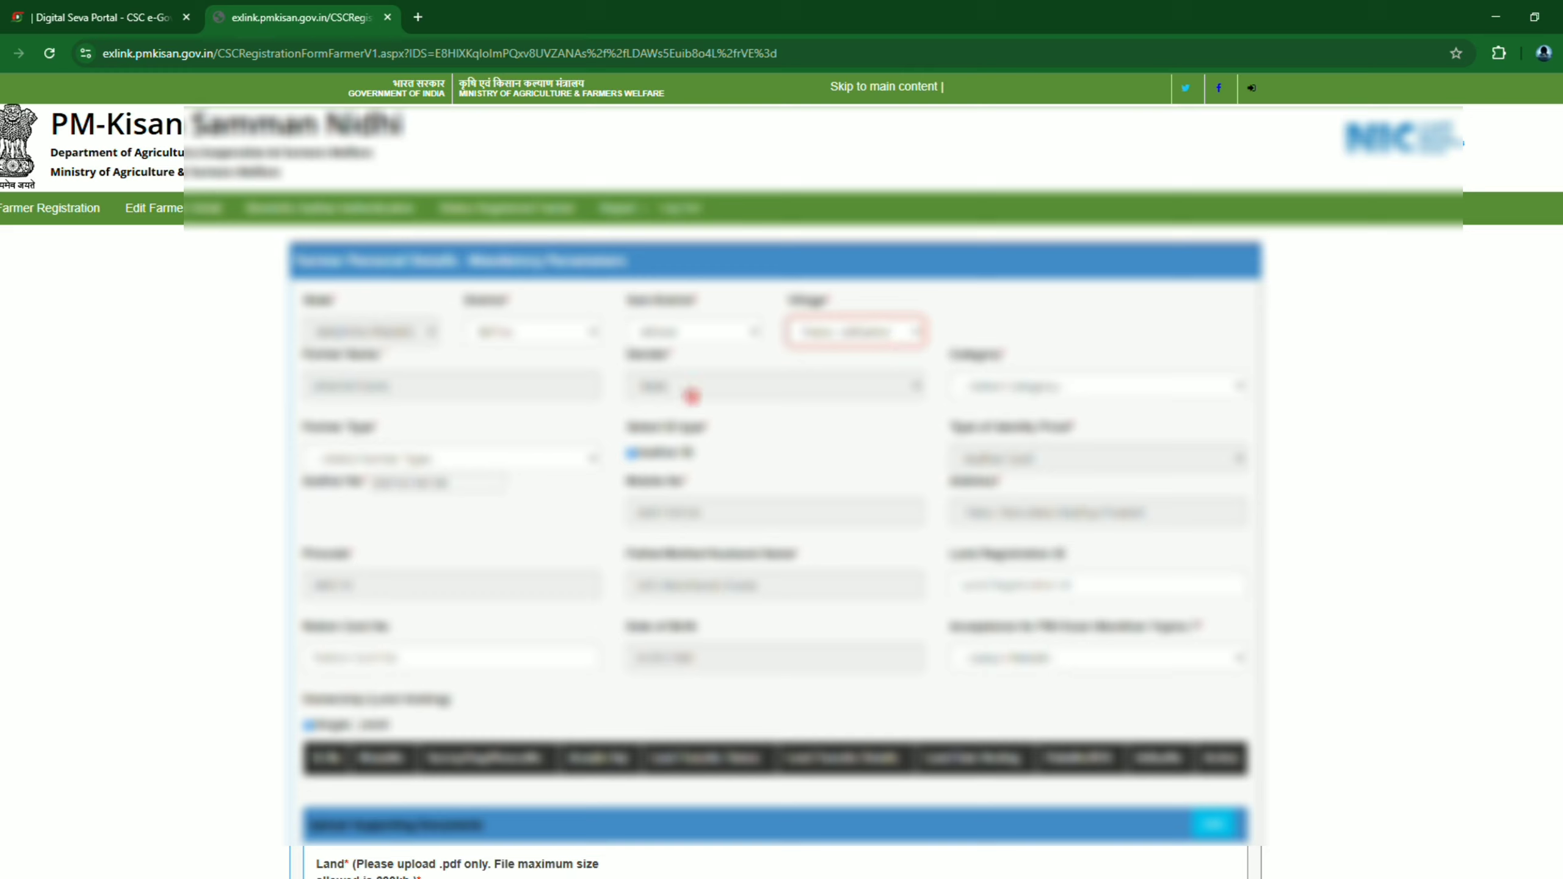
pyautogui.click(1070, 394)
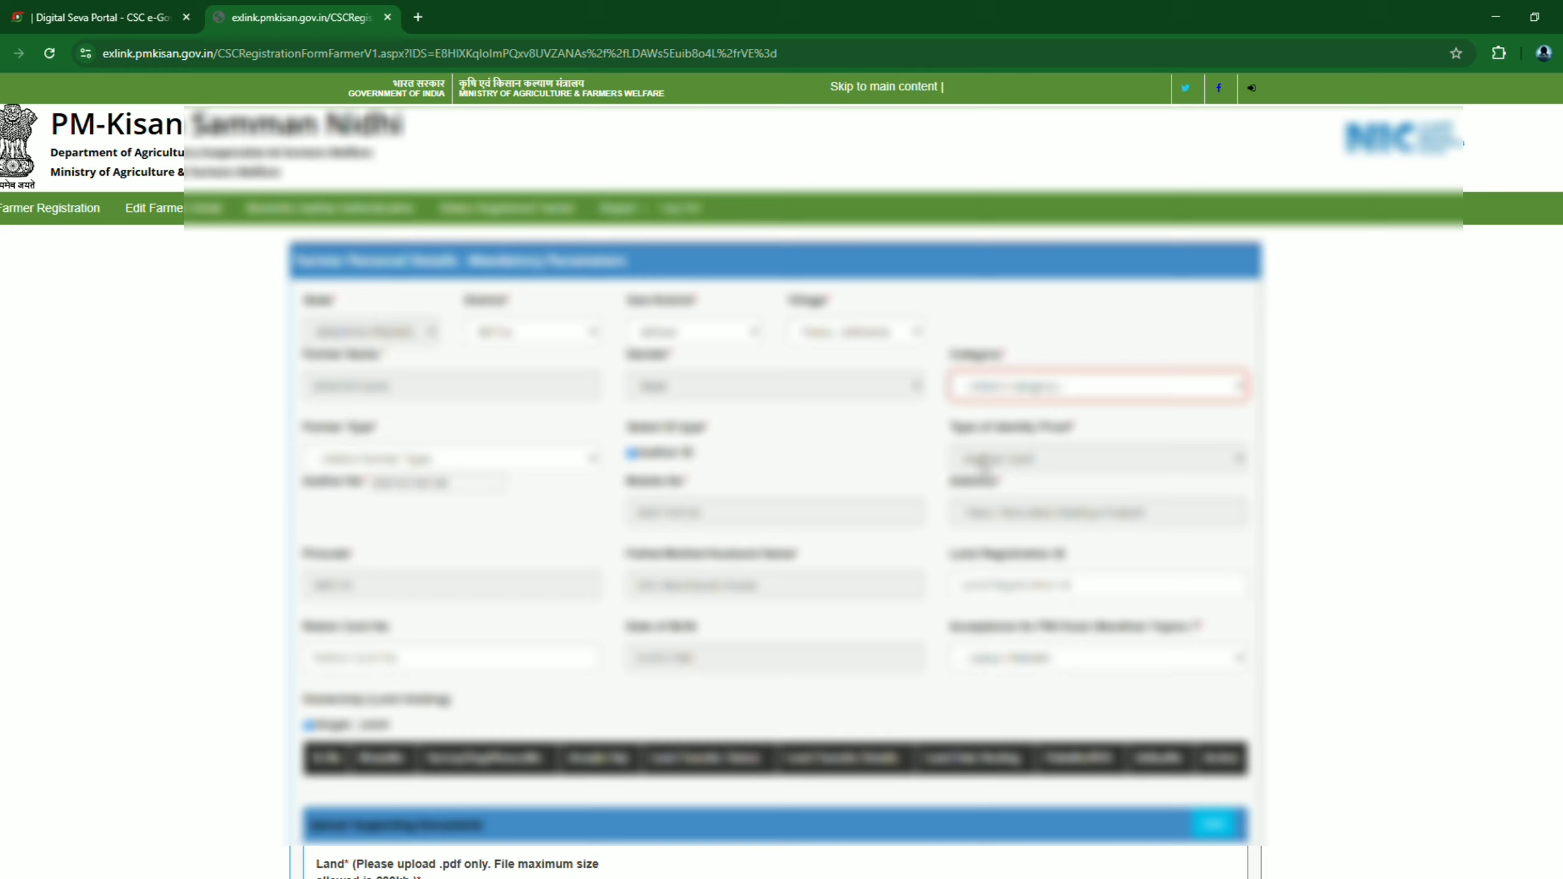
pyautogui.click(983, 461)
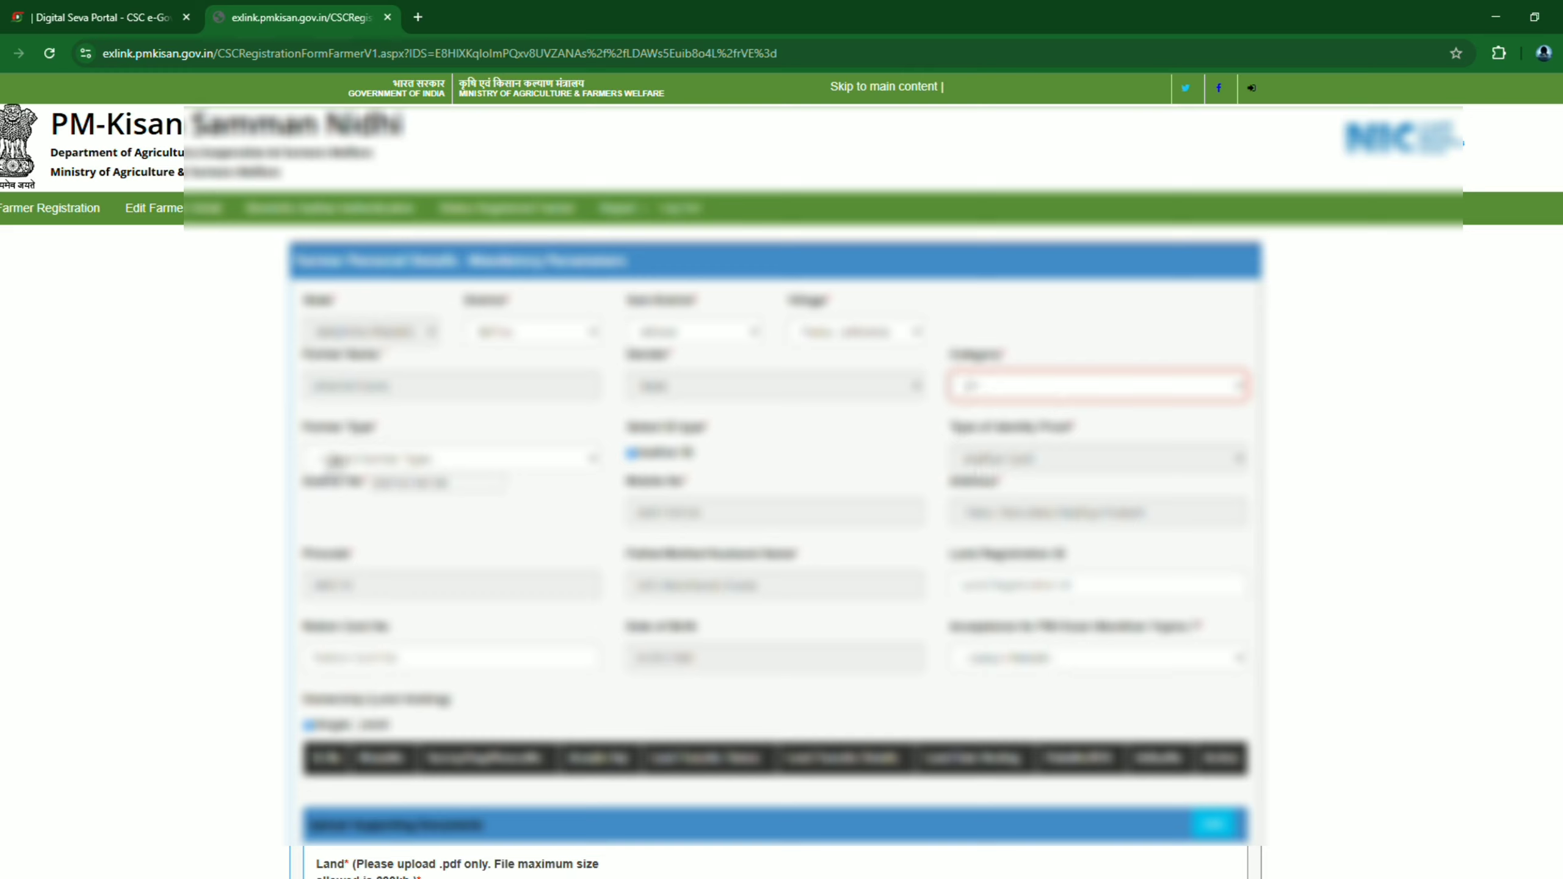
pyautogui.click(335, 460)
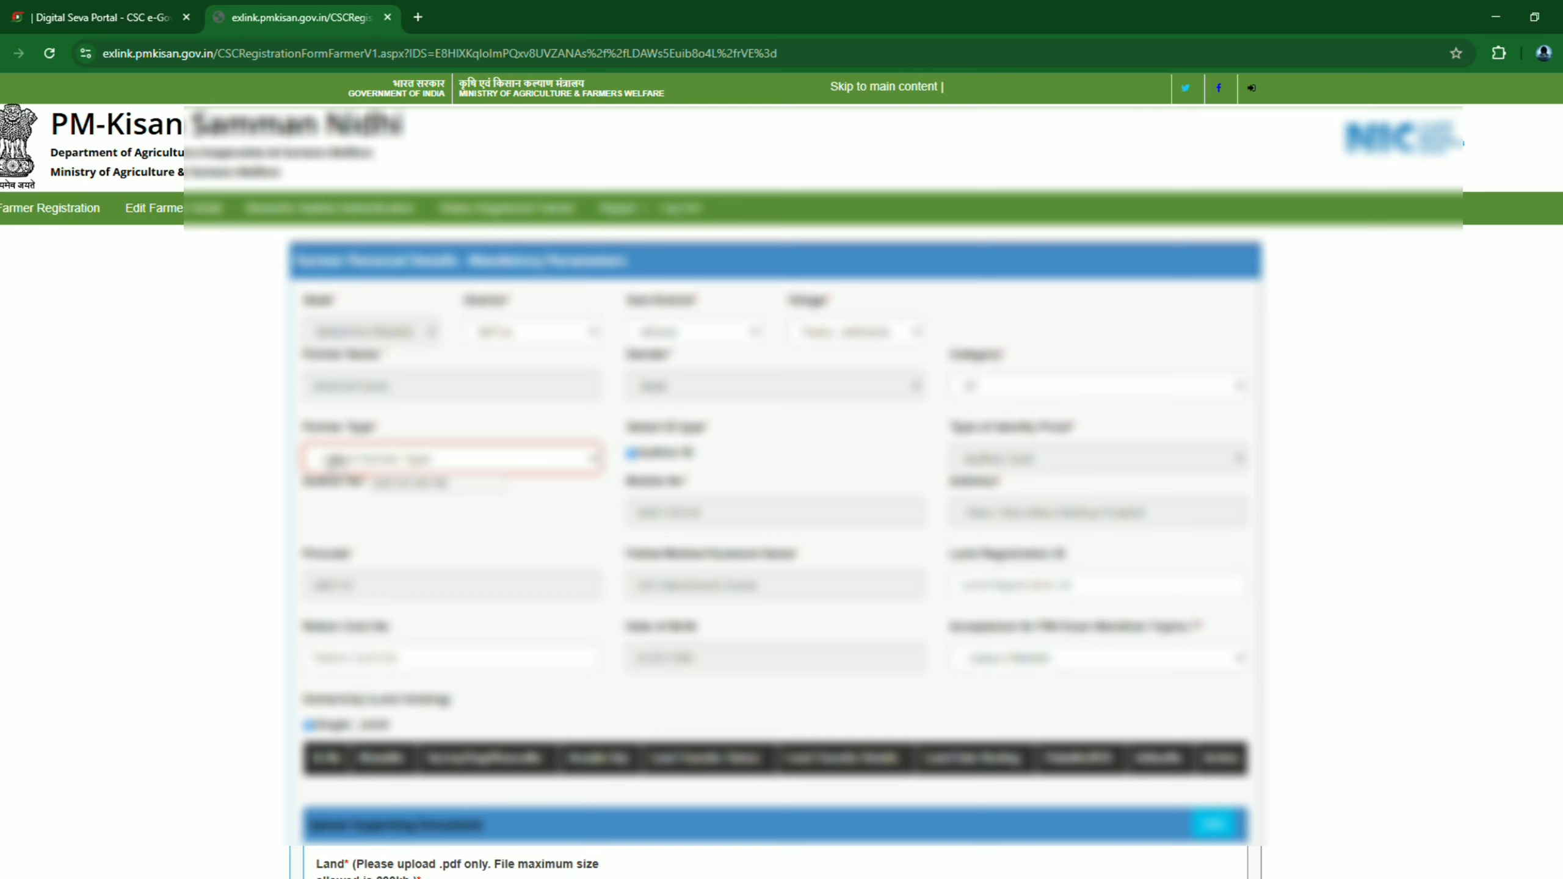
pyautogui.click(362, 509)
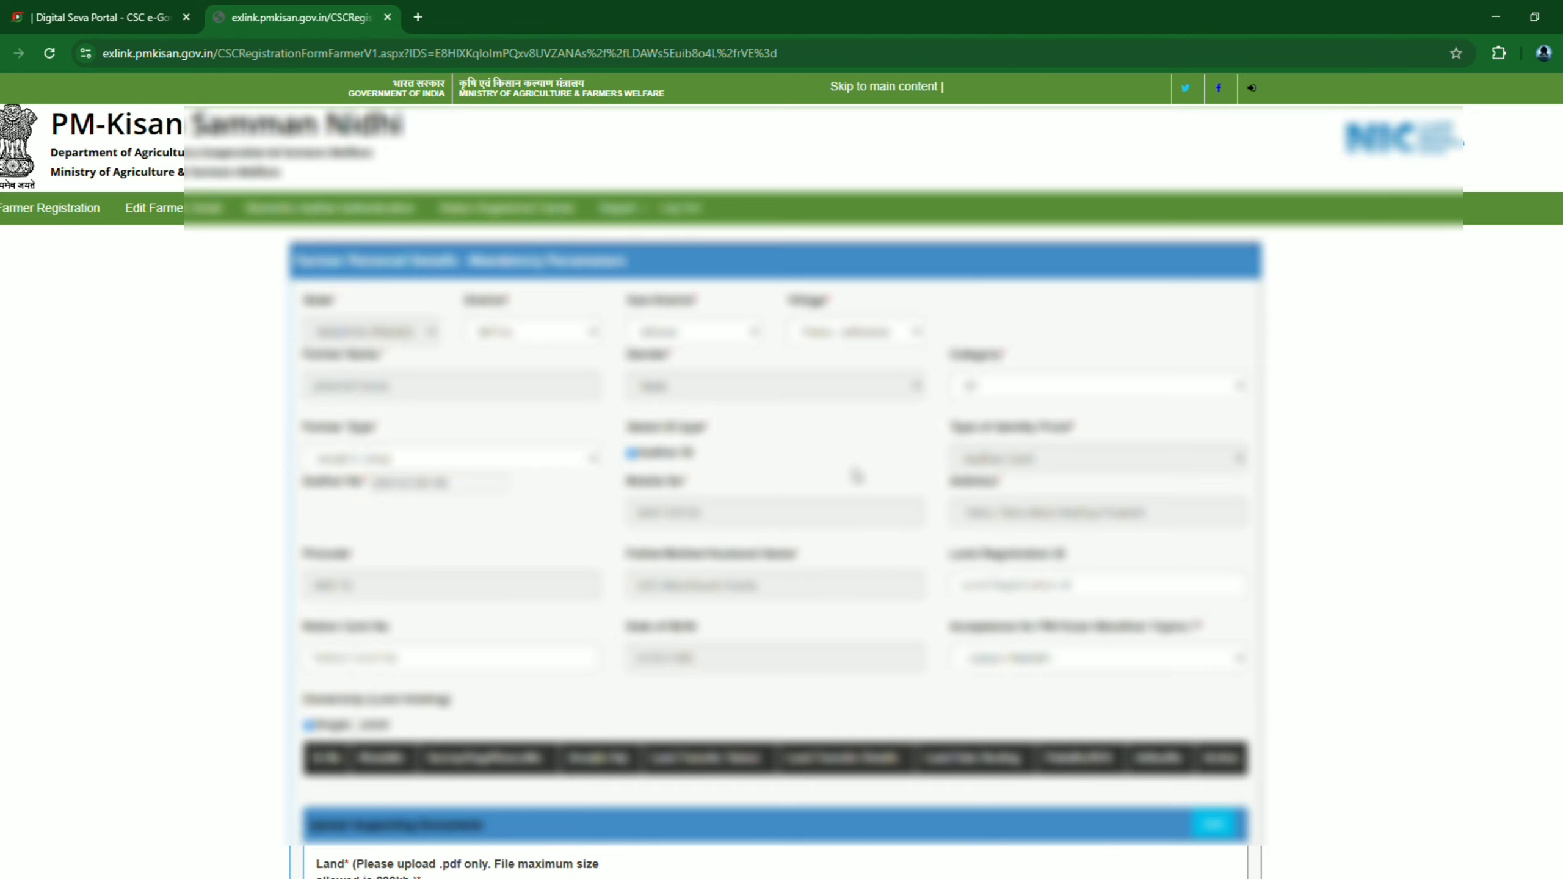
pyautogui.scroll(-1, 855, 474)
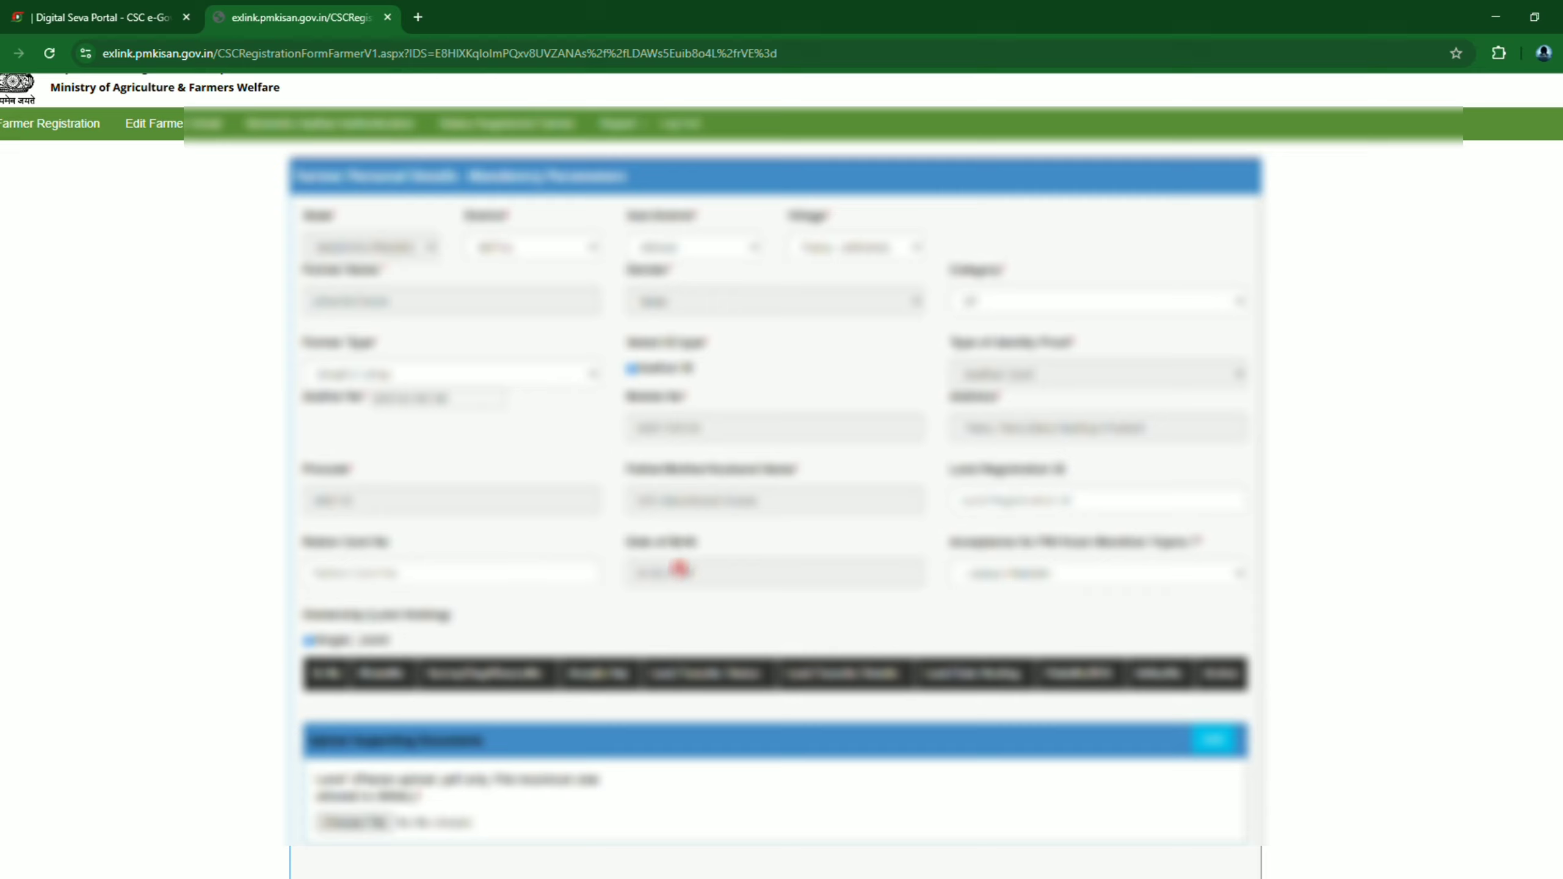
# - Choose Yes in the Acceptance dropdown and select the Joint ownership radio button
pyautogui.click(1083, 579)
pyautogui.click(995, 646)
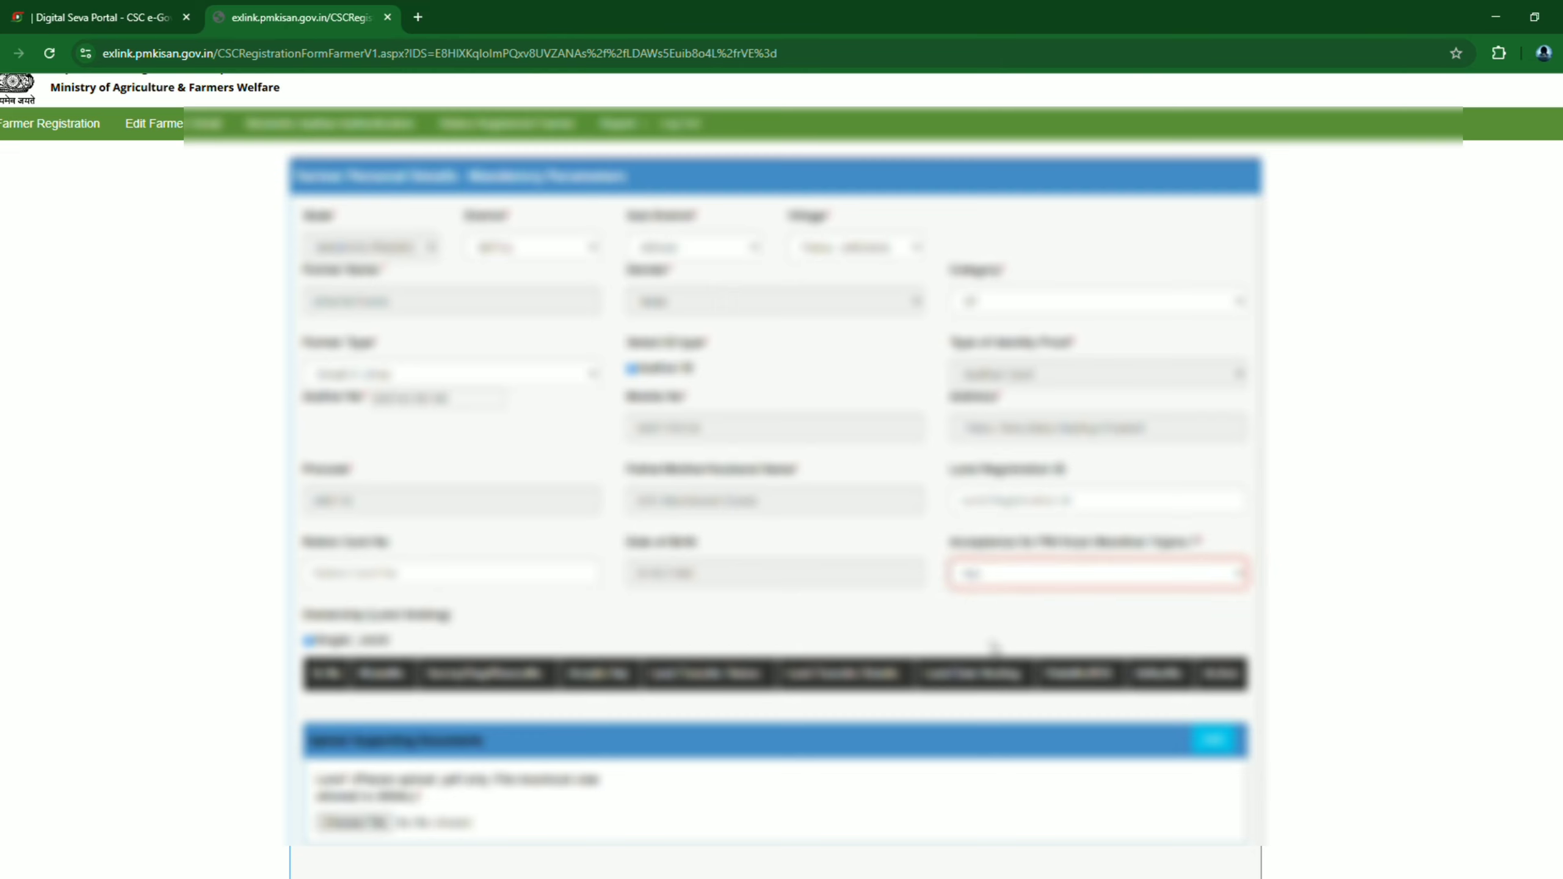
pyautogui.scroll(-1, 1003, 609)
pyautogui.scroll(-2, 1006, 610)
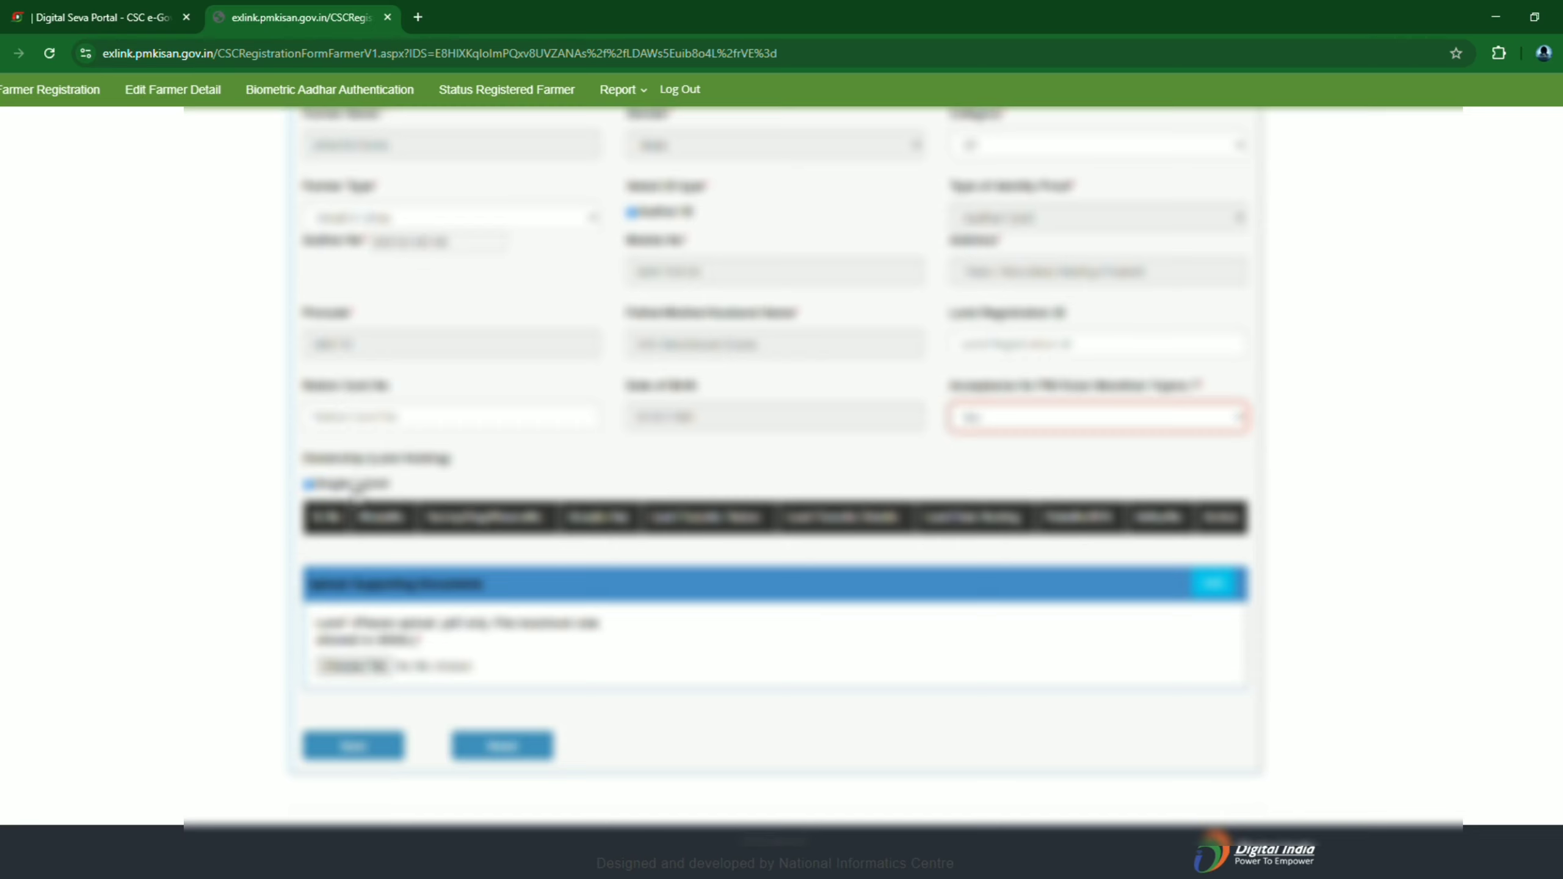
pyautogui.click(356, 485)
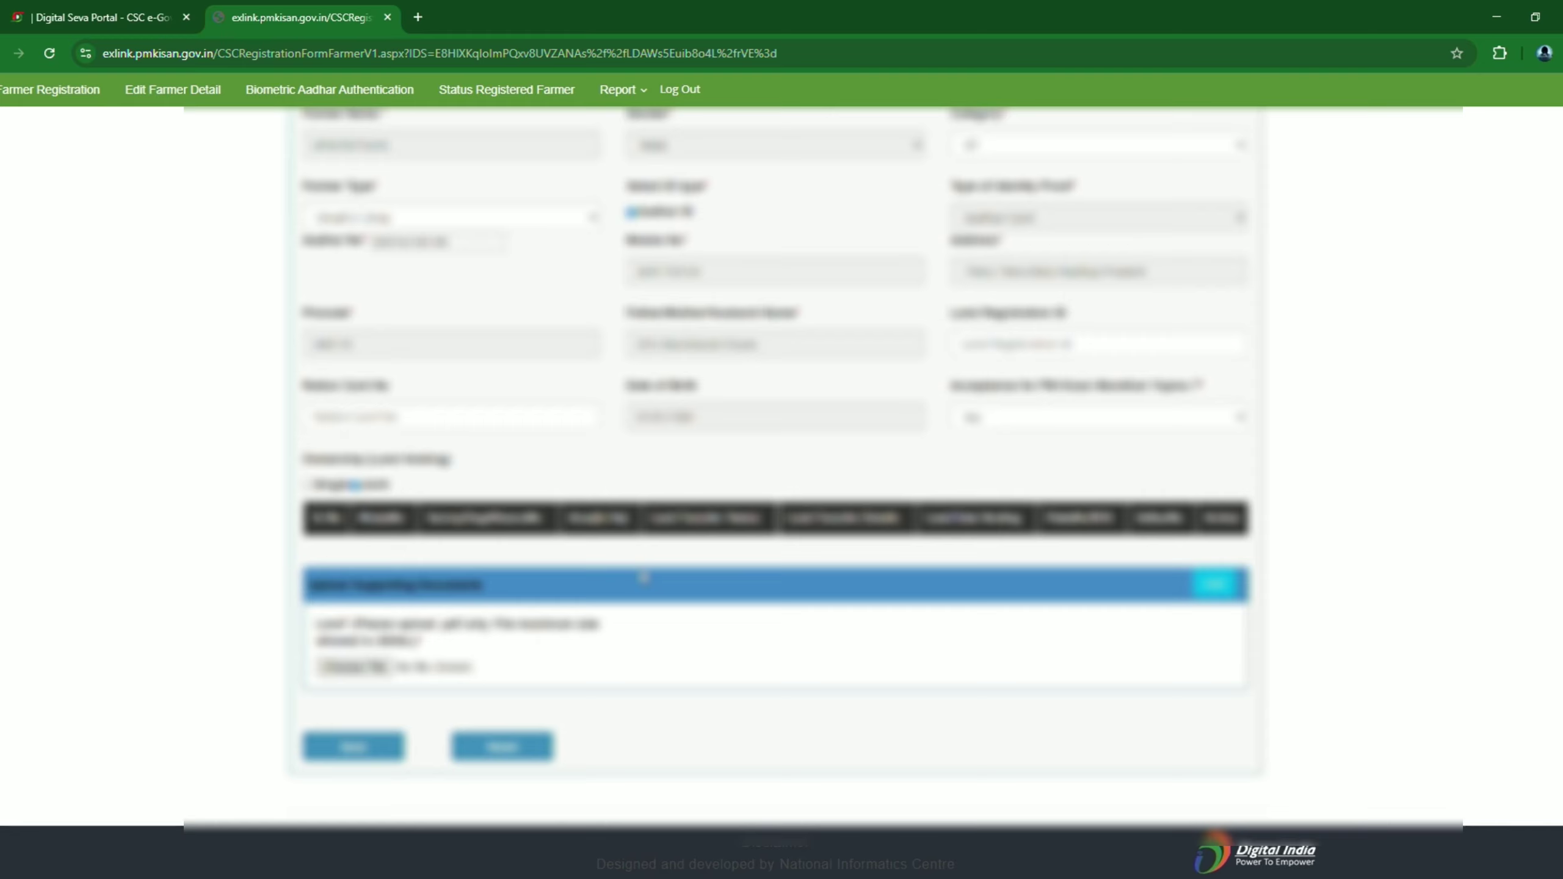
# - Add a land-holding entry with Khata number 47, survey number 16 and area 0.0770 ha
pyautogui.click(1217, 586)
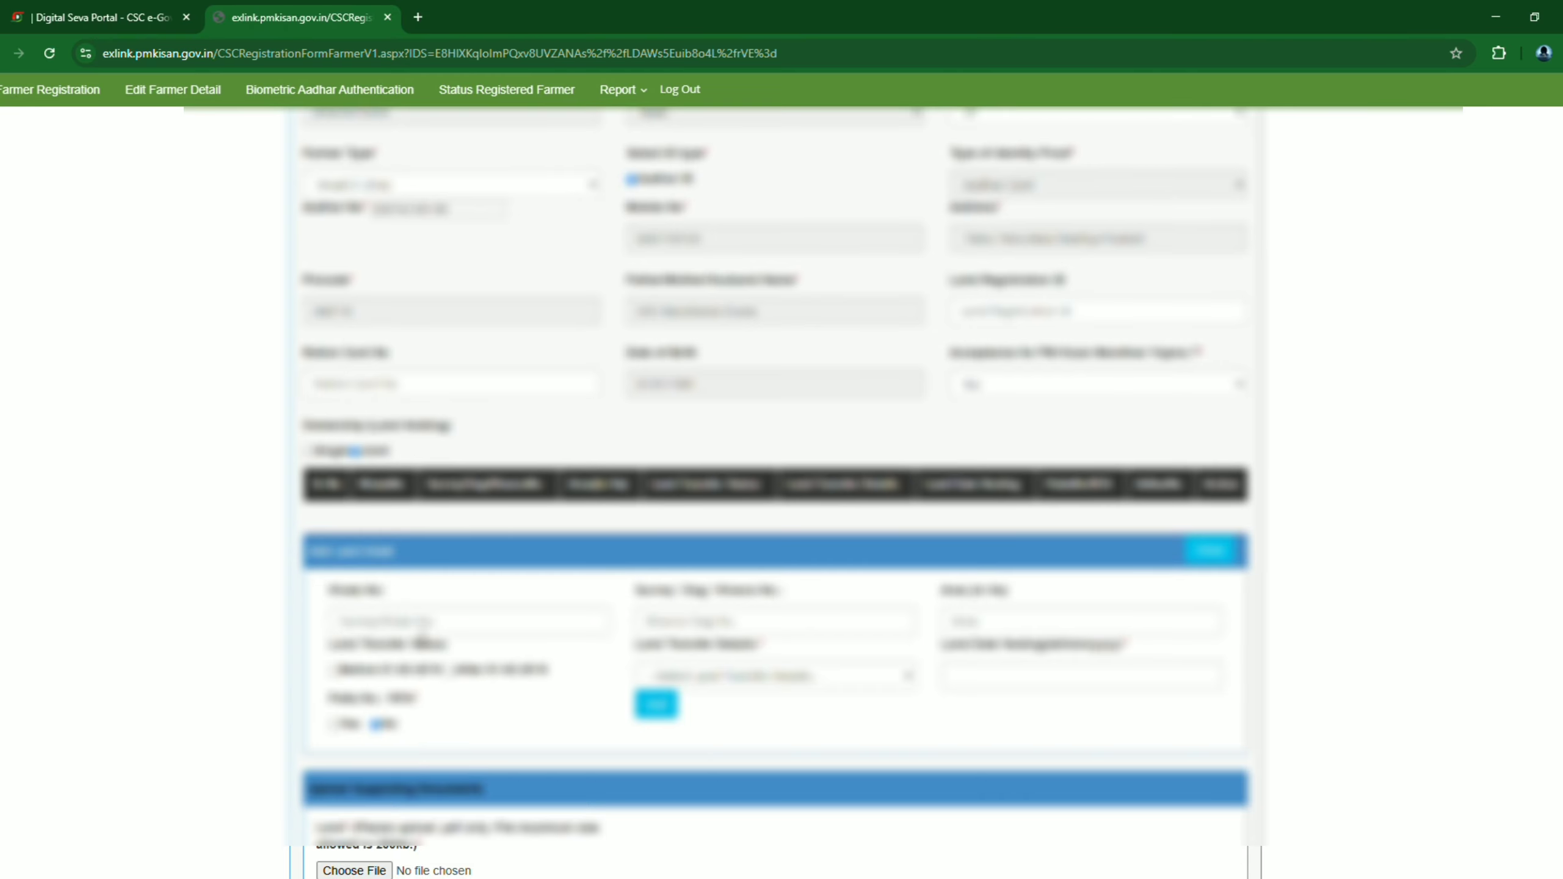
pyautogui.click(421, 635)
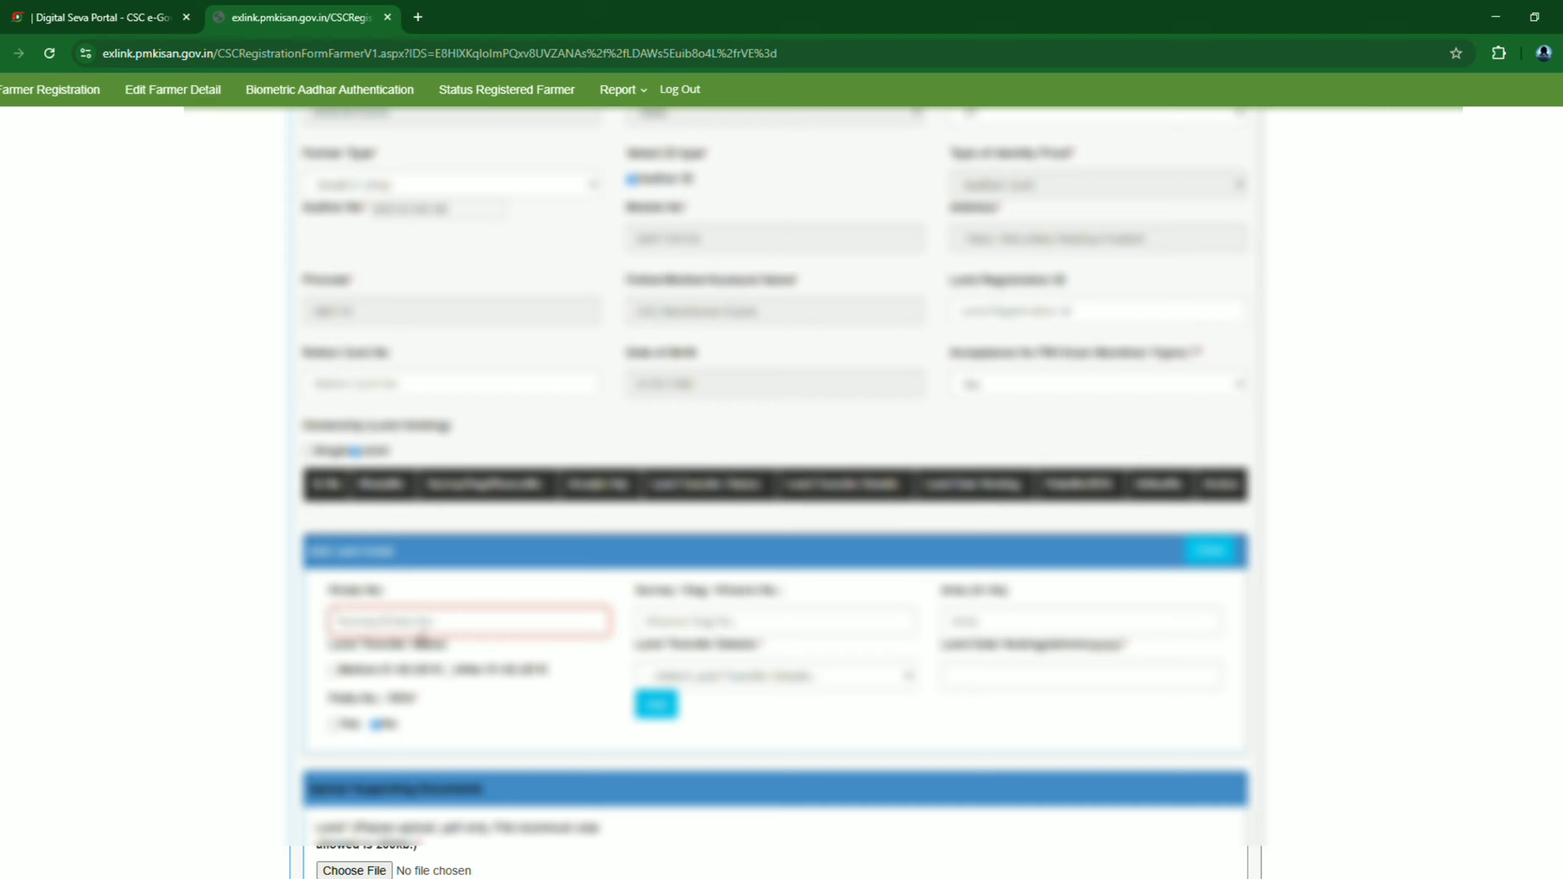
pyautogui.write('47')
pyautogui.click(711, 625)
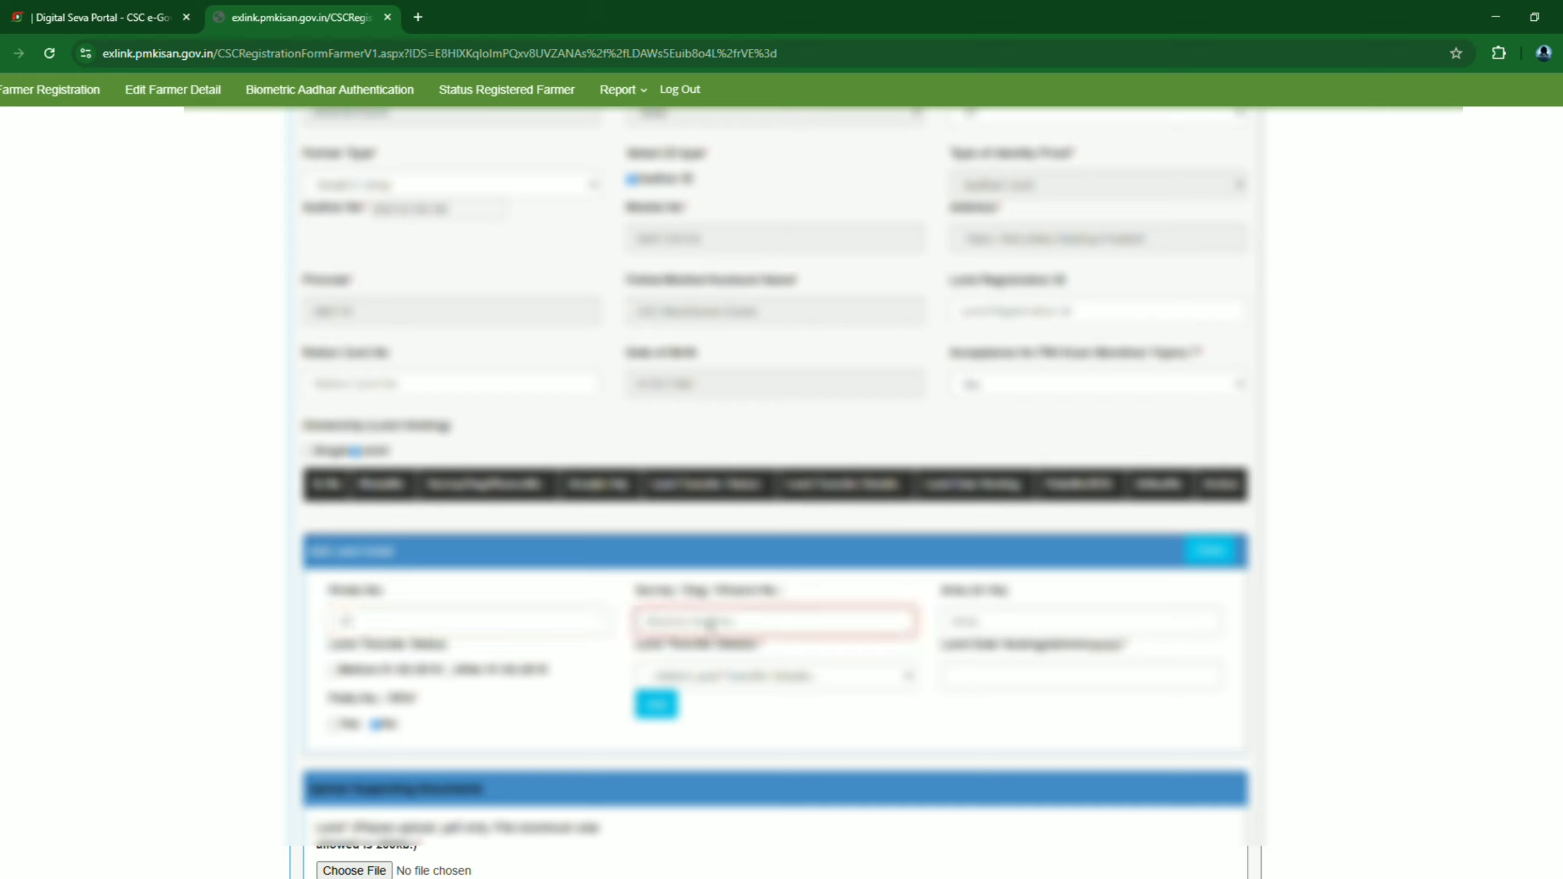
pyautogui.write('16')
pyautogui.click(983, 625)
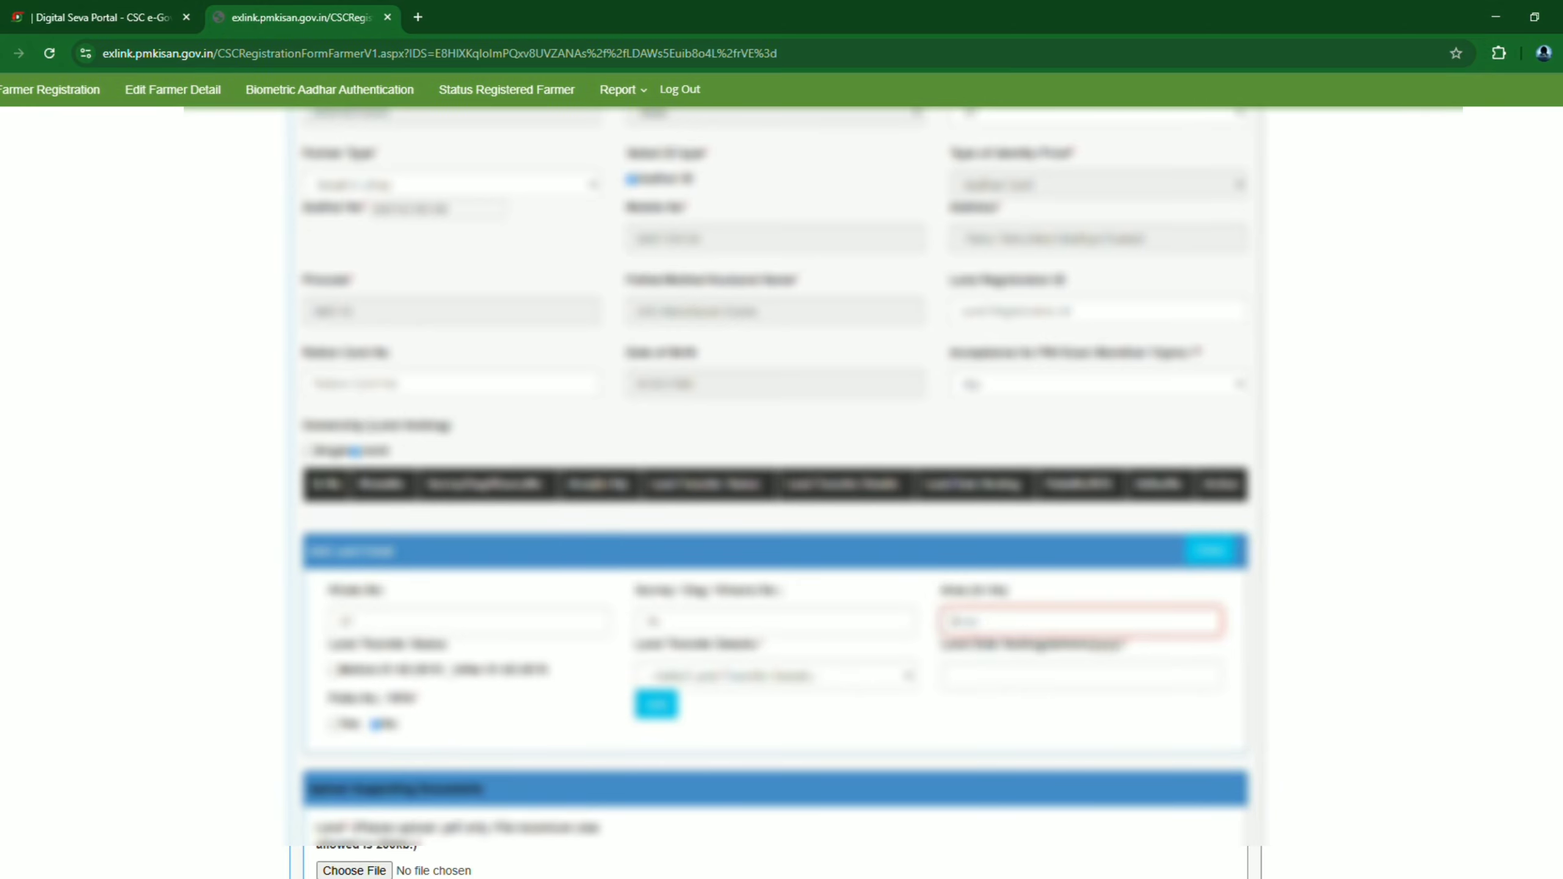
pyautogui.write('0.0770')
# - Tick the land transfer status option and open the Land Transfer Details dropdown
pyautogui.click(337, 669)
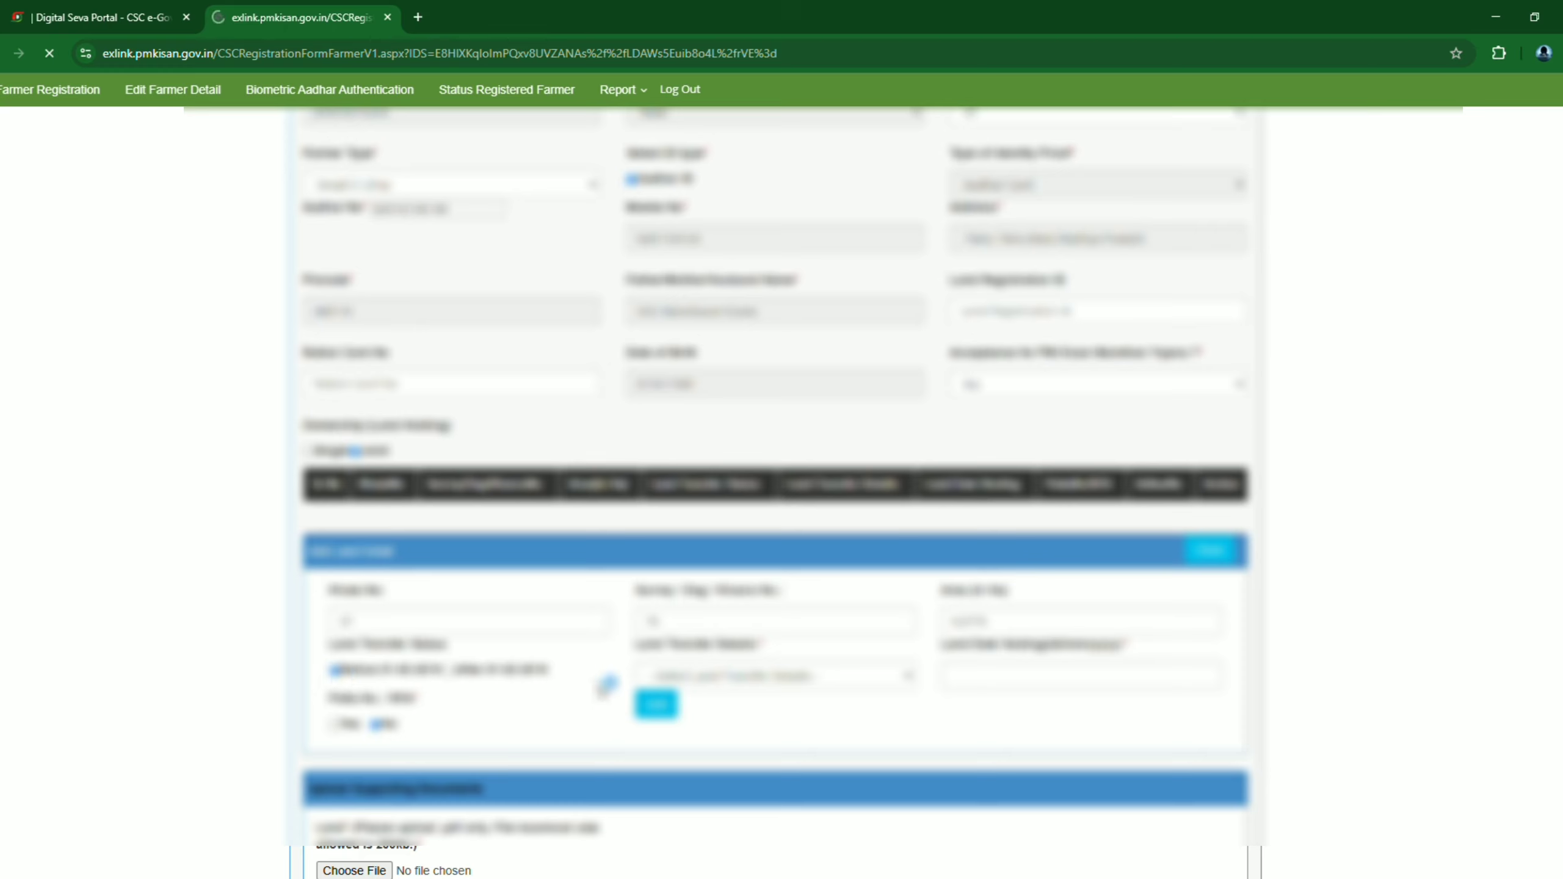
pyautogui.scroll(-1, 640, 685)
pyautogui.click(728, 646)
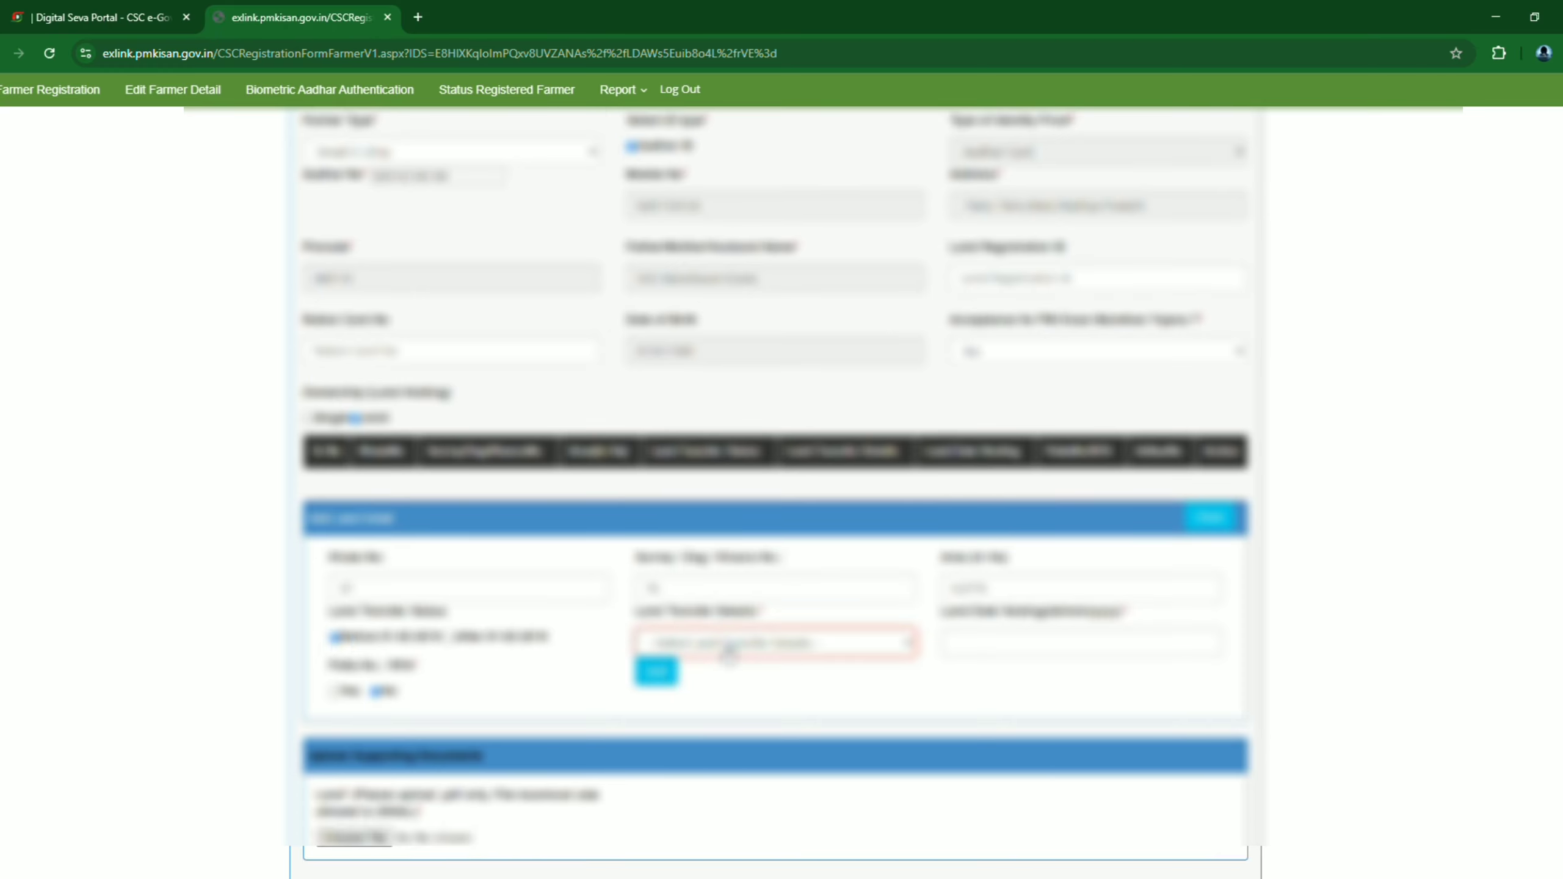
# - Pick a land transfer option, set the holding date from the calendar, and add the first land-holding row
pyautogui.click(725, 733)
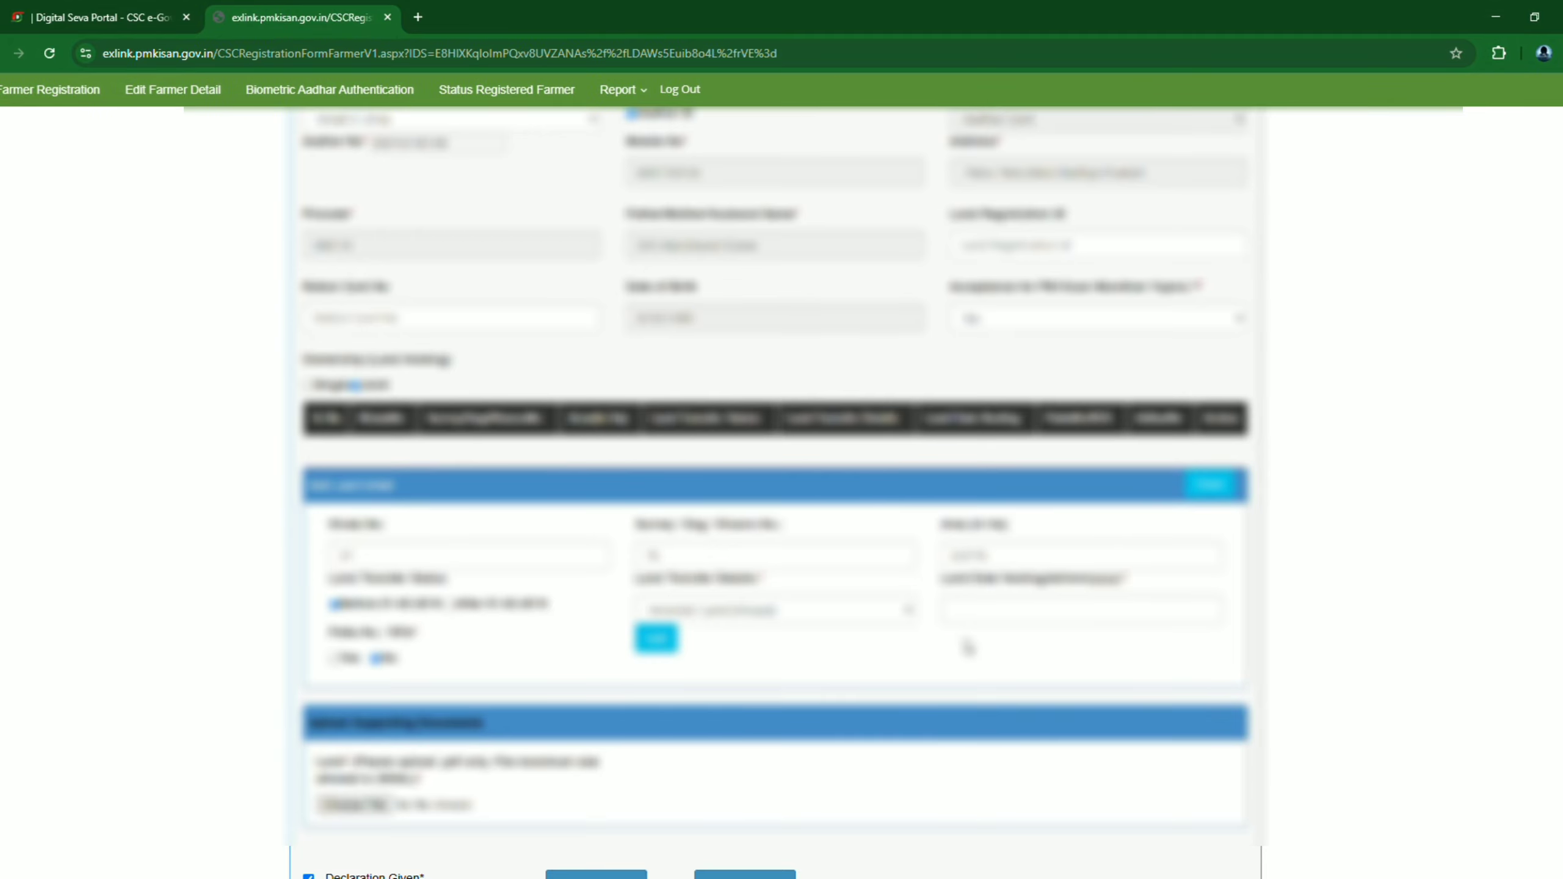
pyautogui.click(979, 615)
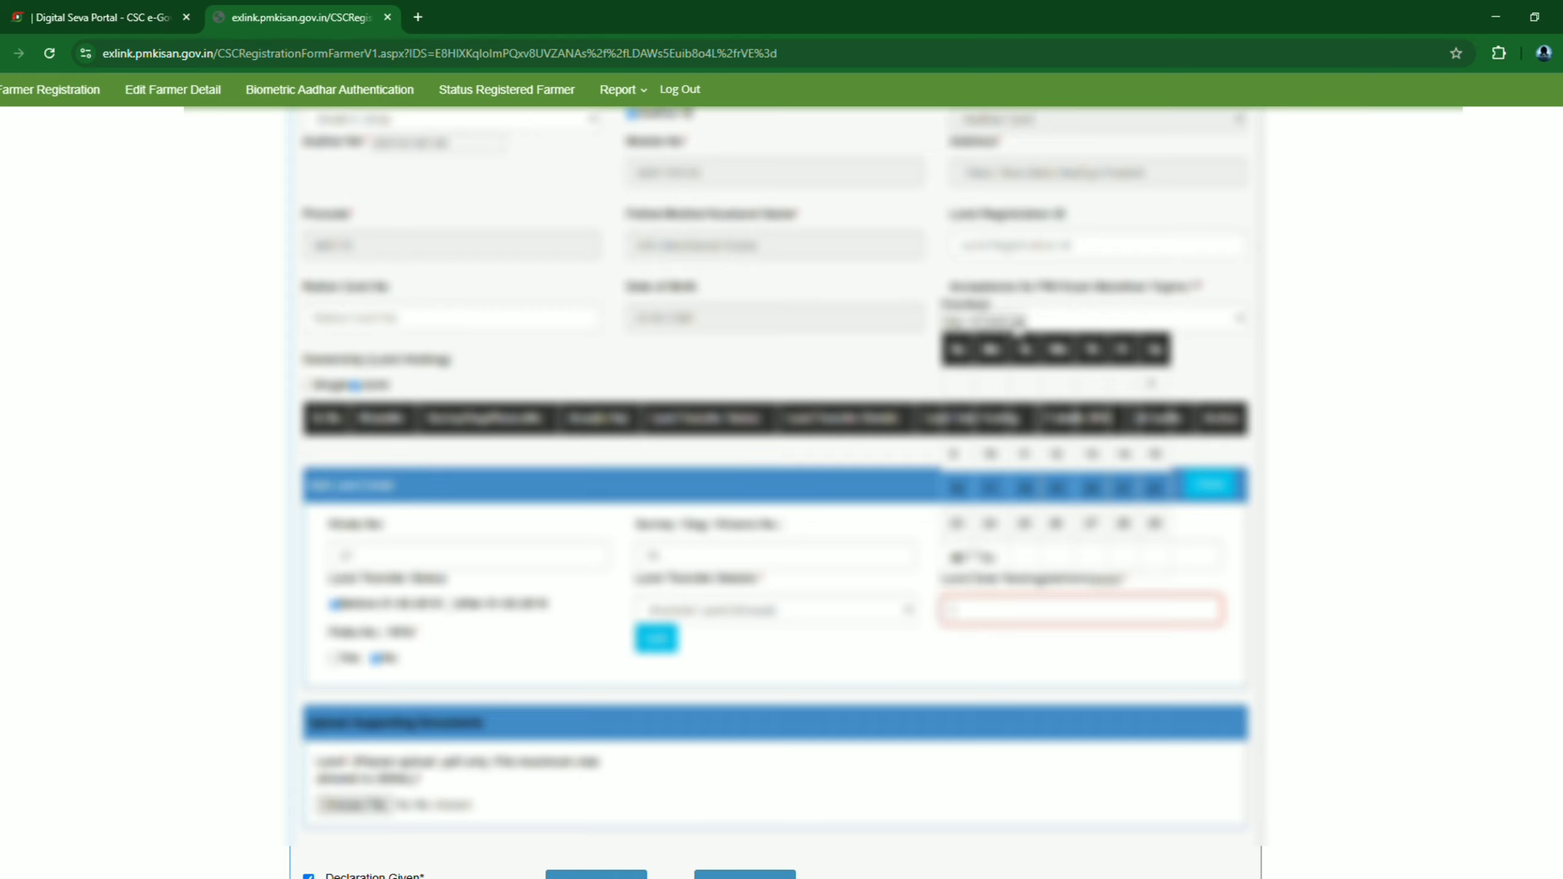
pyautogui.click(1014, 321)
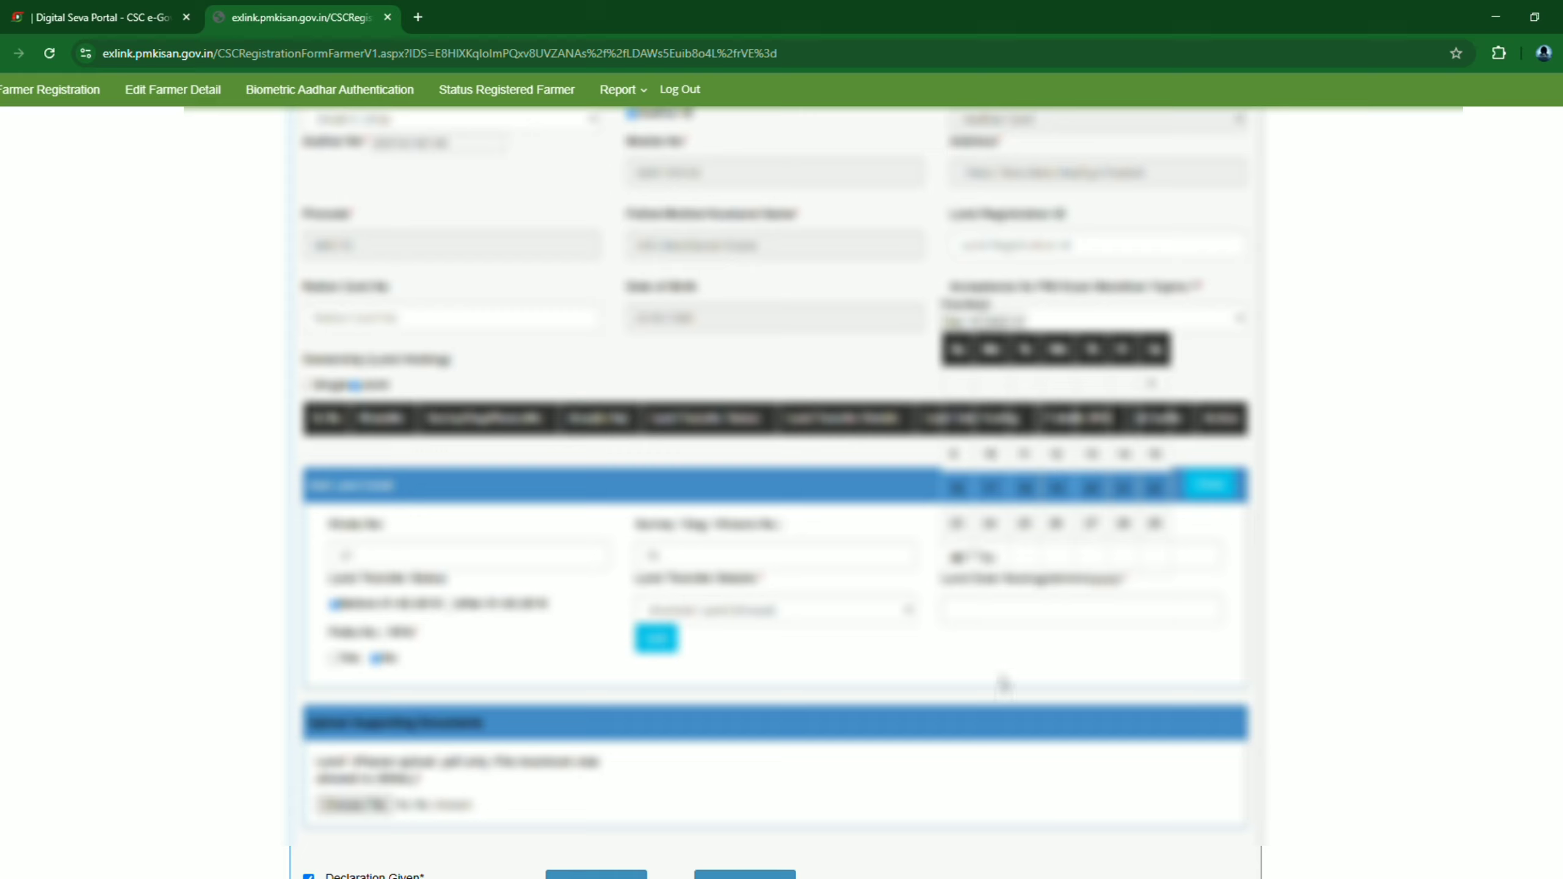
pyautogui.click(1003, 482)
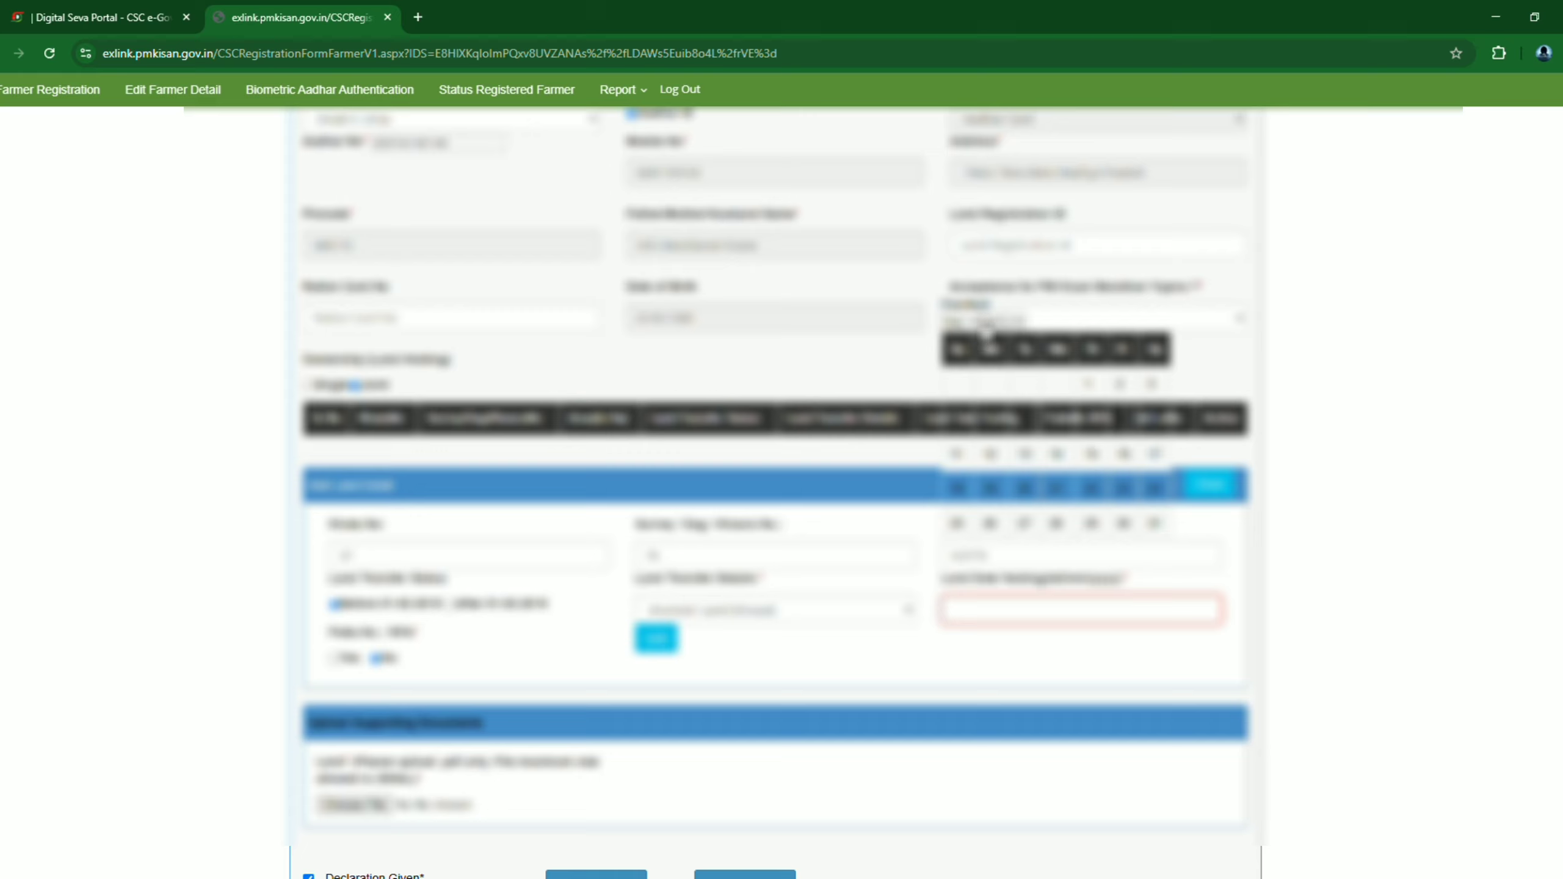
pyautogui.click(986, 323)
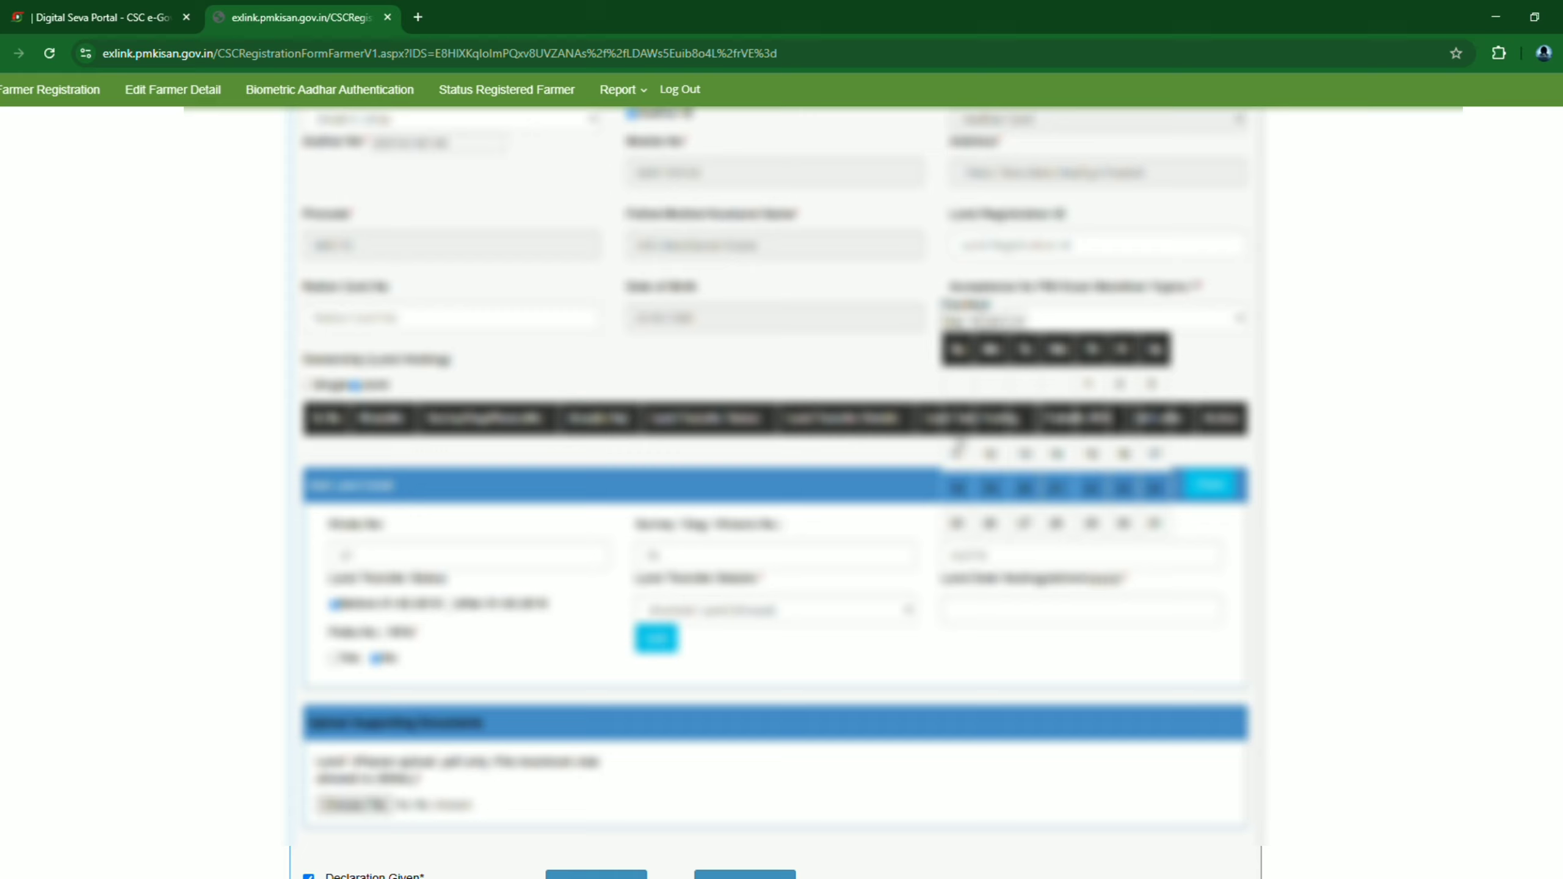
pyautogui.click(959, 458)
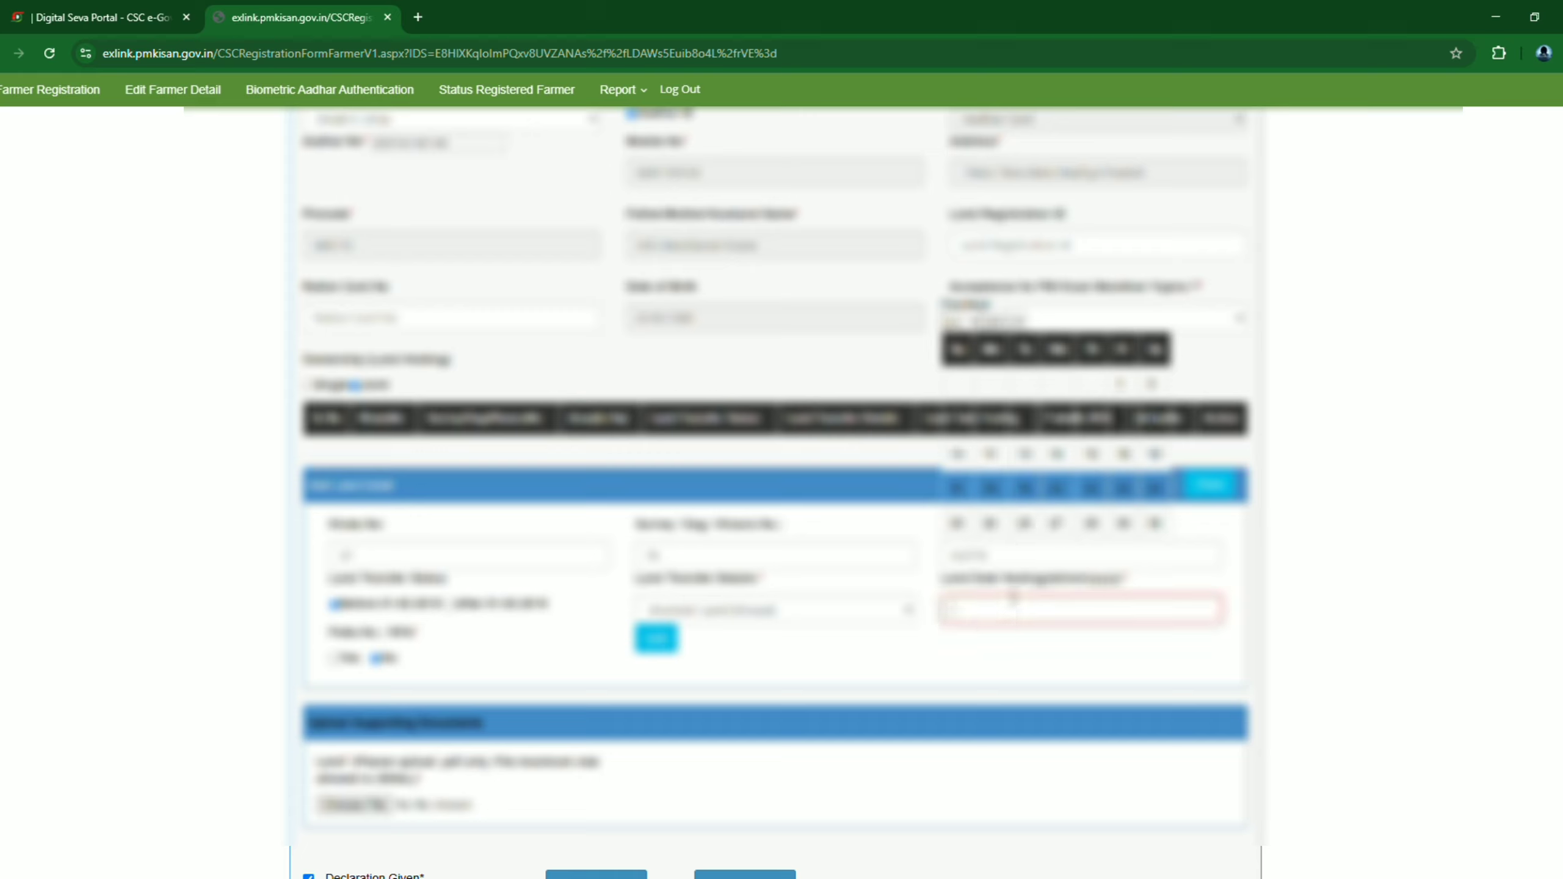
pyautogui.click(1120, 382)
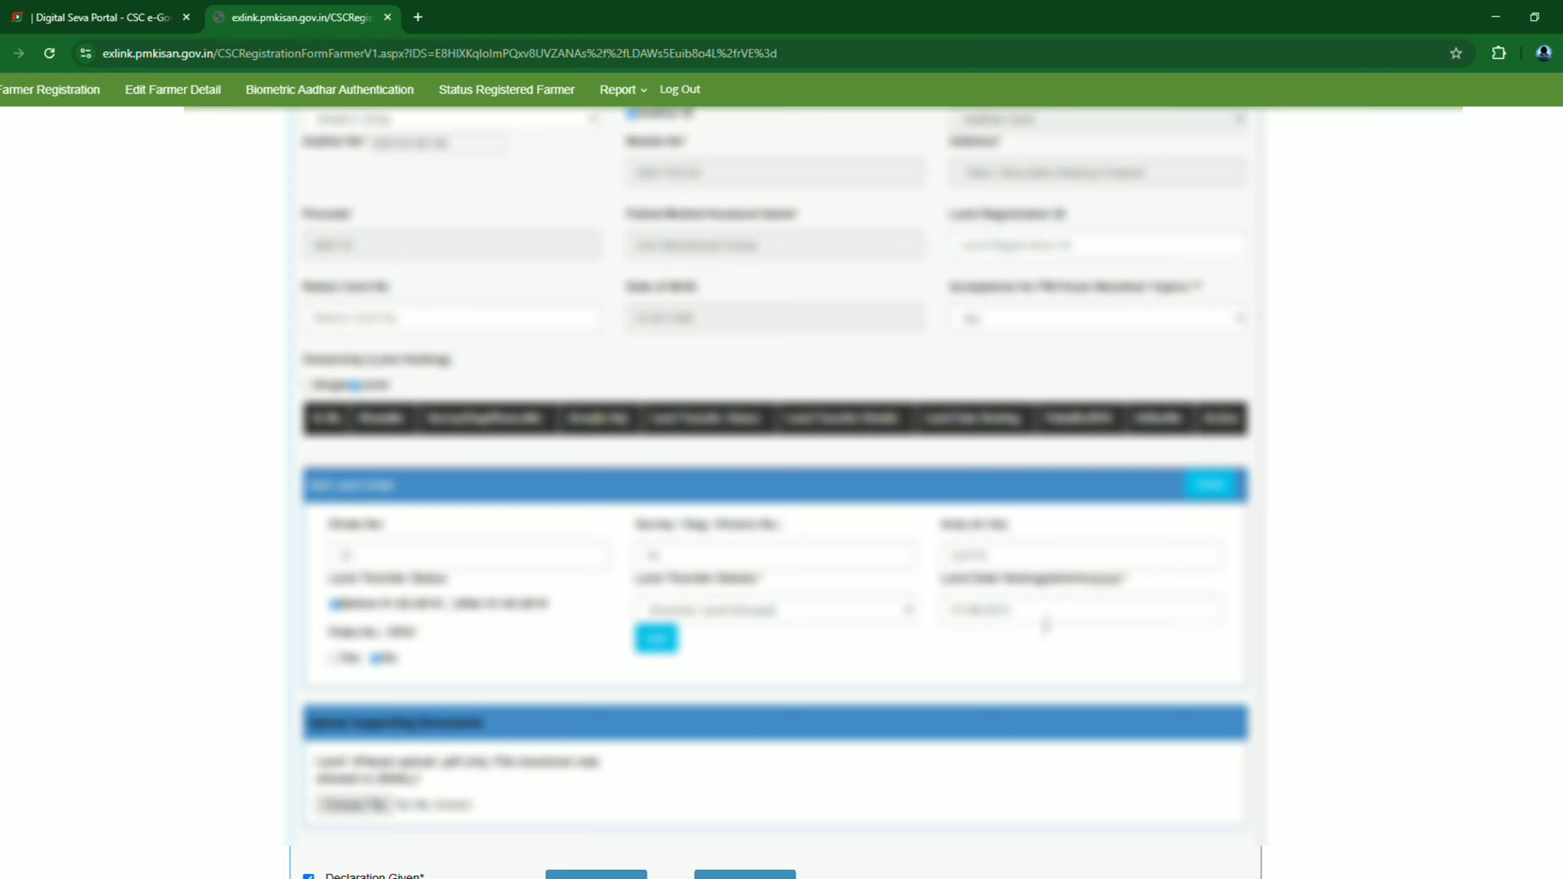
pyautogui.click(665, 646)
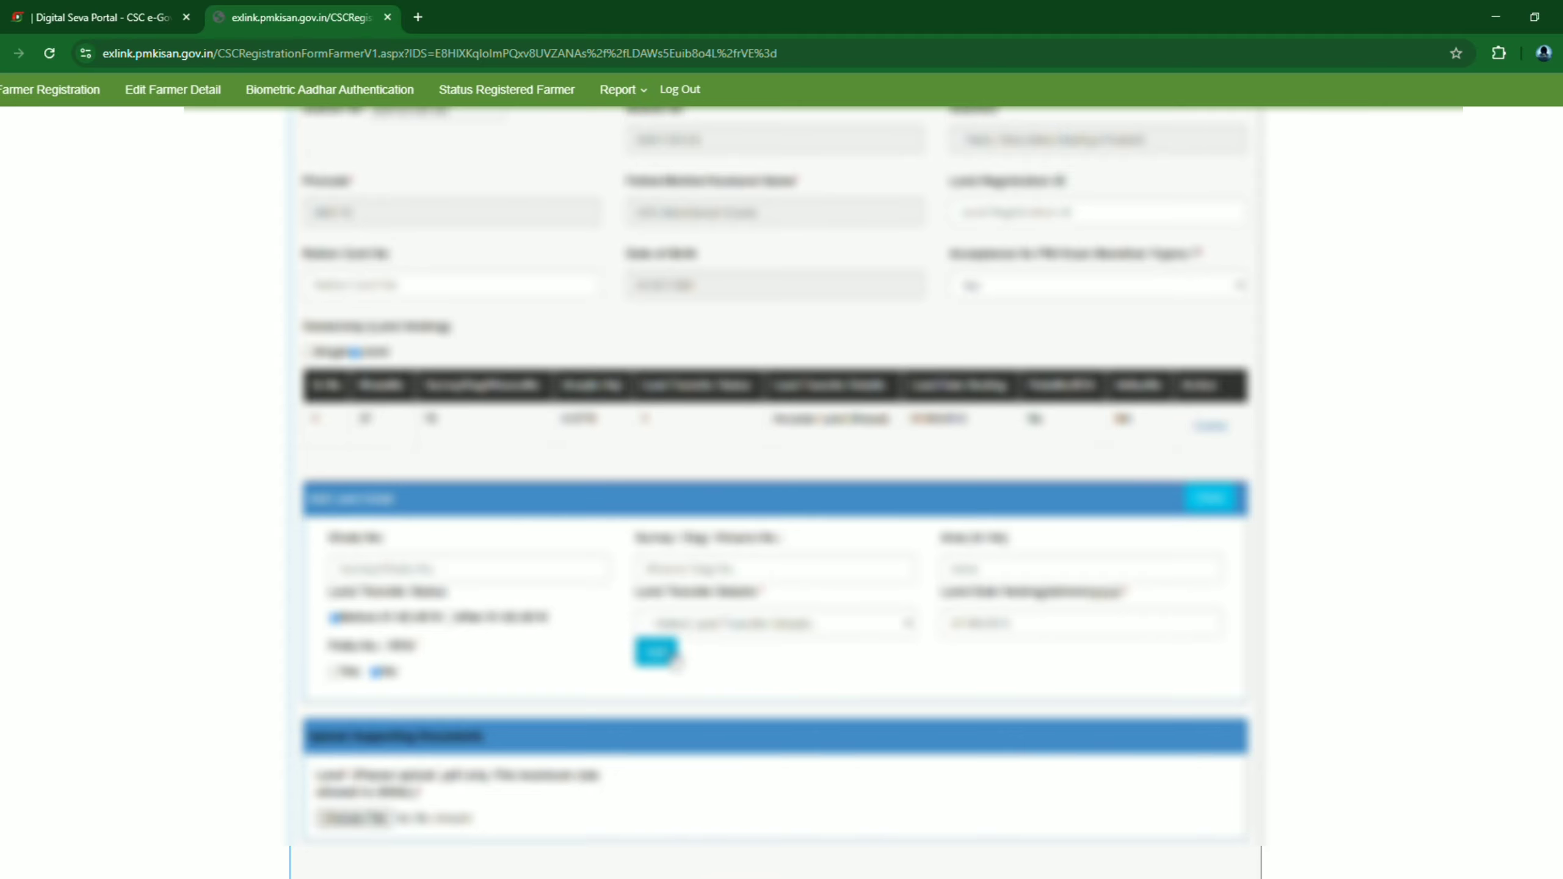
# - Add a land-holding row with Khata No. 11, Survey/Khasra No. 18, area 100130 and a transfer option
pyautogui.click(356, 574)
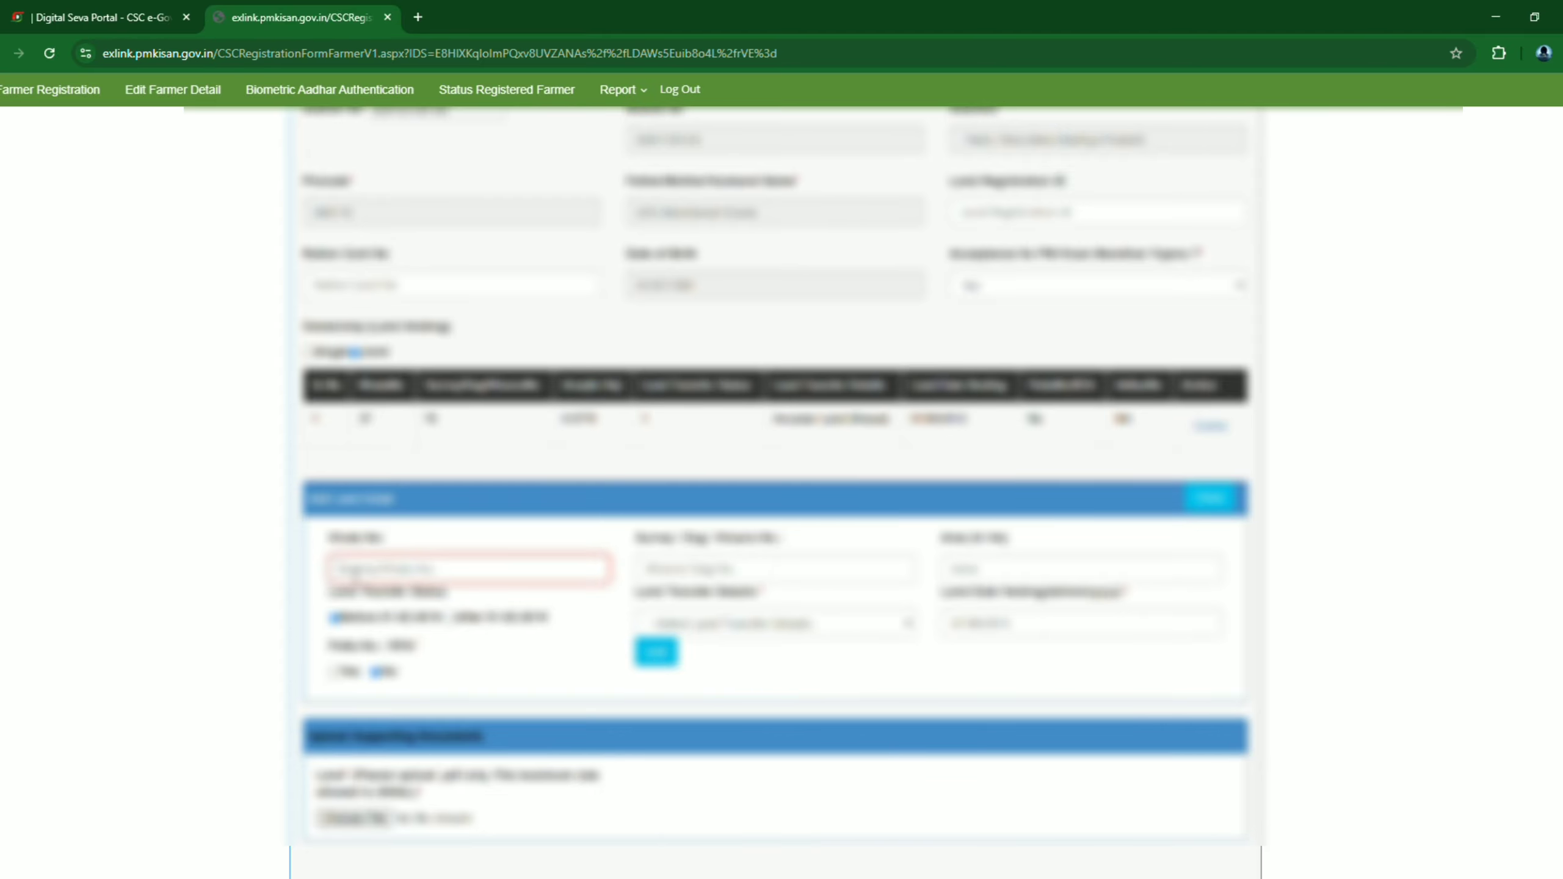
pyautogui.write('11')
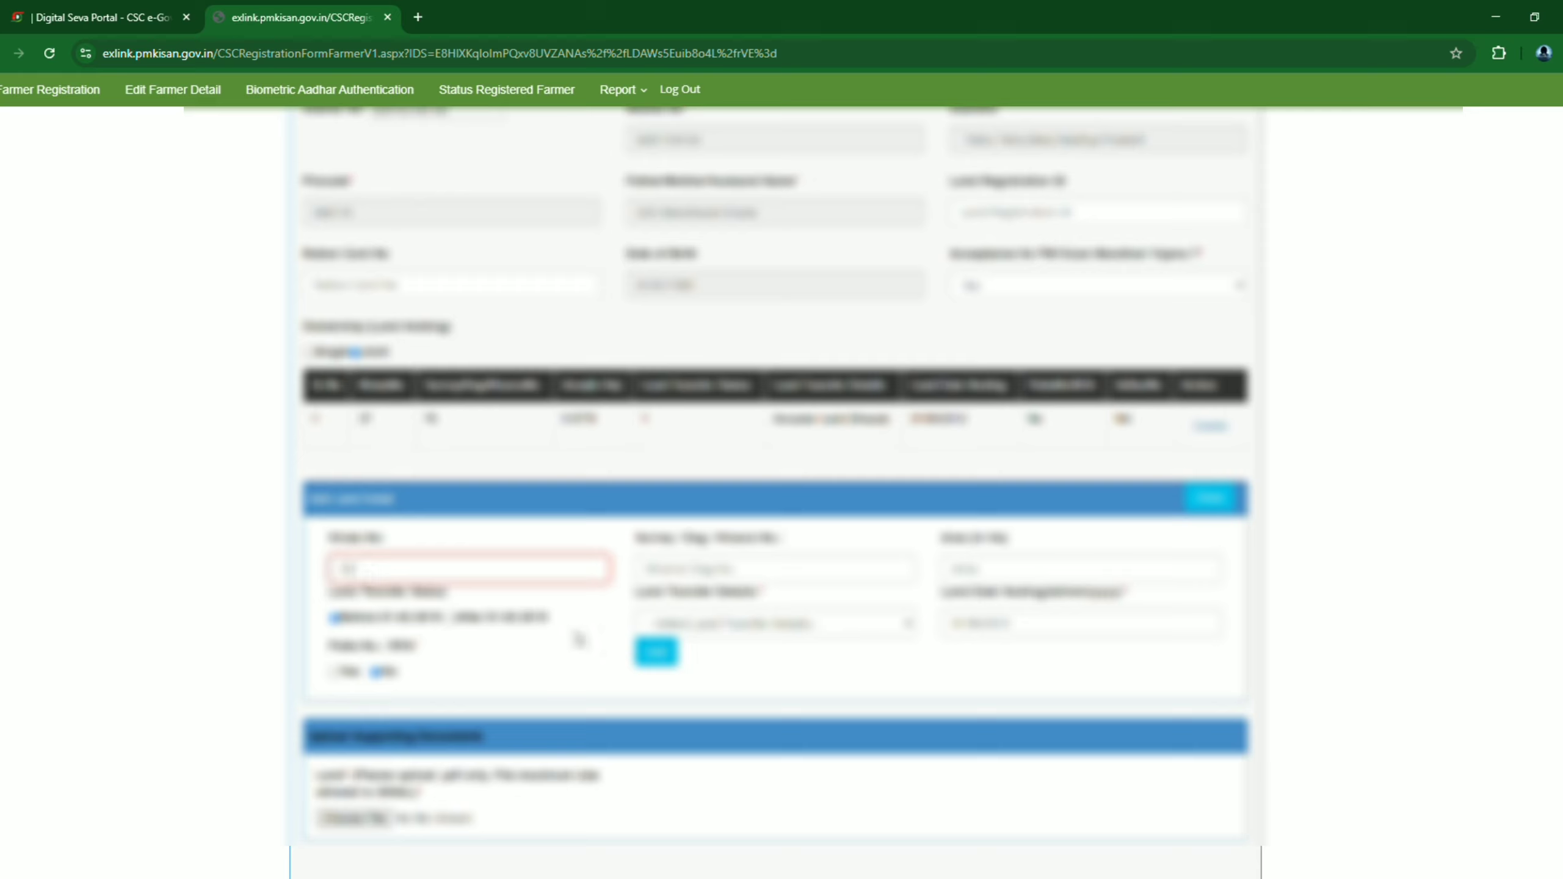
pyautogui.click(706, 572)
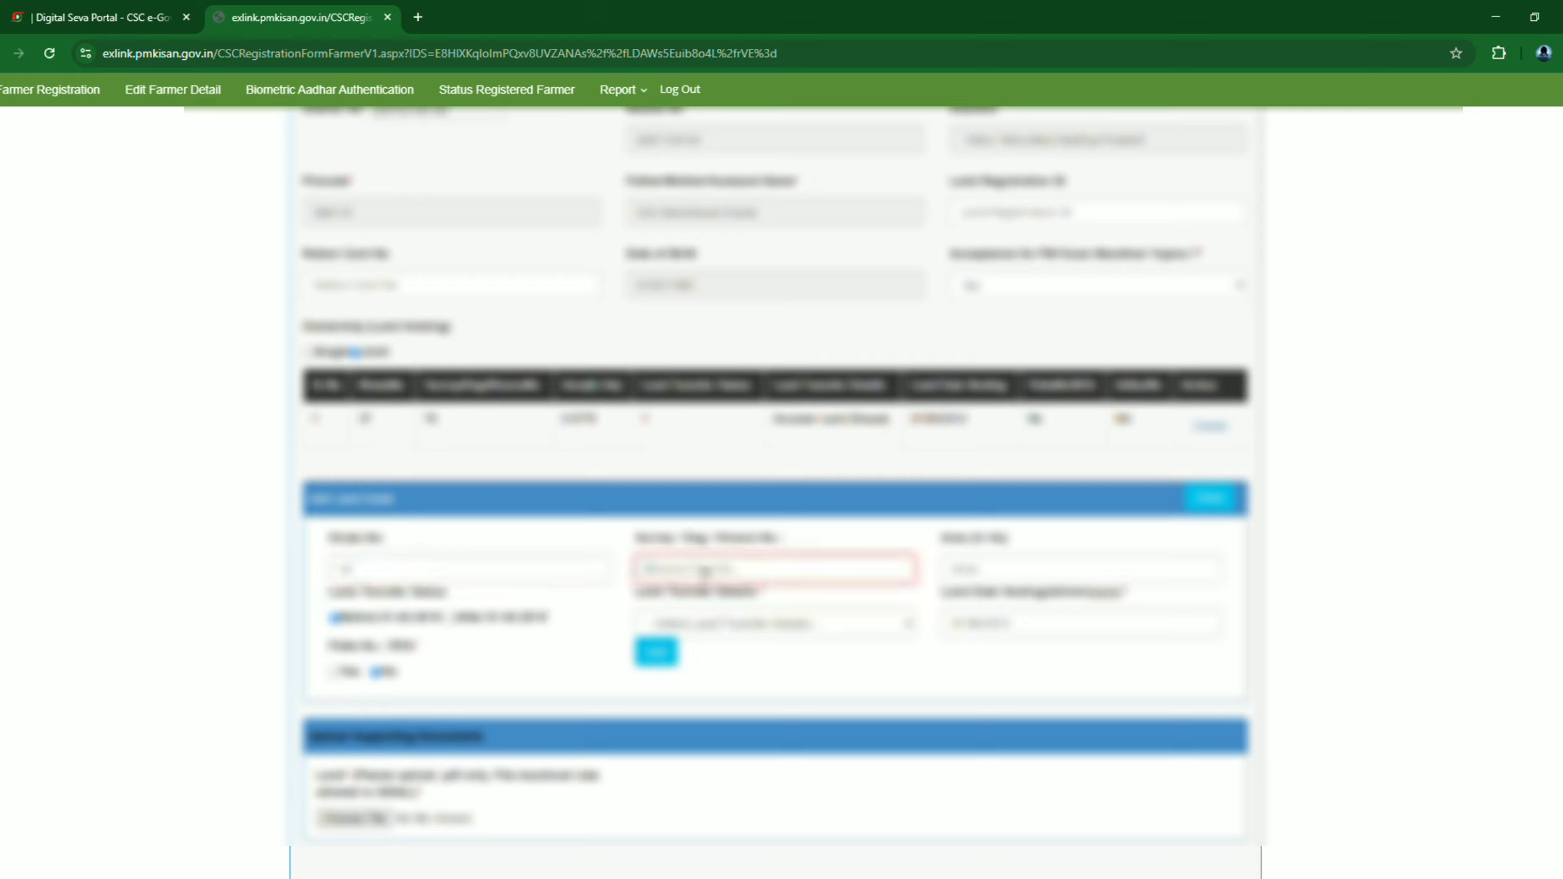
pyautogui.write('18')
pyautogui.click(971, 581)
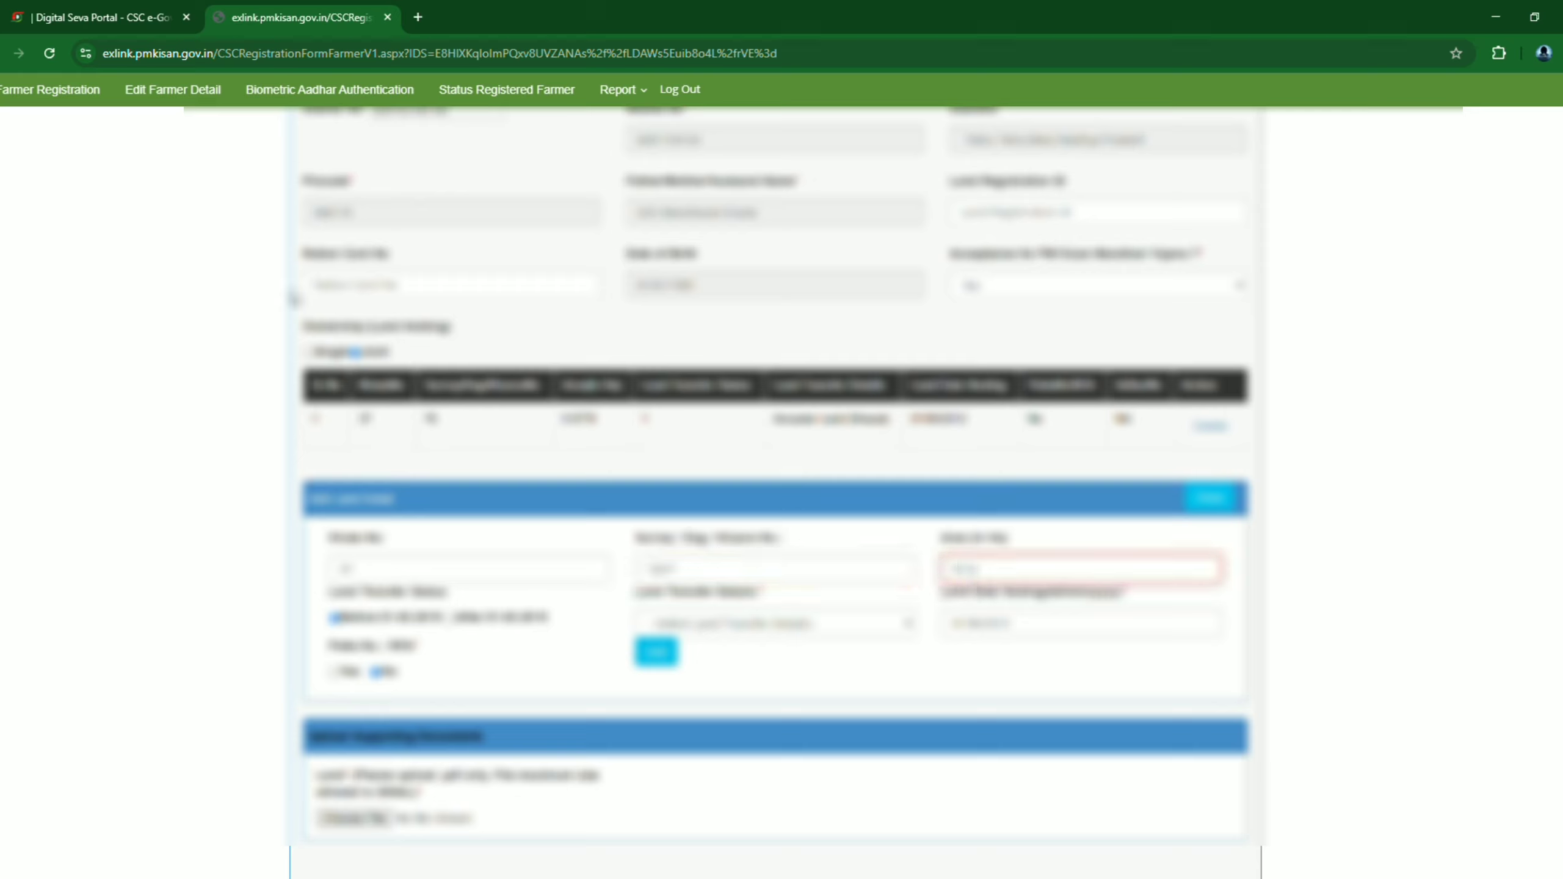
pyautogui.write('100130')
pyautogui.click(717, 624)
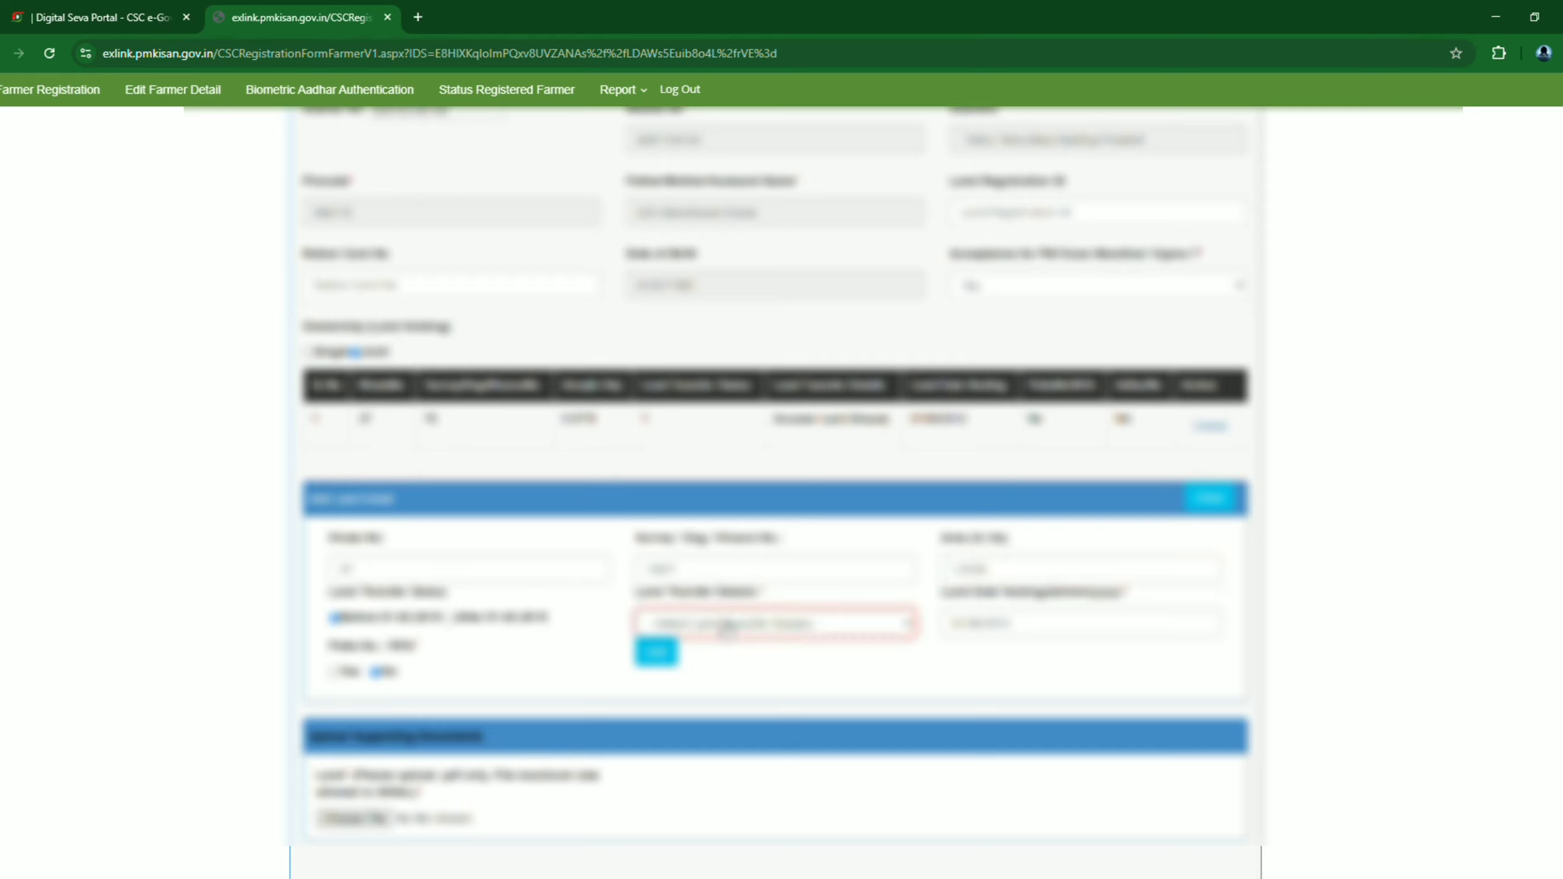
pyautogui.click(739, 722)
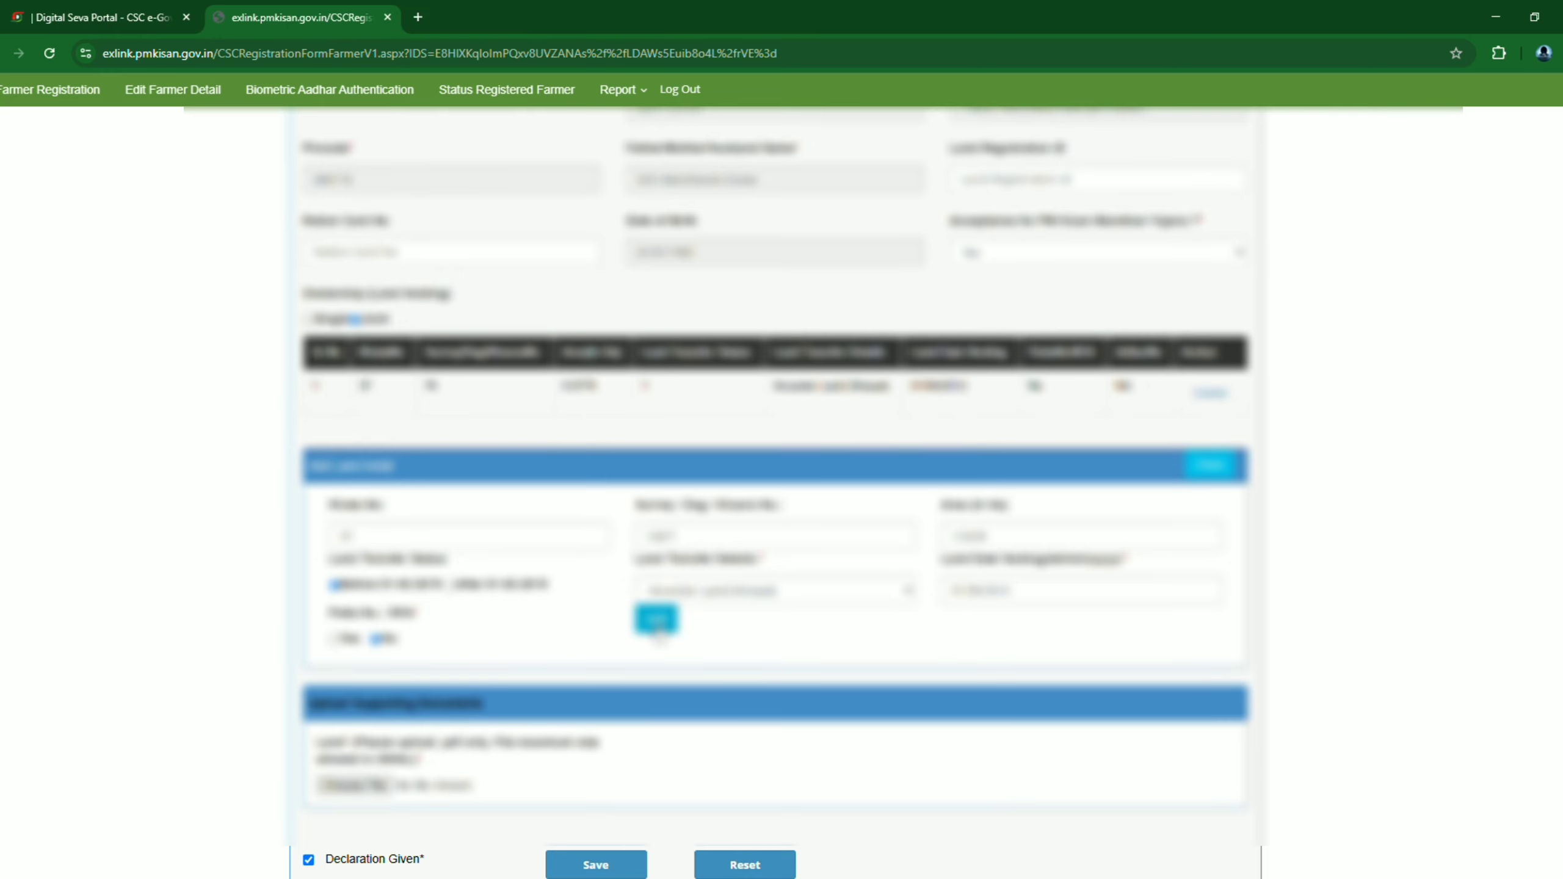
pyautogui.click(657, 625)
# - Attach the land-record document via Choose File and save the registration form
pyautogui.scroll(-2, 973, 538)
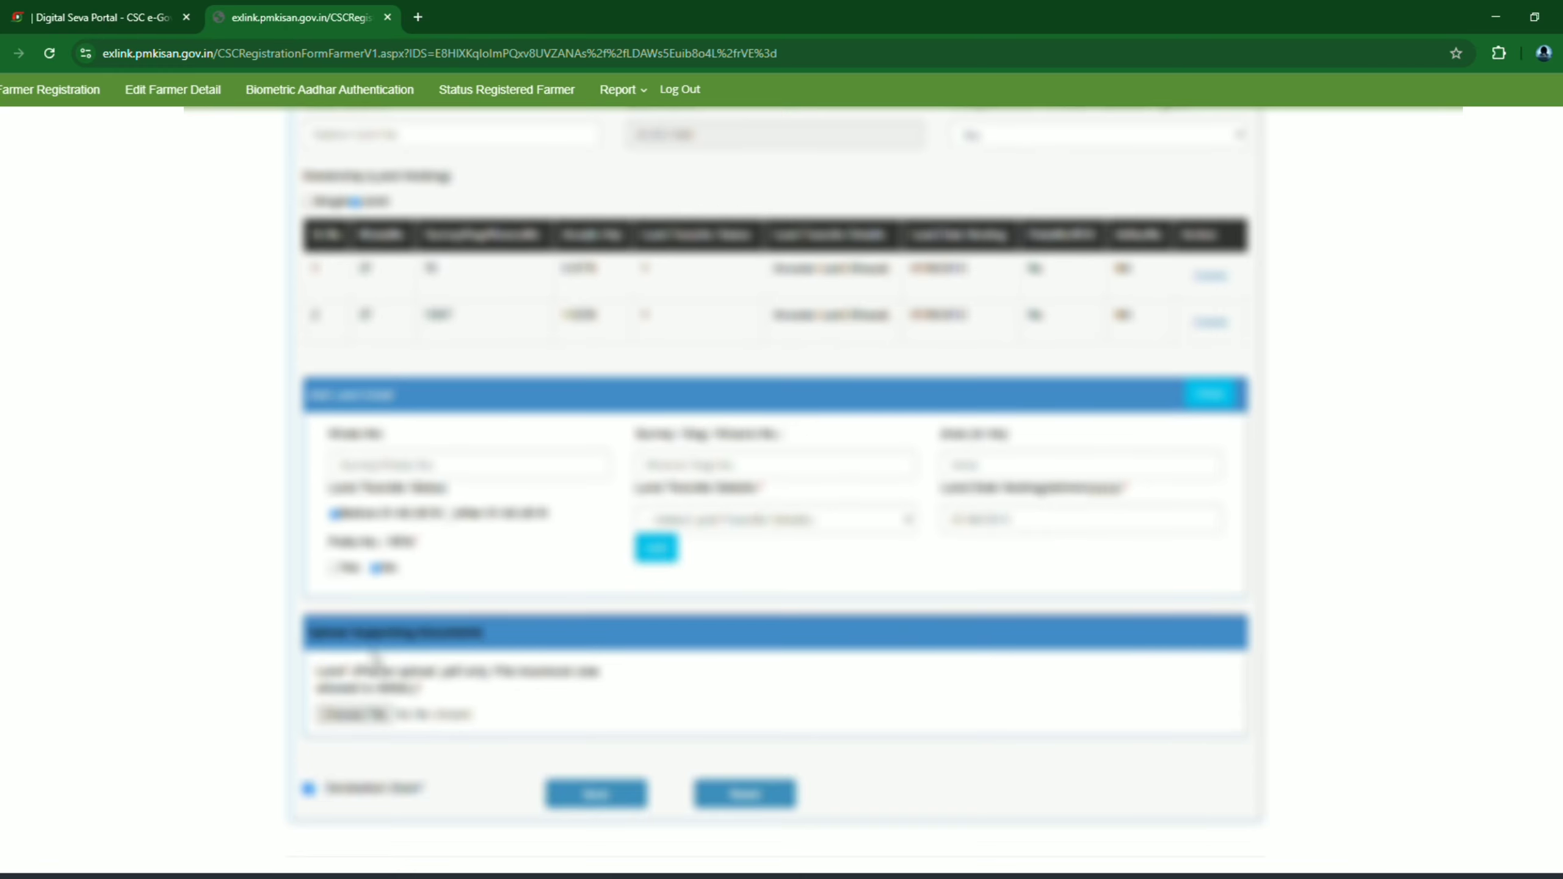
pyautogui.click(363, 724)
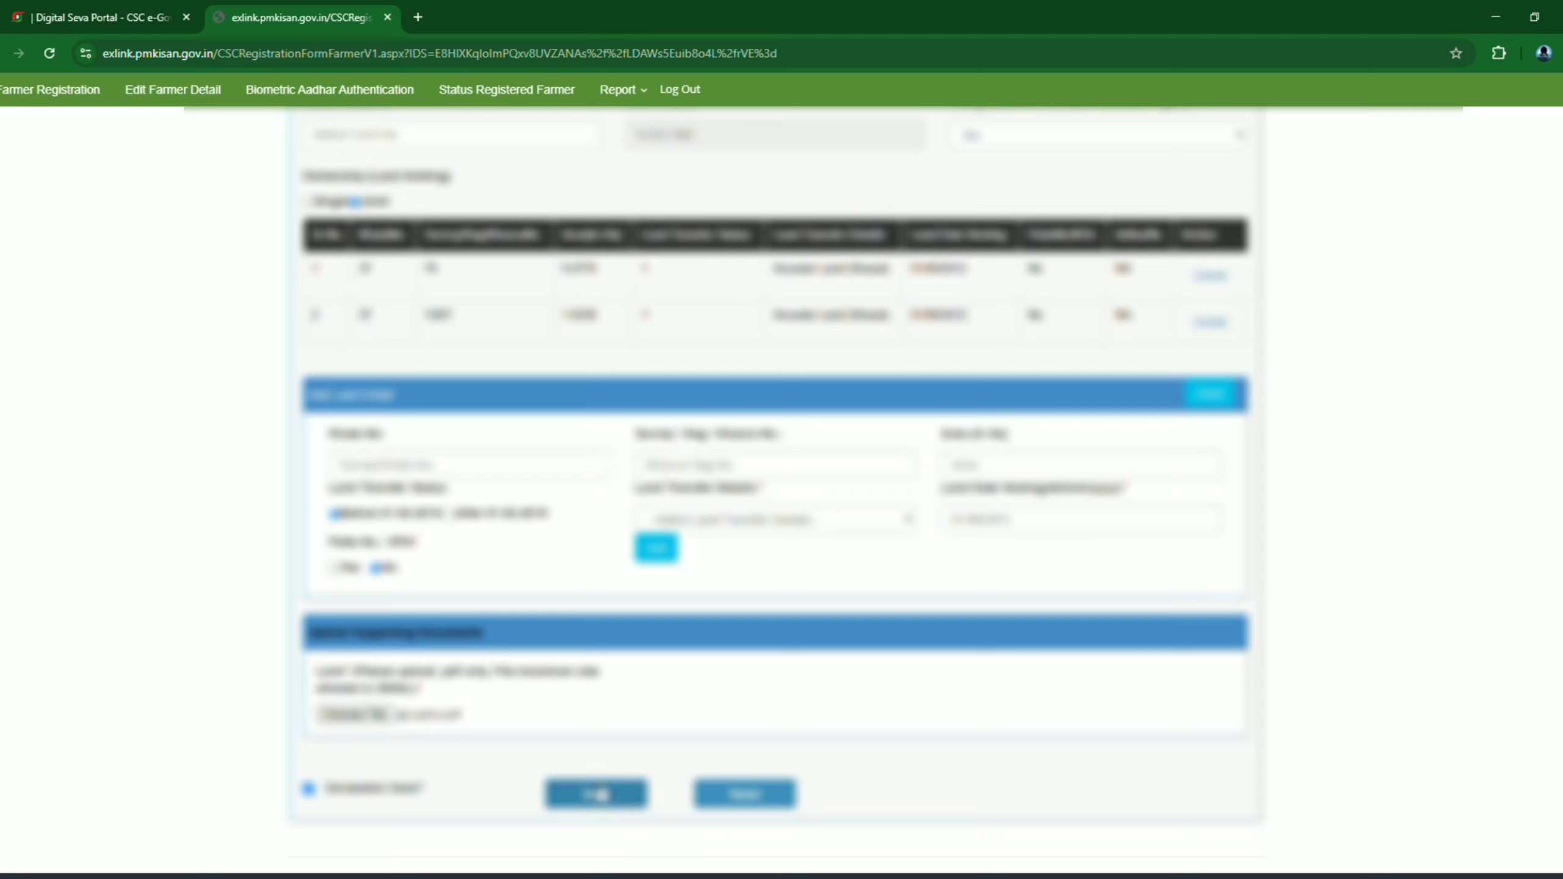
pyautogui.click(606, 800)
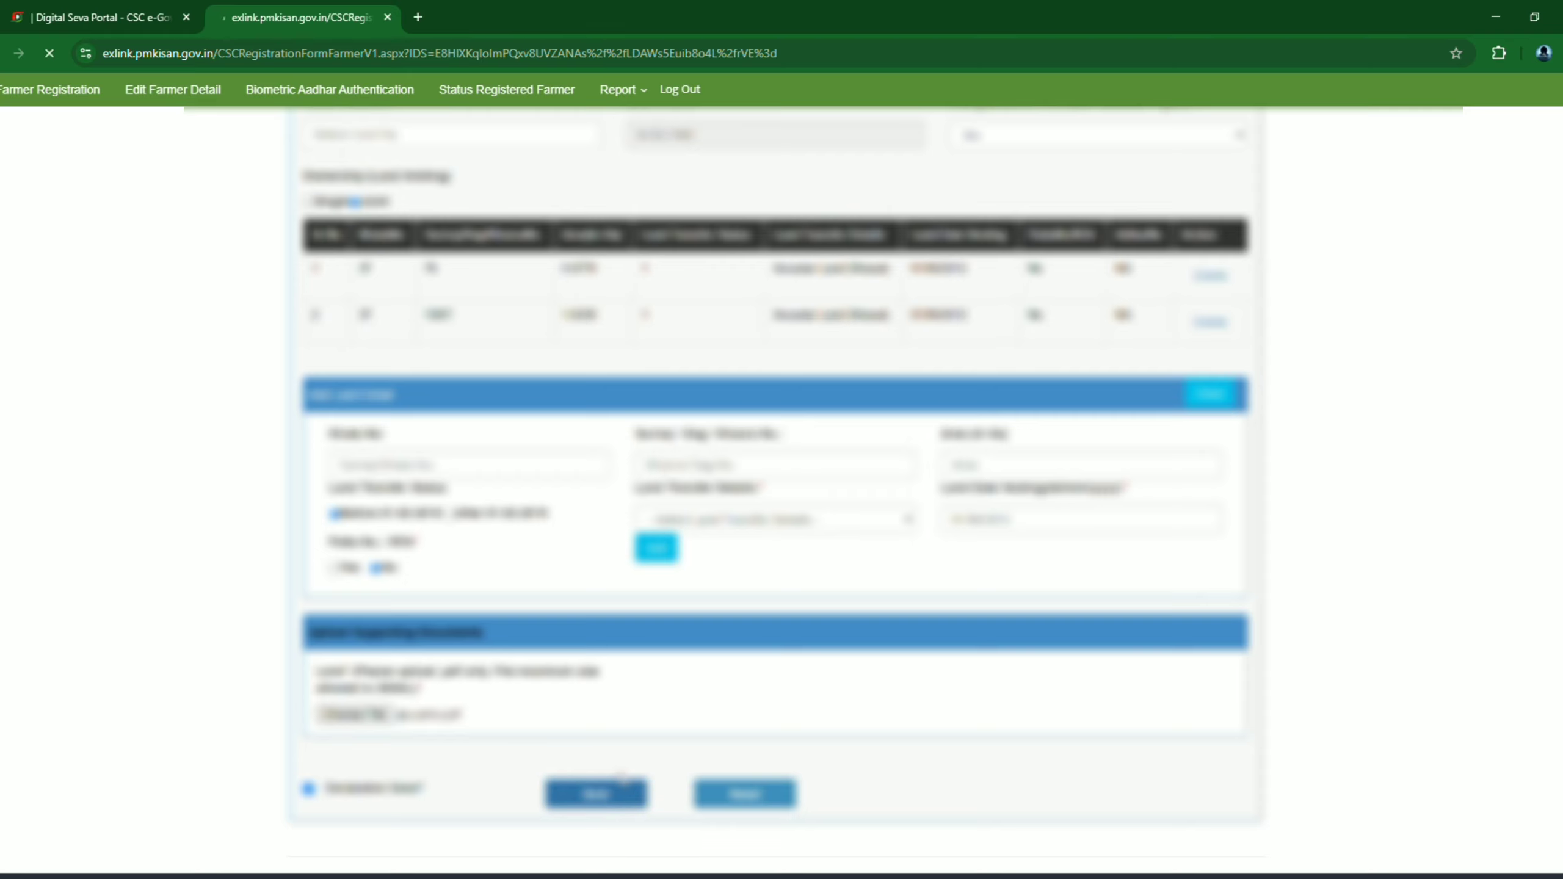
pyautogui.scroll(3, 621, 778)
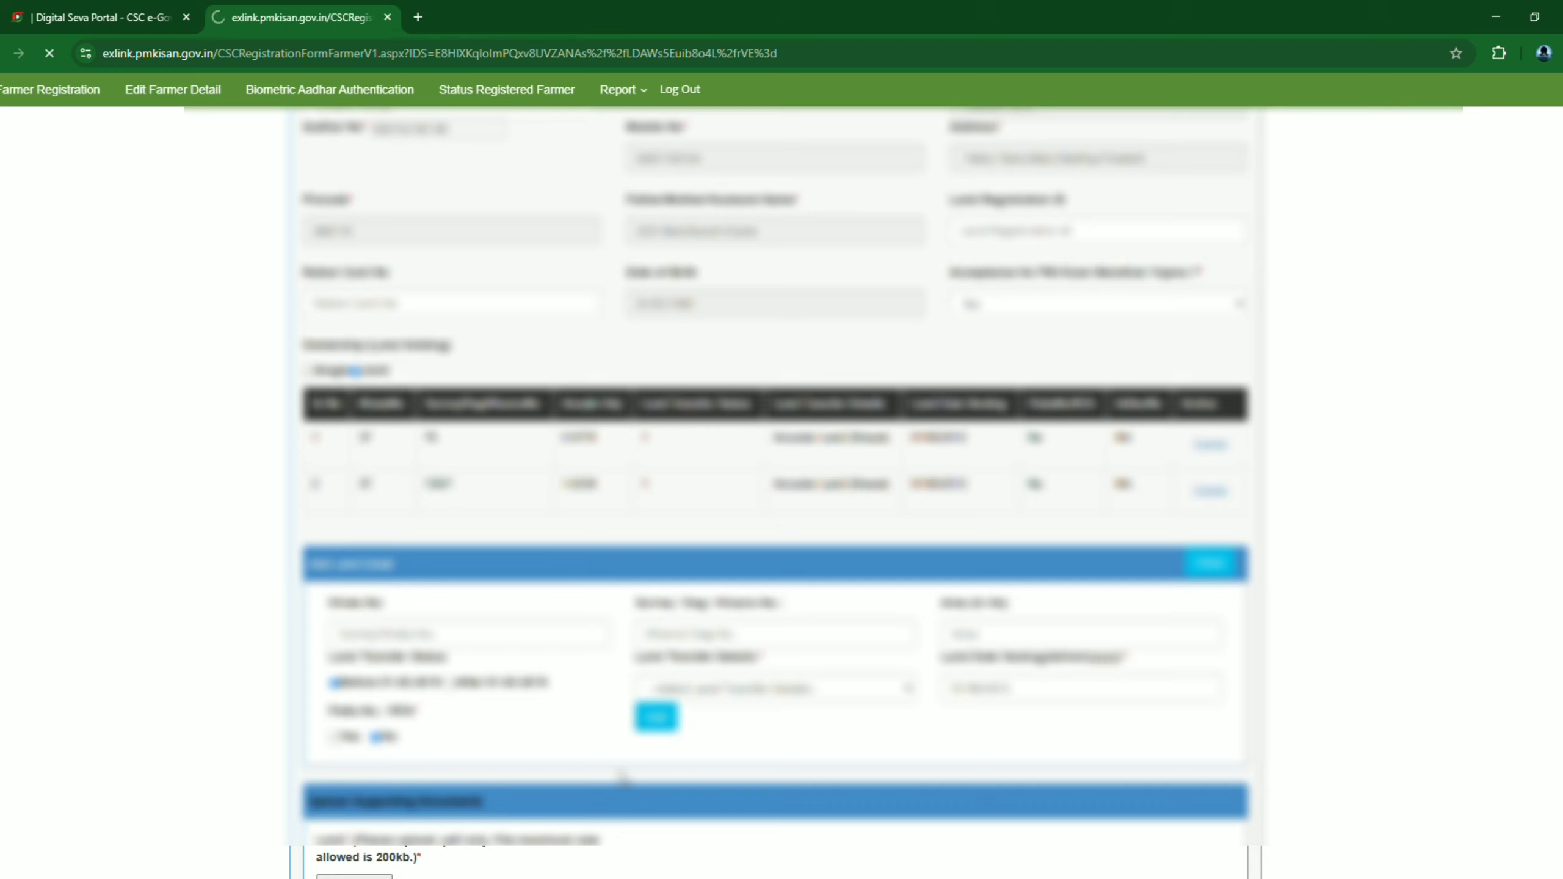
pyautogui.scroll(-4, 622, 778)
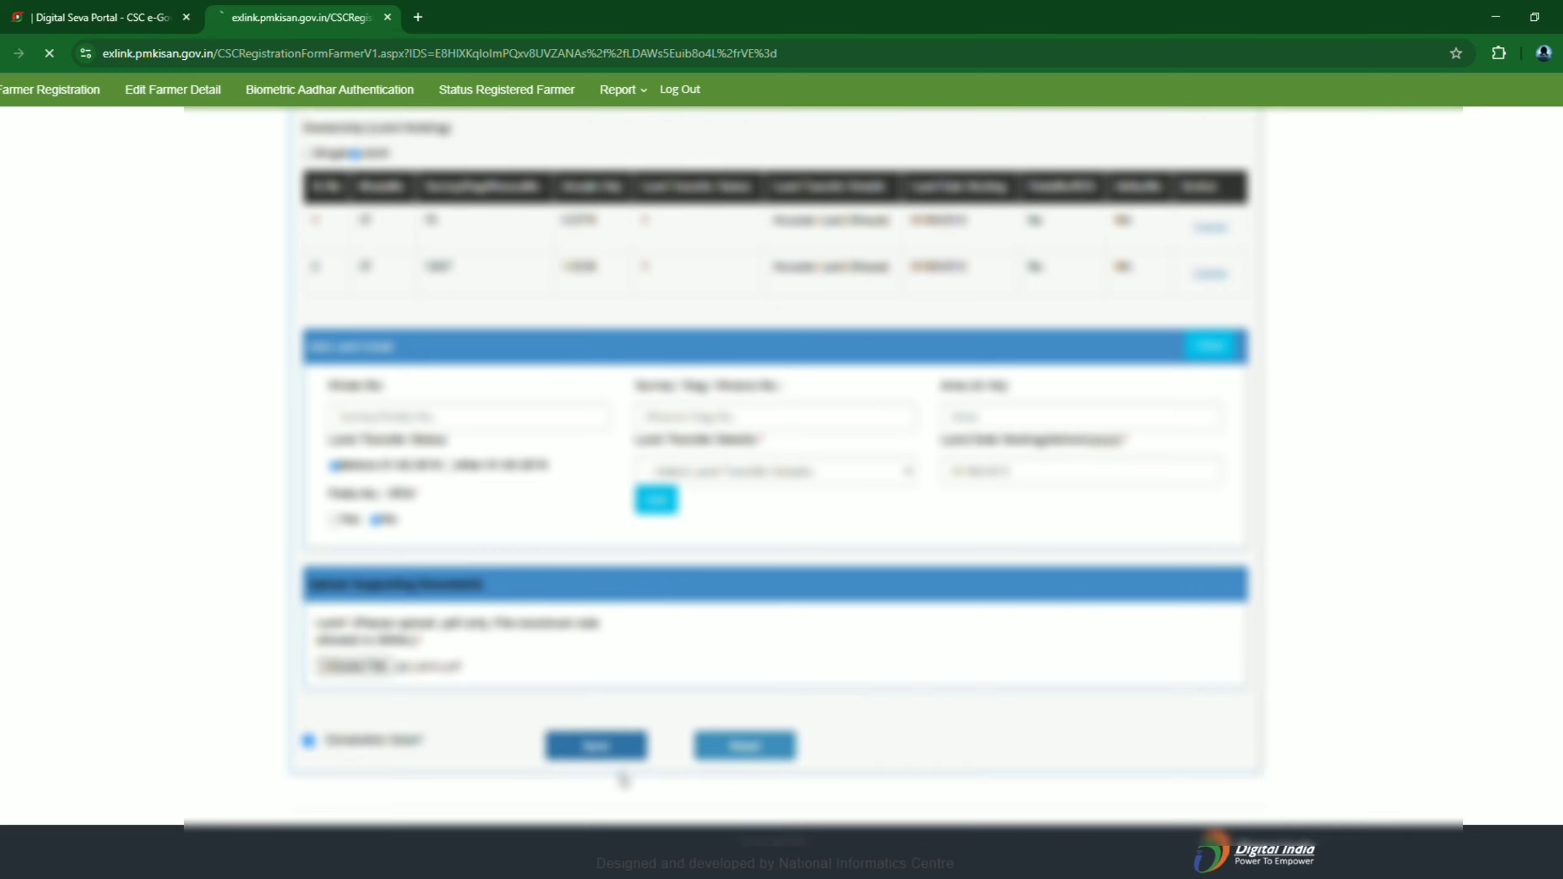